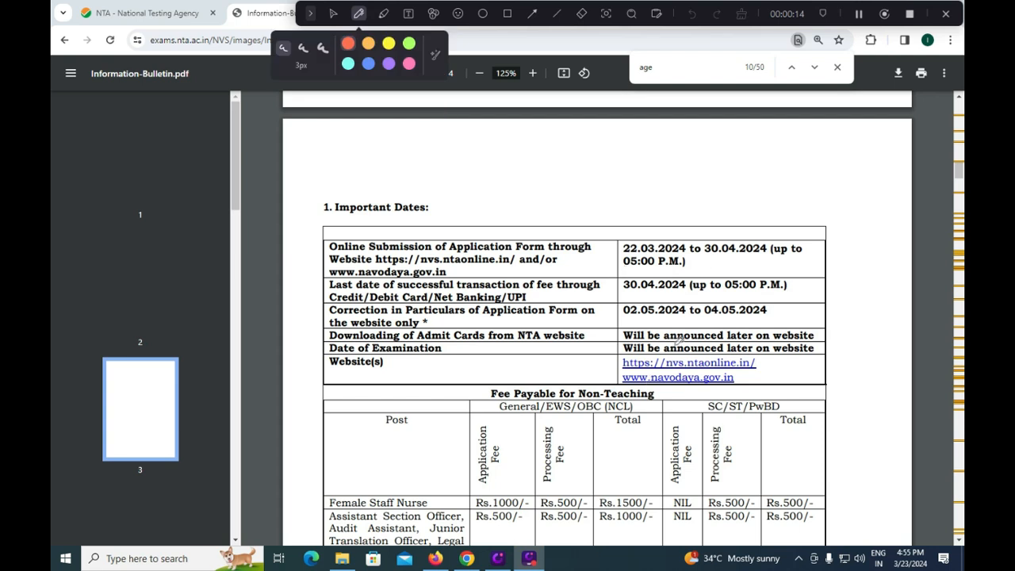
- Mark the application submission, fee payment and form correction dates in the Important Dates table with the red pen
{"action": "left_click_drag", "start_coordinate": [695, 258], "coordinate": [725, 244]}
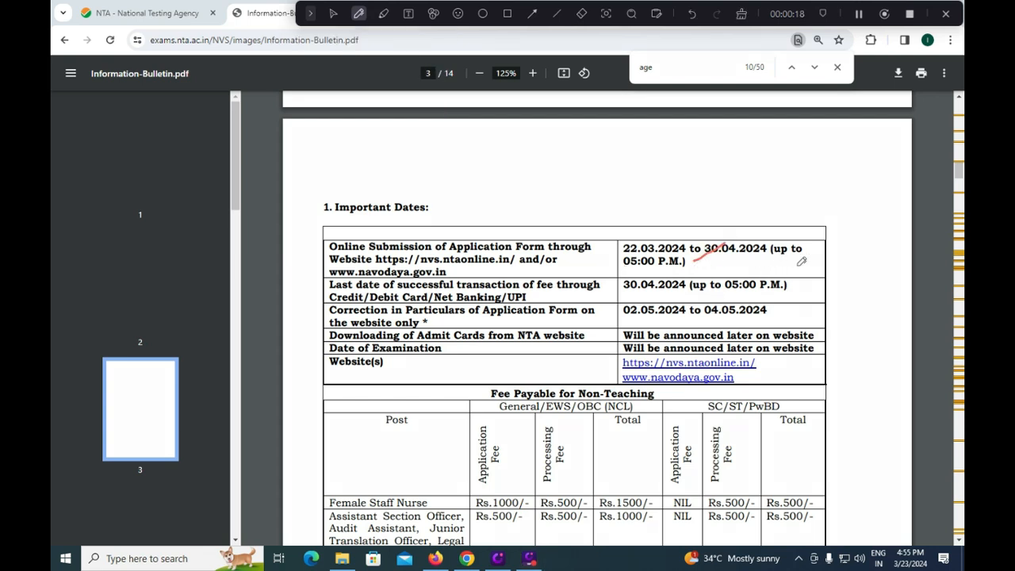
{"action": "left_click_drag", "start_coordinate": [799, 264], "coordinate": [822, 255]}
{"action": "left_click_drag", "start_coordinate": [640, 293], "coordinate": [663, 288]}
{"action": "left_click_drag", "start_coordinate": [782, 297], "coordinate": [803, 288]}
{"action": "left_click_drag", "start_coordinate": [777, 321], "coordinate": [817, 305]}
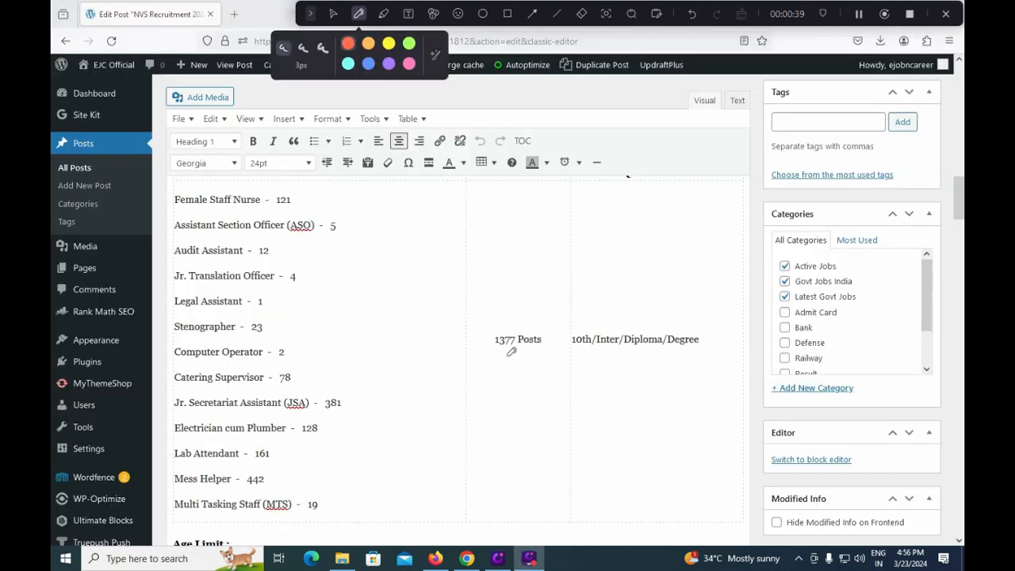
- Tick the 1377 Posts total and every vacancy count from Female Staff Nurse through Multi Tasking Staff (MTS) with the red pen
{"action": "left_click_drag", "start_coordinate": [518, 328], "coordinate": [551, 307]}
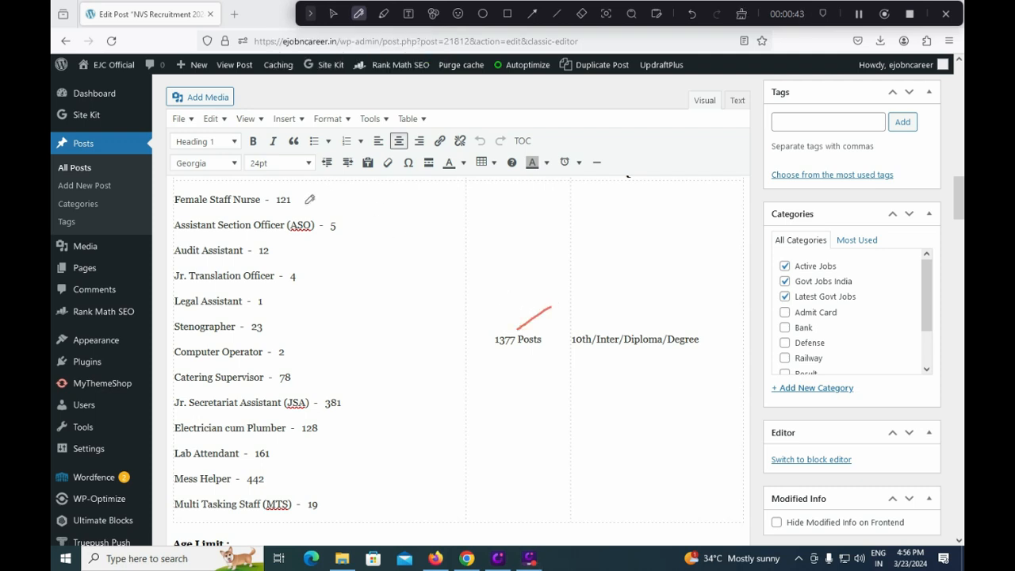
{"action": "left_click_drag", "start_coordinate": [305, 205], "coordinate": [329, 192]}
{"action": "left_click_drag", "start_coordinate": [346, 234], "coordinate": [396, 215]}
{"action": "left_click_drag", "start_coordinate": [282, 257], "coordinate": [331, 238]}
{"action": "left_click_drag", "start_coordinate": [307, 283], "coordinate": [362, 261]}
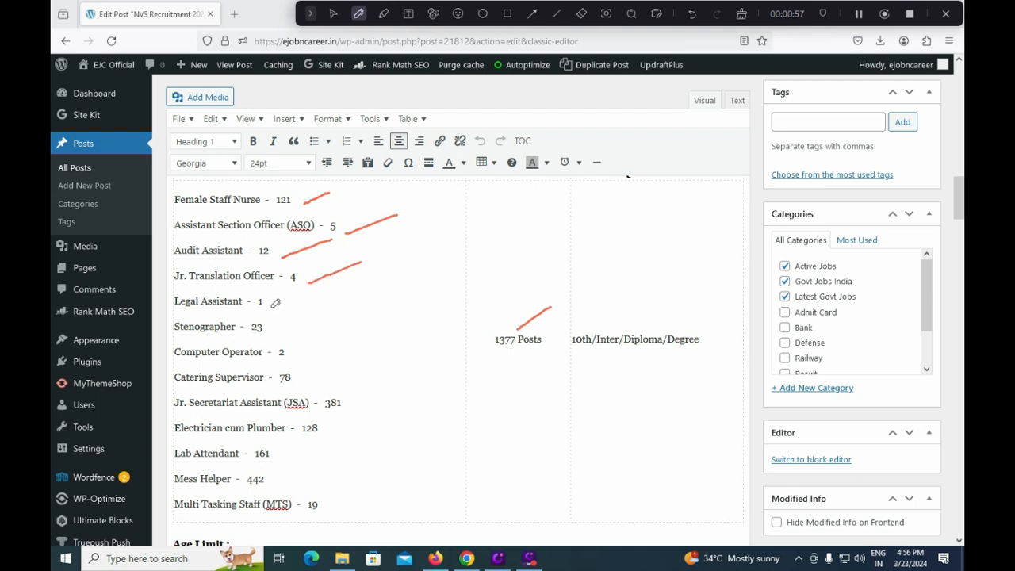
{"action": "left_click_drag", "start_coordinate": [272, 308], "coordinate": [299, 297]}
{"action": "left_click_drag", "start_coordinate": [273, 334], "coordinate": [315, 320]}
{"action": "left_click_drag", "start_coordinate": [296, 360], "coordinate": [327, 346]}
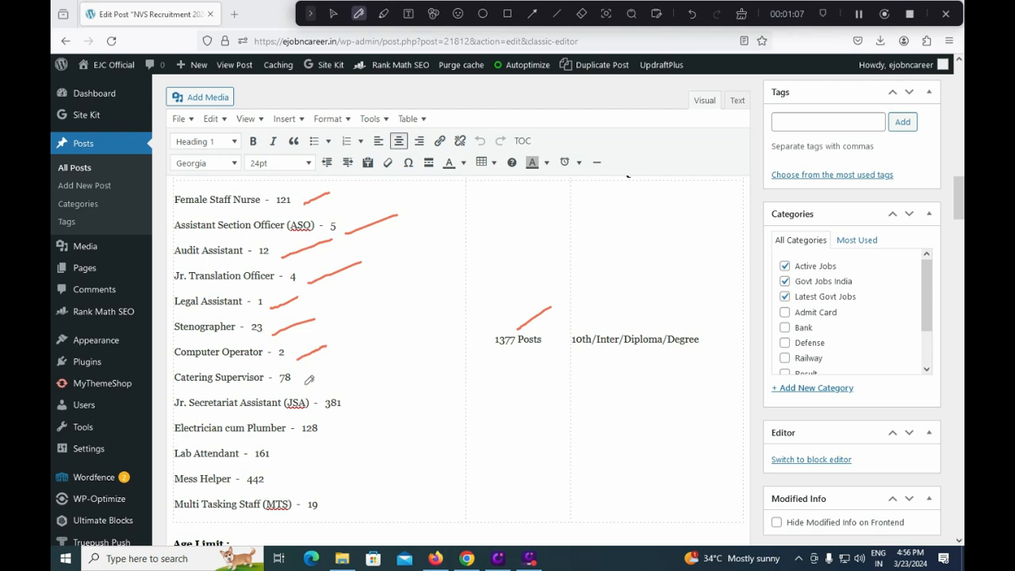
{"action": "left_click_drag", "start_coordinate": [307, 382], "coordinate": [351, 365]}
{"action": "left_click_drag", "start_coordinate": [347, 409], "coordinate": [372, 395]}
{"action": "left_click_drag", "start_coordinate": [332, 433], "coordinate": [379, 421]}
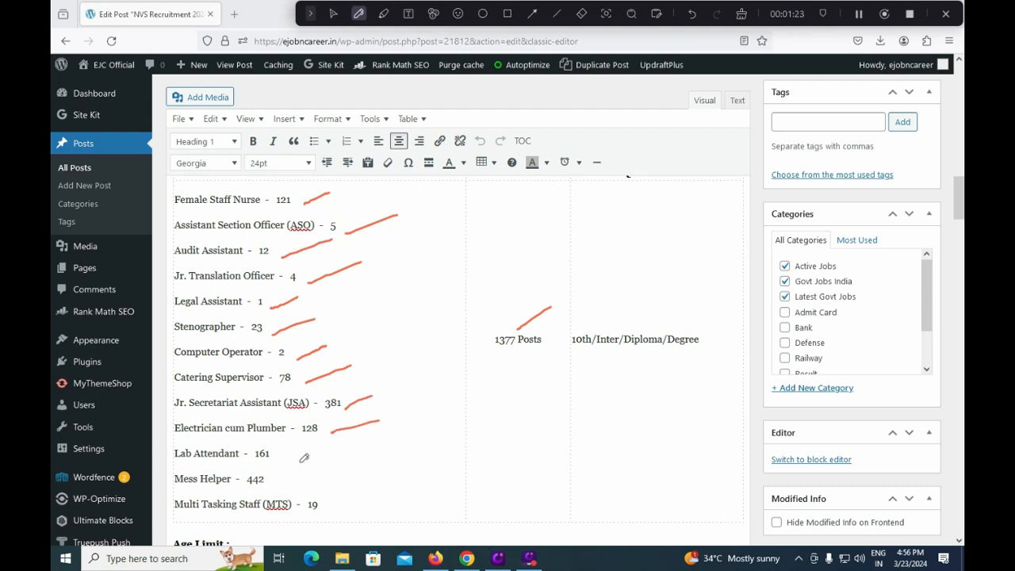
{"action": "left_click_drag", "start_coordinate": [287, 458], "coordinate": [327, 446]}
{"action": "left_click_drag", "start_coordinate": [271, 487], "coordinate": [328, 470]}
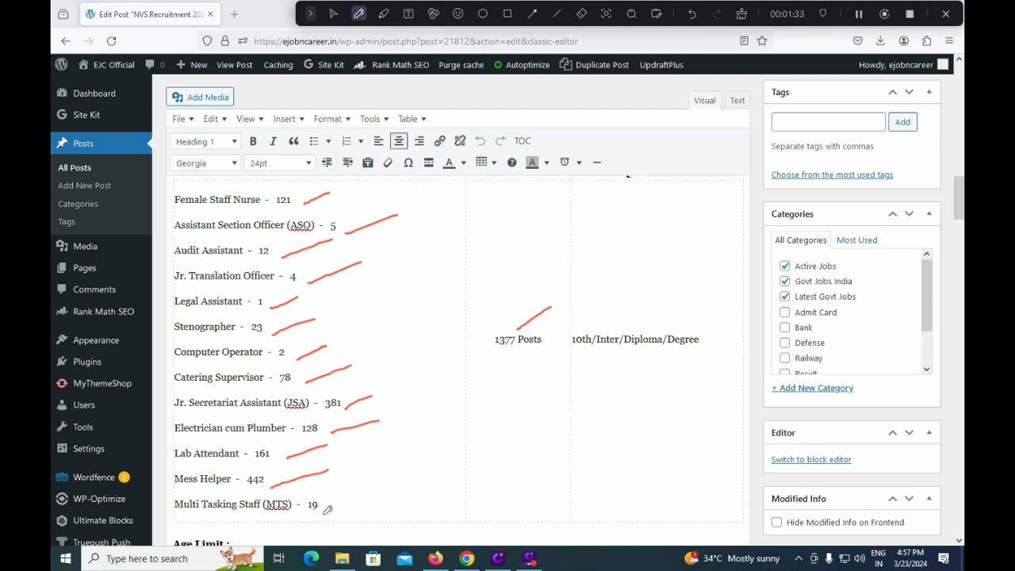
{"action": "left_click_drag", "start_coordinate": [323, 514], "coordinate": [356, 496]}
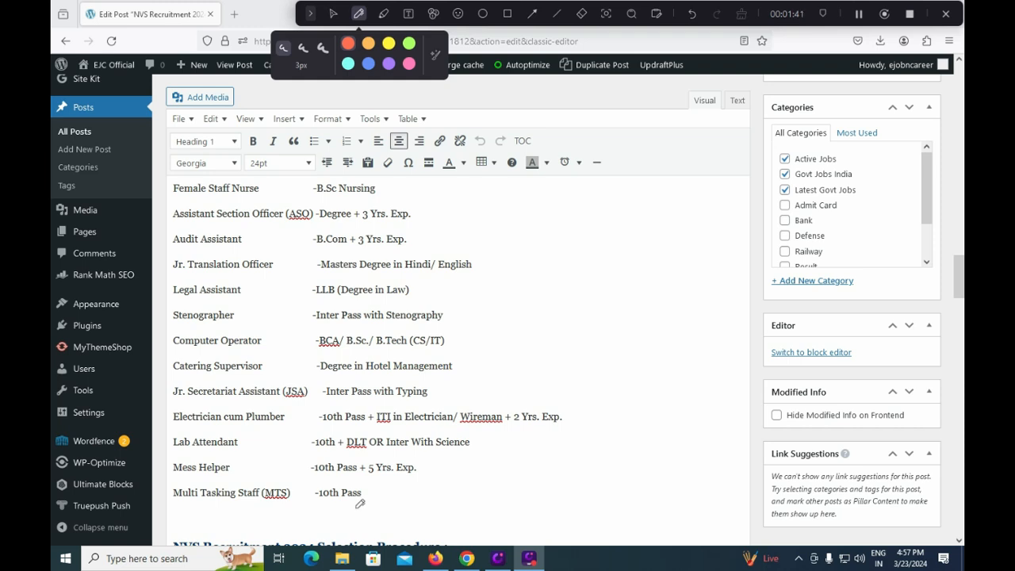
- Tick the qualification of every post except Legal Assistant in red, working from Multi Tasking Staff (MTS) up to Female Staff Nurse
{"action": "left_click_drag", "start_coordinate": [366, 506], "coordinate": [391, 494]}
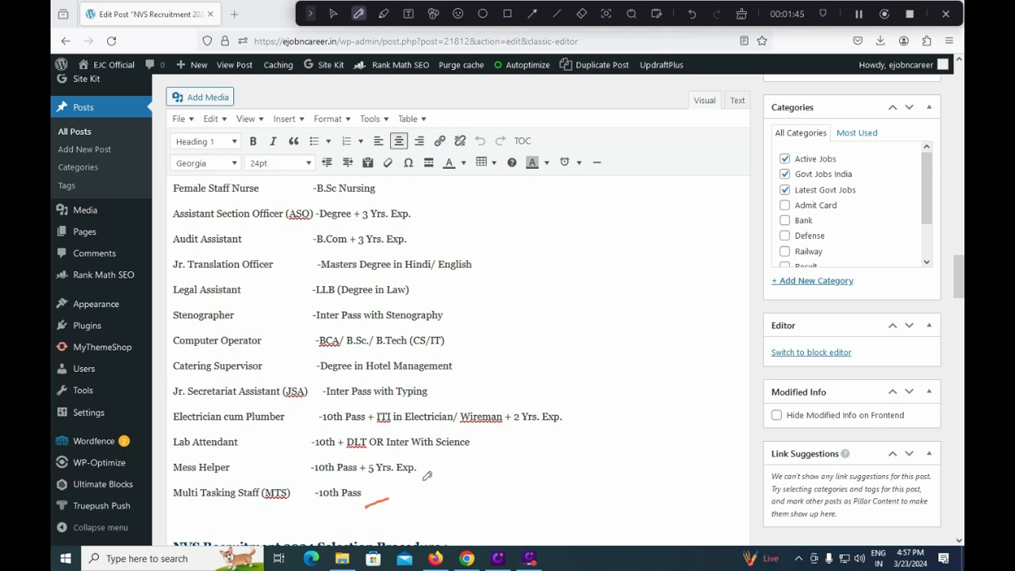
{"action": "left_click_drag", "start_coordinate": [425, 475], "coordinate": [454, 458]}
{"action": "left_click_drag", "start_coordinate": [478, 446], "coordinate": [499, 434]}
{"action": "left_click_drag", "start_coordinate": [562, 420], "coordinate": [583, 410]}
{"action": "left_click_drag", "start_coordinate": [436, 396], "coordinate": [481, 380]}
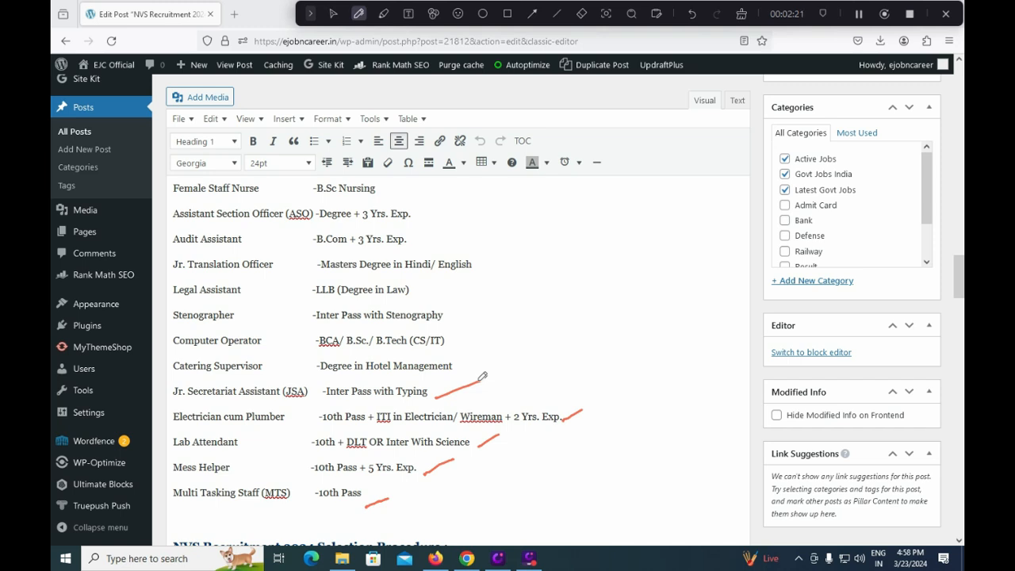
{"action": "left_click_drag", "start_coordinate": [459, 369], "coordinate": [498, 350]}
{"action": "left_click_drag", "start_coordinate": [453, 345], "coordinate": [473, 335]}
{"action": "left_click_drag", "start_coordinate": [452, 320], "coordinate": [474, 307]}
{"action": "left_click_drag", "start_coordinate": [480, 269], "coordinate": [517, 252]}
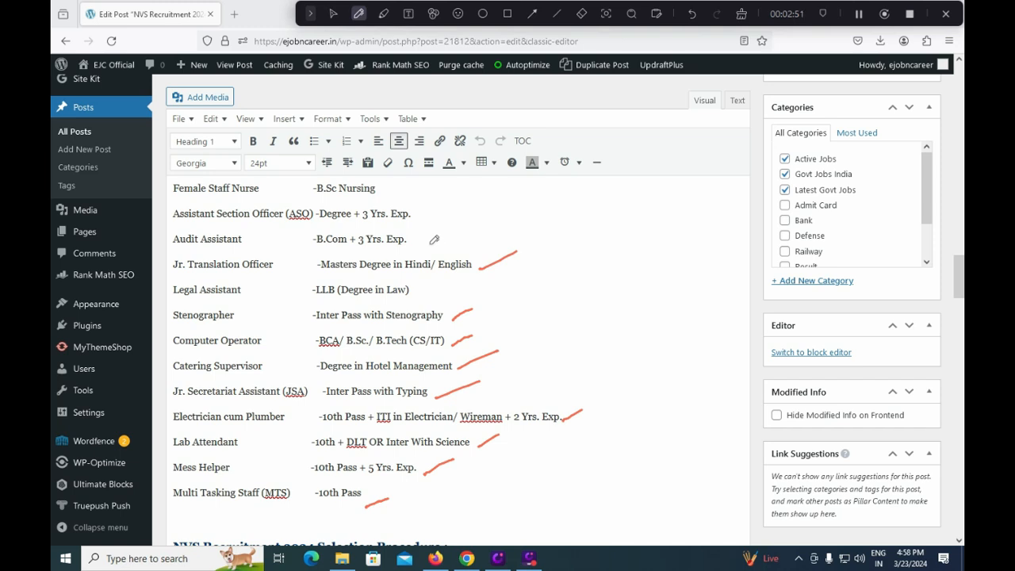
{"action": "left_click_drag", "start_coordinate": [425, 245], "coordinate": [454, 223]}
{"action": "left_click_drag", "start_coordinate": [420, 217], "coordinate": [443, 203]}
{"action": "left_click_drag", "start_coordinate": [390, 193], "coordinate": [410, 185]}
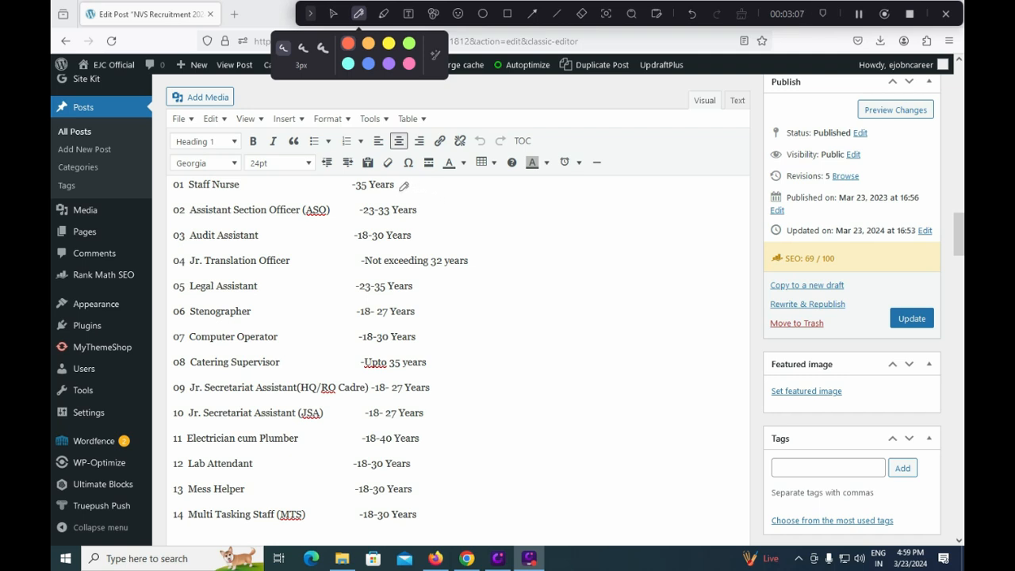
- Tick the age limit of every post in the list except Jr. Secretariat Assistant (HQ/RO Cadre) with the red pen
{"action": "left_click_drag", "start_coordinate": [402, 193], "coordinate": [425, 184]}
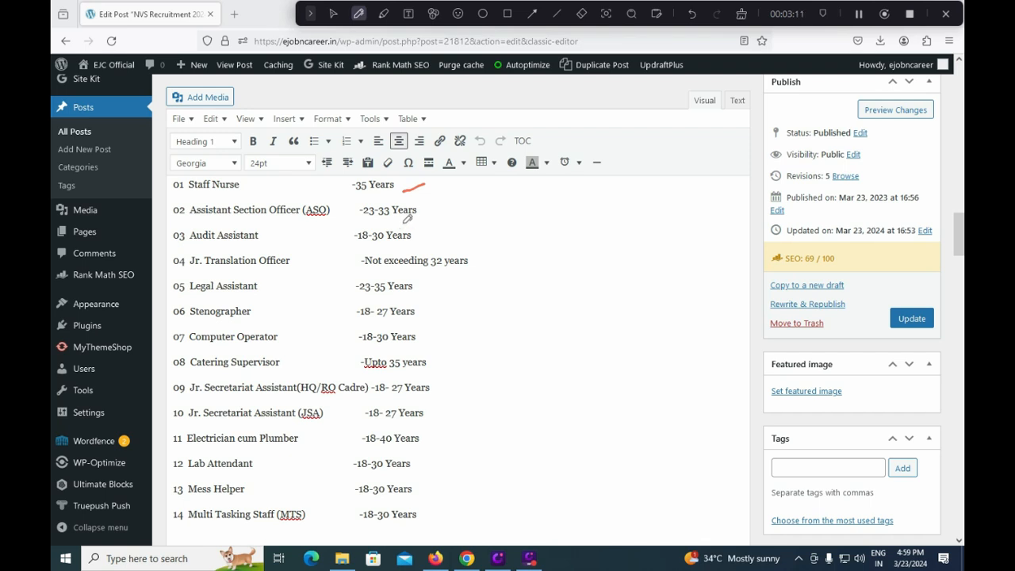
{"action": "left_click_drag", "start_coordinate": [432, 219], "coordinate": [467, 201]}
{"action": "left_click_drag", "start_coordinate": [424, 243], "coordinate": [461, 228]}
{"action": "left_click_drag", "start_coordinate": [472, 270], "coordinate": [506, 251]}
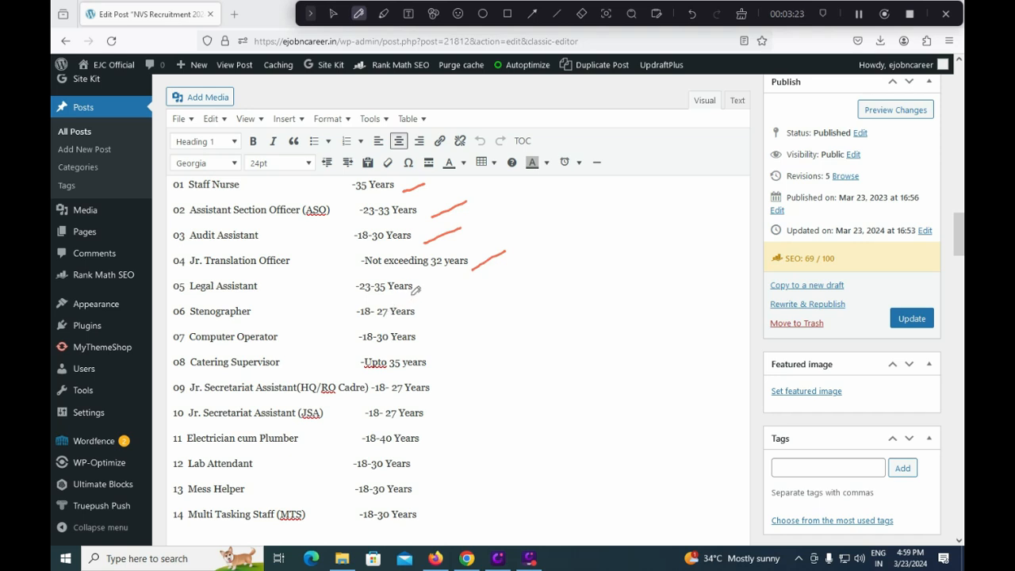
{"action": "left_click_drag", "start_coordinate": [418, 293], "coordinate": [463, 273]}
{"action": "left_click_drag", "start_coordinate": [426, 319], "coordinate": [458, 305]}
{"action": "left_click_drag", "start_coordinate": [429, 341], "coordinate": [472, 328]}
{"action": "left_click_drag", "start_coordinate": [437, 368], "coordinate": [474, 357]}
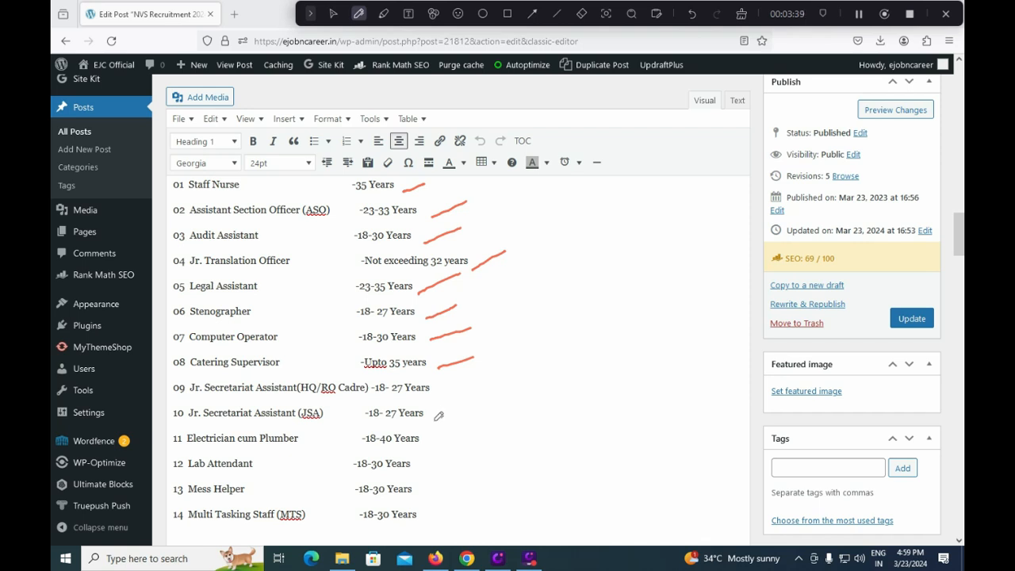
{"action": "left_click_drag", "start_coordinate": [435, 421], "coordinate": [468, 401]}
{"action": "left_click_drag", "start_coordinate": [430, 441], "coordinate": [467, 419]}
{"action": "left_click_drag", "start_coordinate": [428, 469], "coordinate": [455, 461]}
{"action": "left_click_drag", "start_coordinate": [423, 493], "coordinate": [445, 488]}
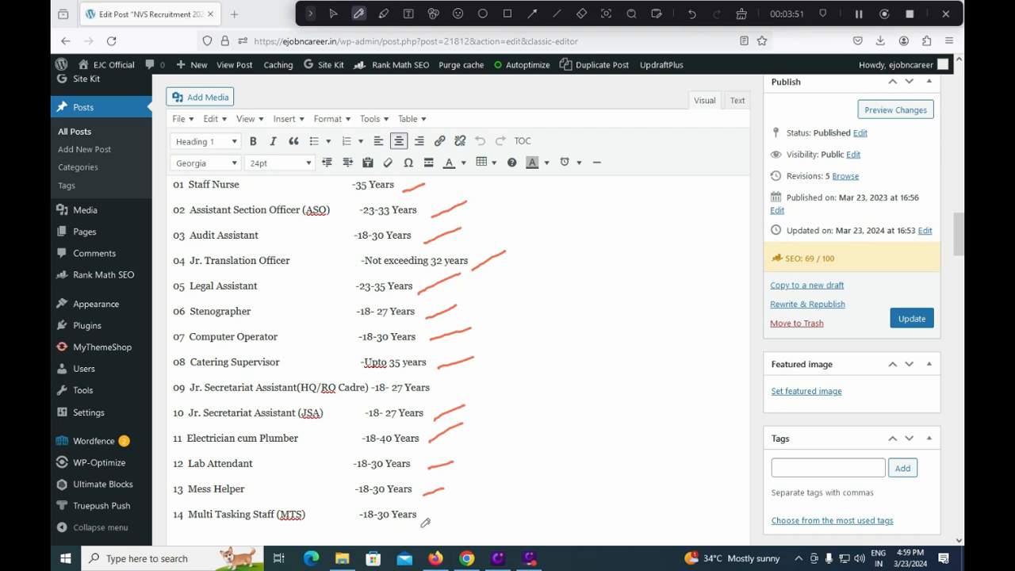
{"action": "left_click_drag", "start_coordinate": [422, 526], "coordinate": [449, 515]}
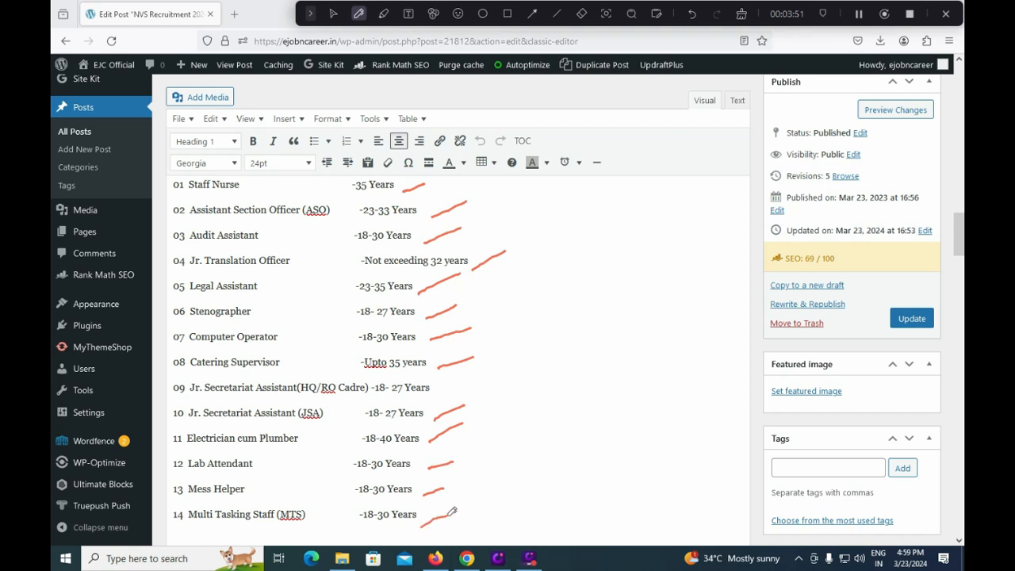
- Erase the red pen marks from the age limit list and return to the normal pointer
{"action": "left_click", "coordinate": [581, 13]}
{"action": "mouse_move", "coordinate": [415, 186]}
{"action": "left_mouse_down"}
{"action": "mouse_move", "coordinate": [453, 351]}
{"action": "mouse_move", "coordinate": [425, 523]}
{"action": "mouse_move", "coordinate": [448, 203]}
{"action": "left_mouse_up"}
{"action": "left_click", "coordinate": [332, 14]}
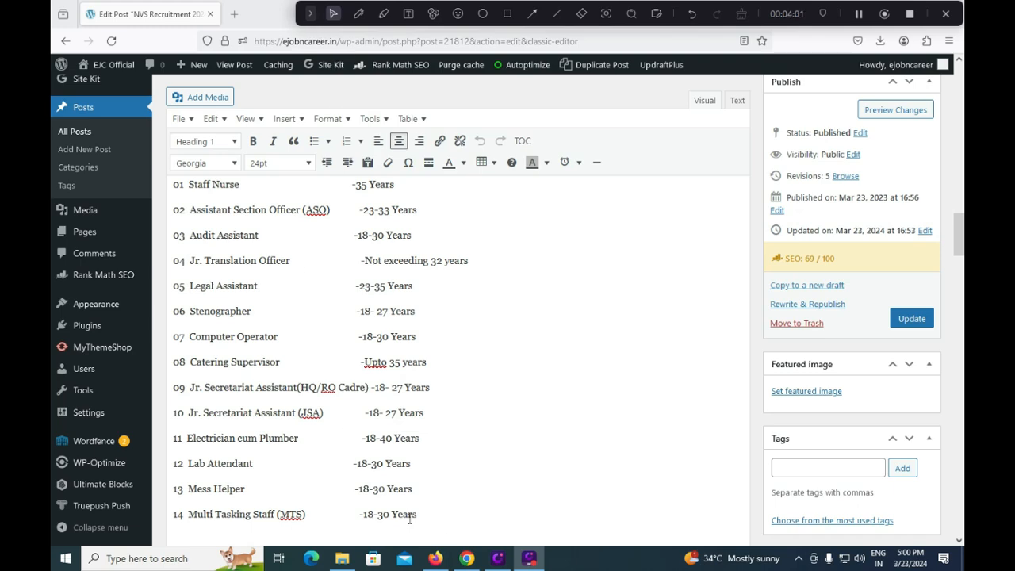
- Switch to the information bulletin in Chrome and mark the General/EWS/OBC and SC/ST/PwBD fee totals in red, underlining the General category heading
{"action": "left_click", "coordinate": [466, 559]}
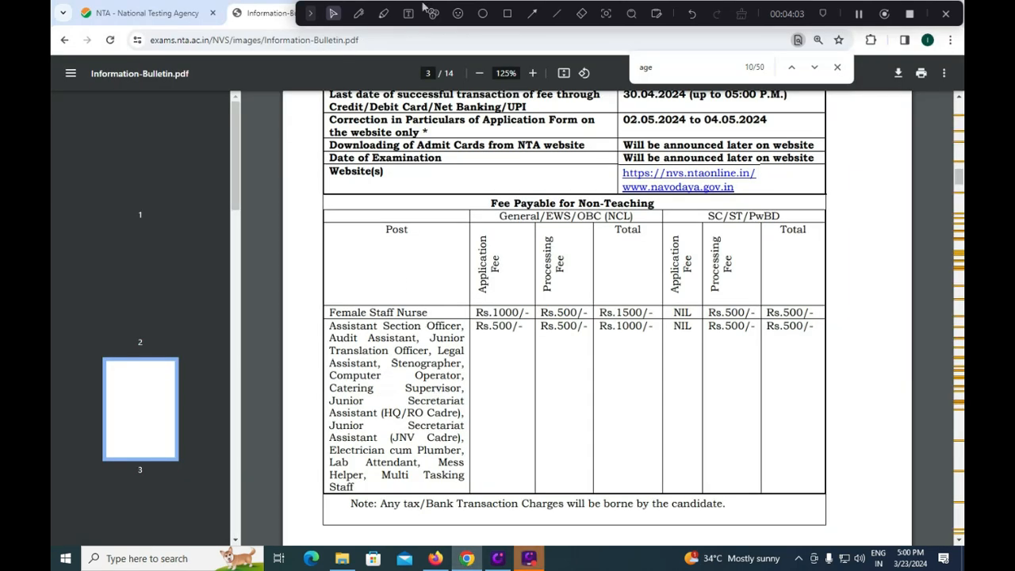
{"action": "left_click", "coordinate": [360, 16]}
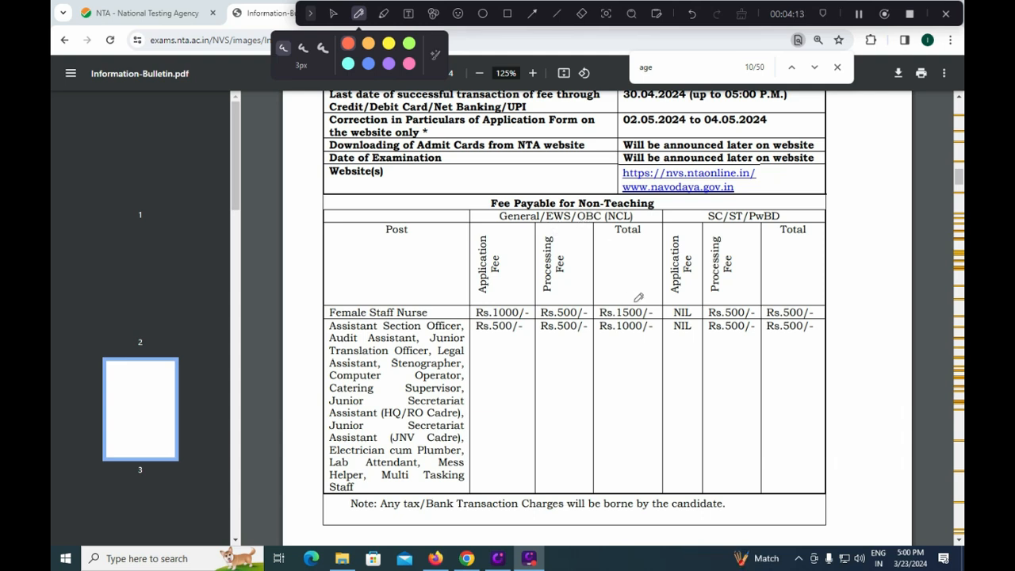
{"action": "left_click_drag", "start_coordinate": [635, 302], "coordinate": [658, 280]}
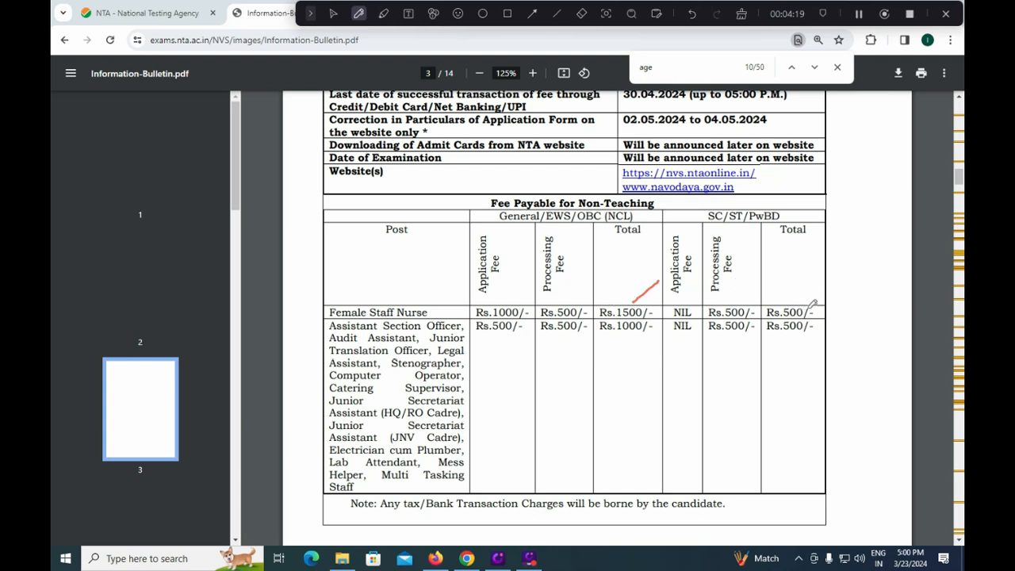
{"action": "left_click_drag", "start_coordinate": [813, 307], "coordinate": [842, 288]}
{"action": "left_click_drag", "start_coordinate": [513, 234], "coordinate": [553, 235]}
{"action": "left_click_drag", "start_coordinate": [567, 235], "coordinate": [636, 237]}
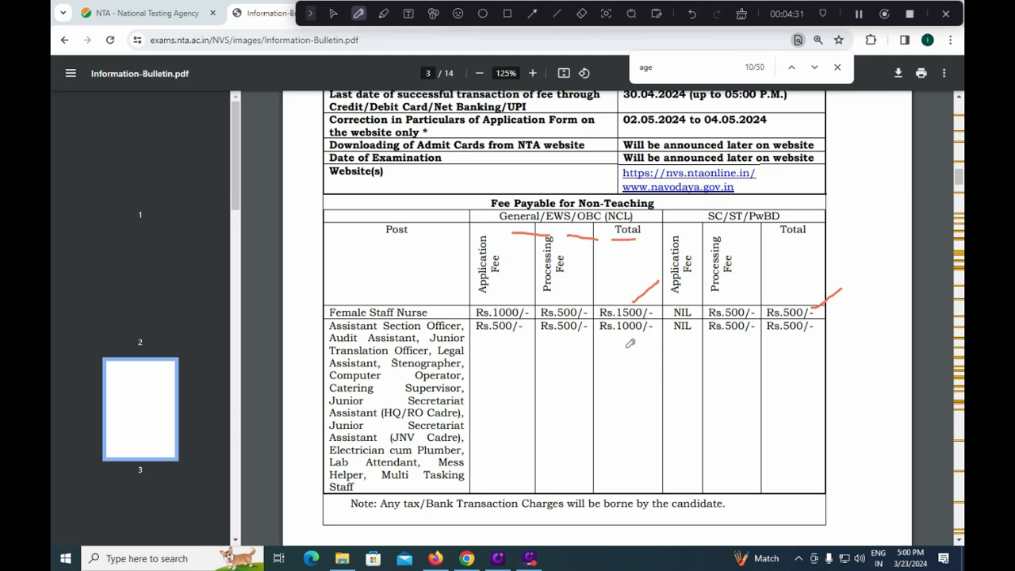
{"action": "left_click_drag", "start_coordinate": [626, 348], "coordinate": [654, 335]}
{"action": "left_click_drag", "start_coordinate": [795, 215], "coordinate": [824, 207]}
{"action": "left_click_drag", "start_coordinate": [776, 341], "coordinate": [813, 339]}
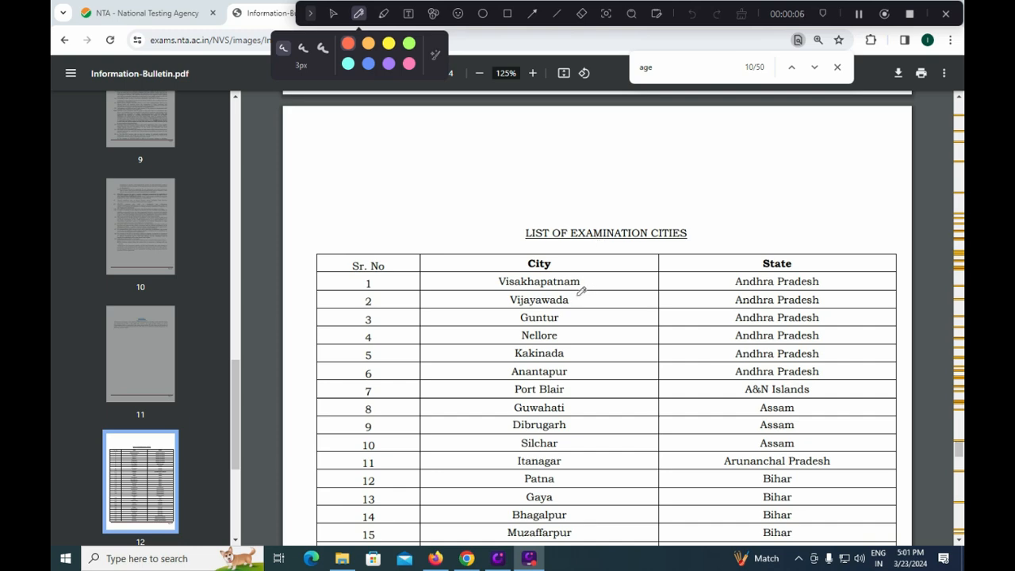
- Tick the Andhra Pradesh and Telangana cities in the bulletin's list of examination cities with the red pen
{"action": "mouse_move", "coordinate": [591, 284]}
{"action": "left_mouse_down"}
{"action": "mouse_move", "coordinate": [625, 274]}
{"action": "mouse_move", "coordinate": [617, 300]}
{"action": "mouse_move", "coordinate": [598, 312]}
{"action": "mouse_move", "coordinate": [603, 348]}
{"action": "left_mouse_up"}
{"action": "left_click_drag", "start_coordinate": [582, 383], "coordinate": [593, 375]}
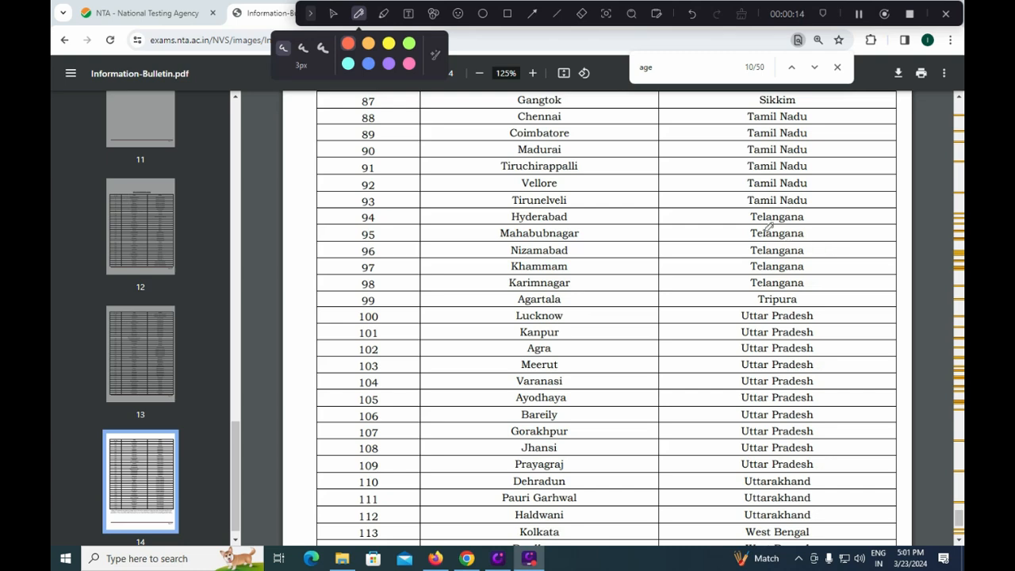
{"action": "left_click_drag", "start_coordinate": [580, 214], "coordinate": [641, 196]}
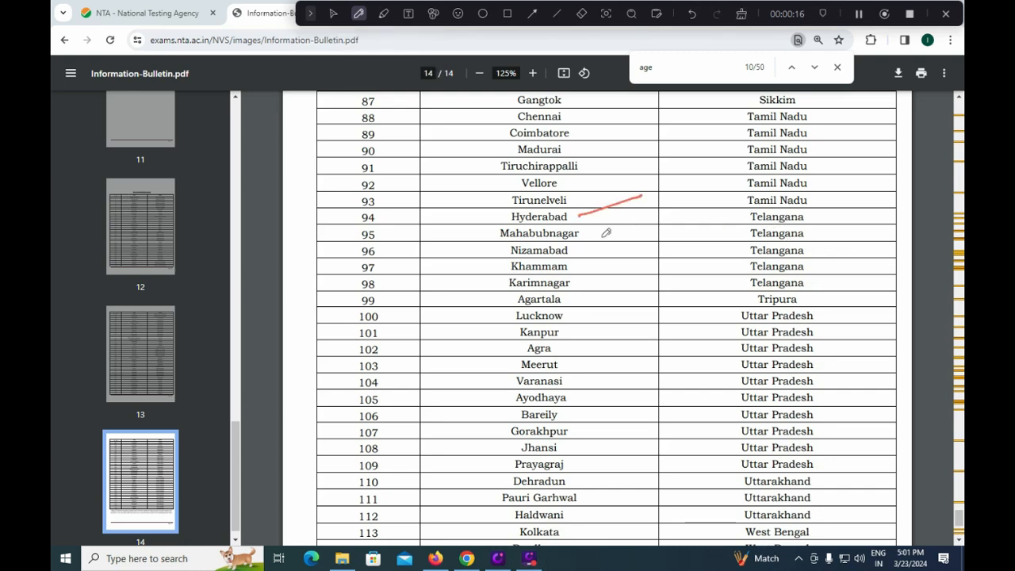
{"action": "left_click_drag", "start_coordinate": [601, 237], "coordinate": [631, 226]}
{"action": "mouse_move", "coordinate": [579, 254]}
{"action": "left_mouse_down"}
{"action": "mouse_move", "coordinate": [593, 247]}
{"action": "mouse_move", "coordinate": [602, 278]}
{"action": "left_mouse_up"}
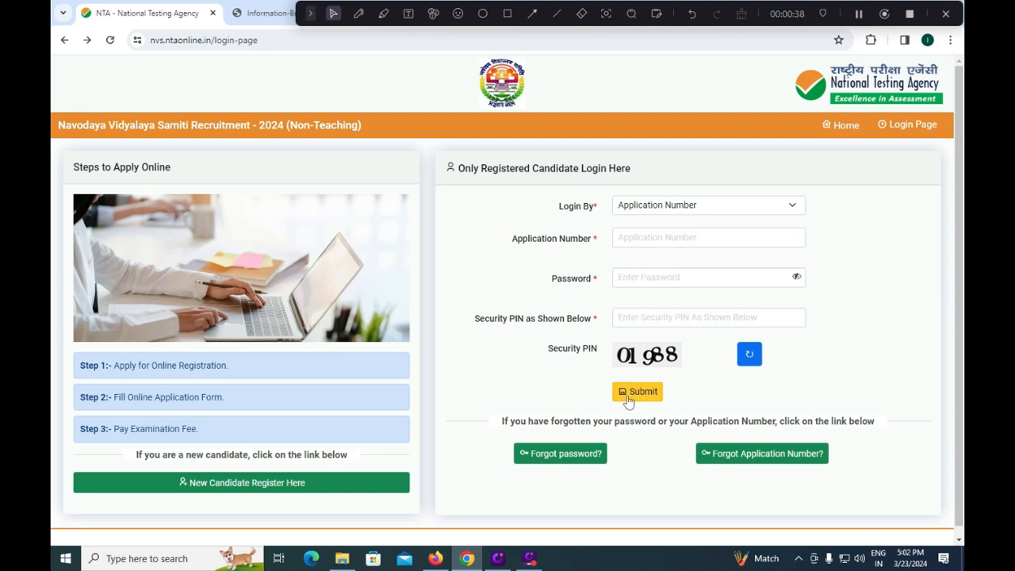
- Draw a rectangle around the New Candidate Register Here link on the login page
{"action": "left_click", "coordinate": [507, 13]}
{"action": "mouse_move", "coordinate": [139, 471]}
{"action": "left_mouse_down"}
{"action": "mouse_move", "coordinate": [154, 493]}
{"action": "mouse_move", "coordinate": [341, 495]}
{"action": "left_mouse_up"}
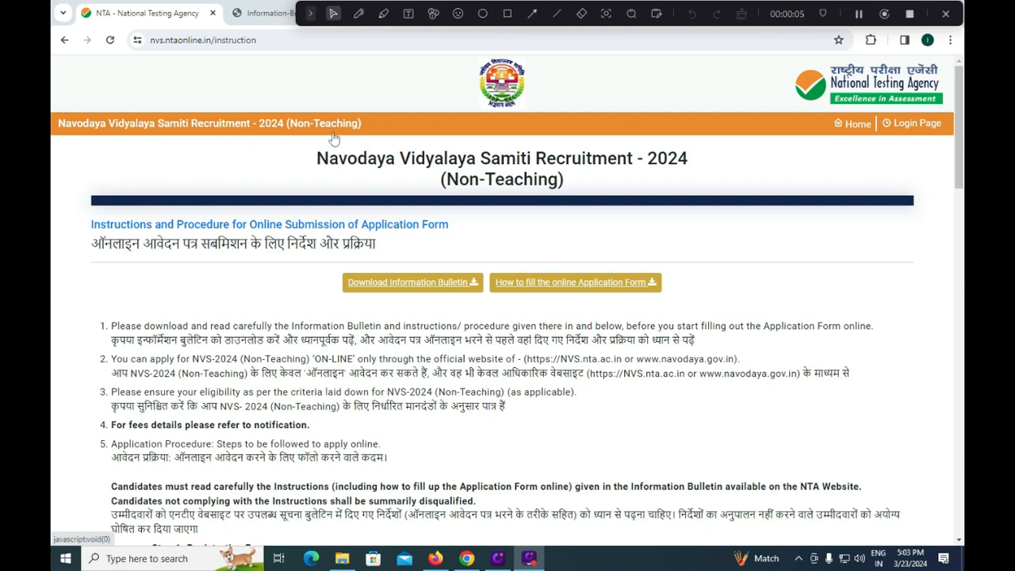
- Outline the declaration checkbox at the end of the application instructions with a red 10px rectangle
{"action": "scroll", "coordinate": [393, 273], "scroll_direction": "down", "scroll_amount": 1}
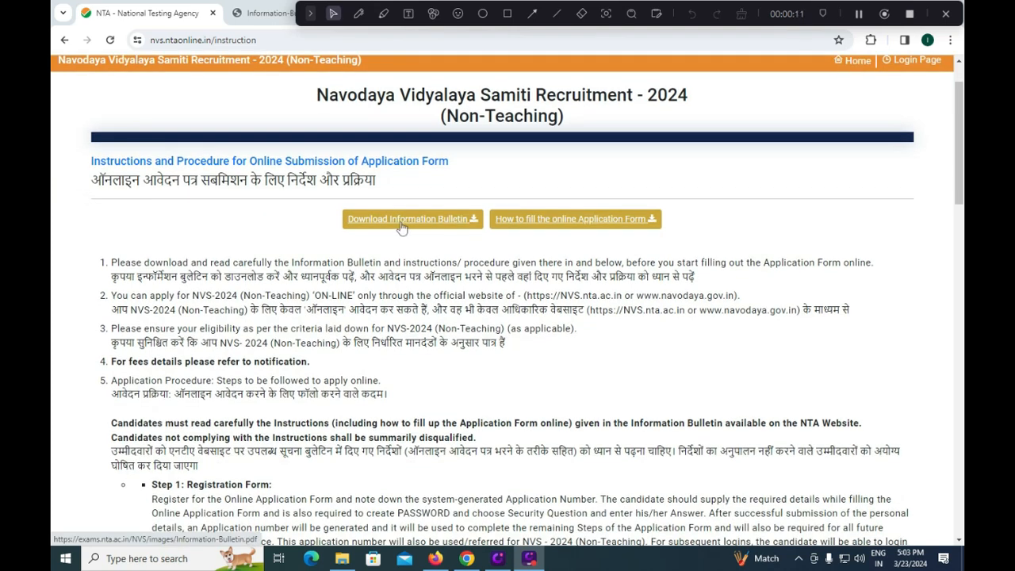
{"action": "scroll", "coordinate": [401, 228], "scroll_direction": "down", "scroll_amount": 4}
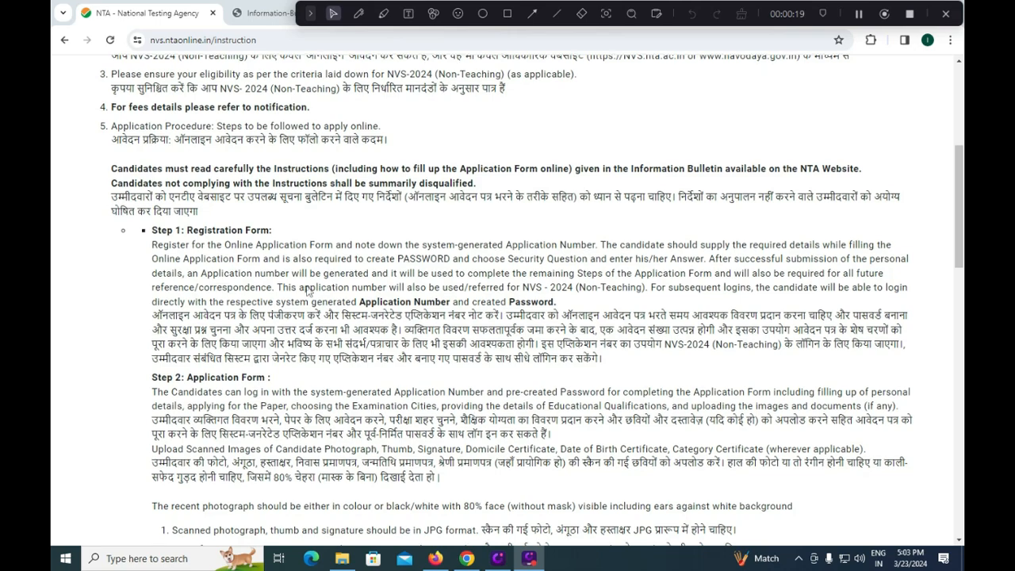
{"action": "scroll", "coordinate": [310, 253], "scroll_direction": "down", "scroll_amount": 4}
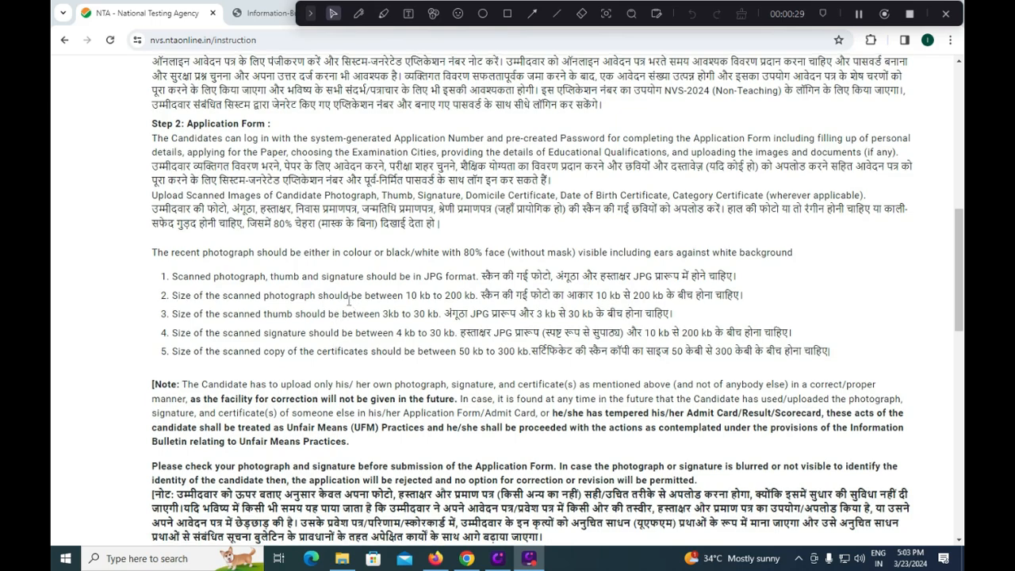
{"action": "scroll", "coordinate": [353, 306], "scroll_direction": "down", "scroll_amount": 4}
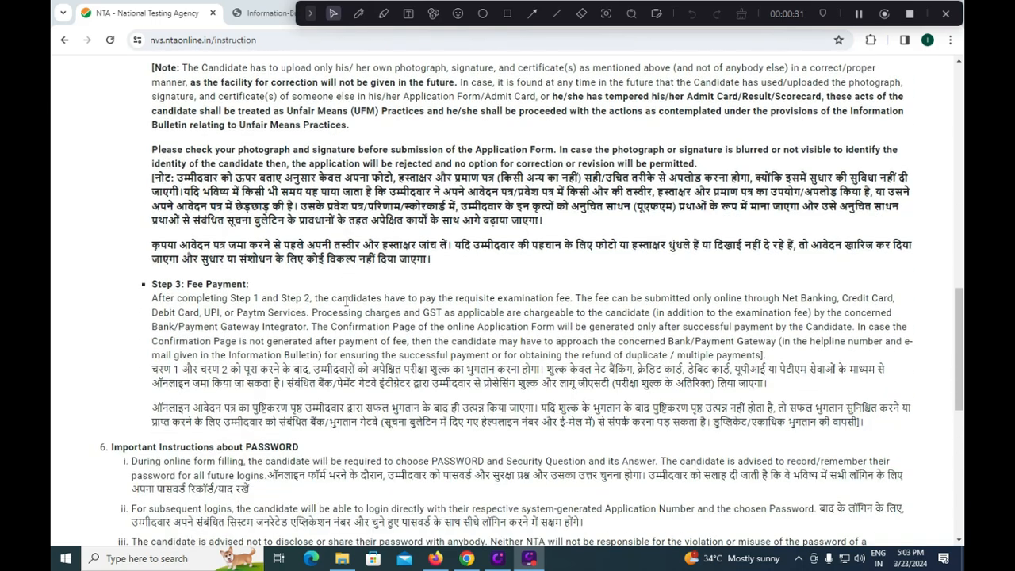
{"action": "scroll", "coordinate": [345, 302], "scroll_direction": "down", "scroll_amount": 4}
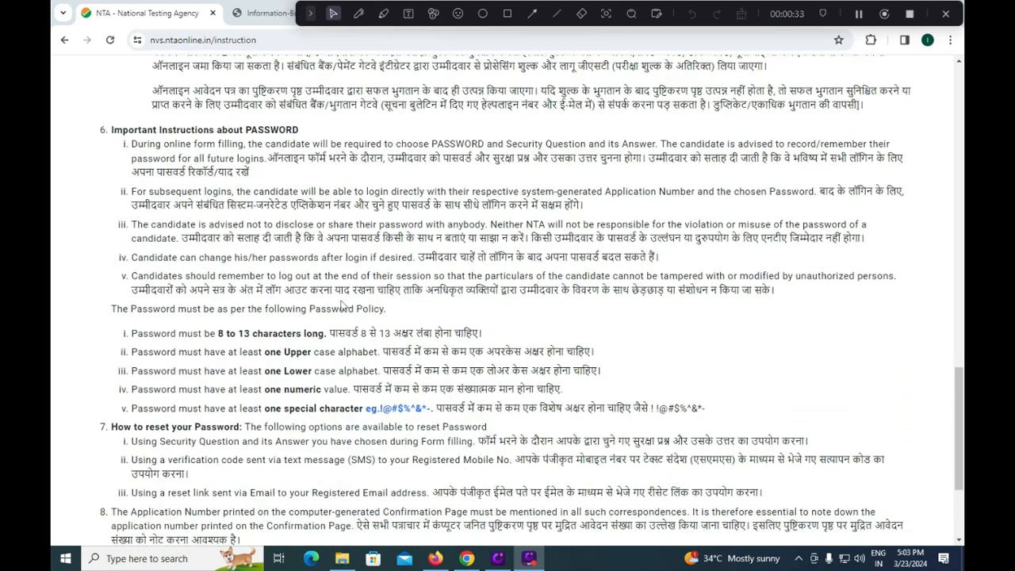
{"action": "scroll", "coordinate": [339, 305], "scroll_direction": "down", "scroll_amount": 3}
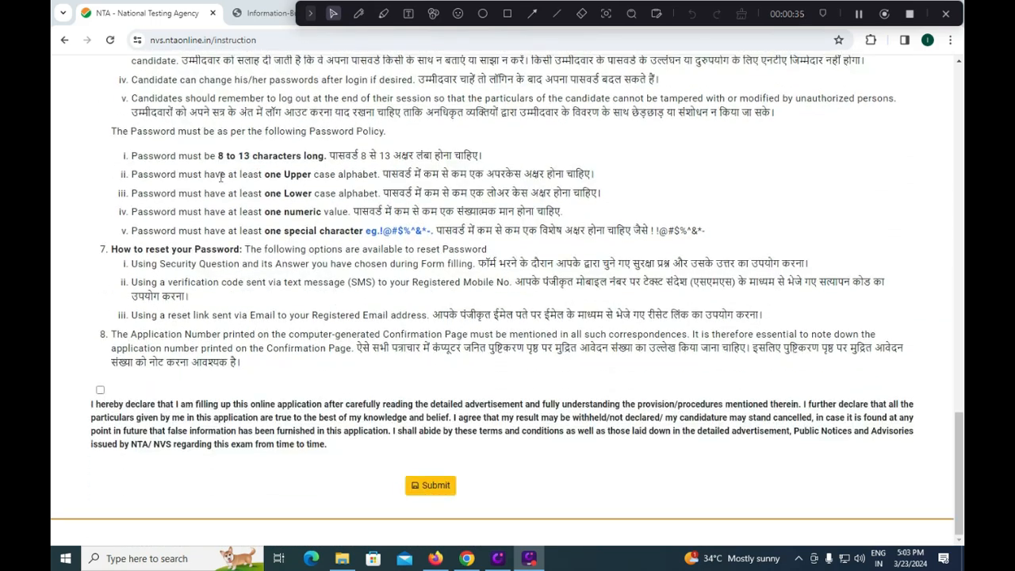
{"action": "left_click", "coordinate": [508, 14]}
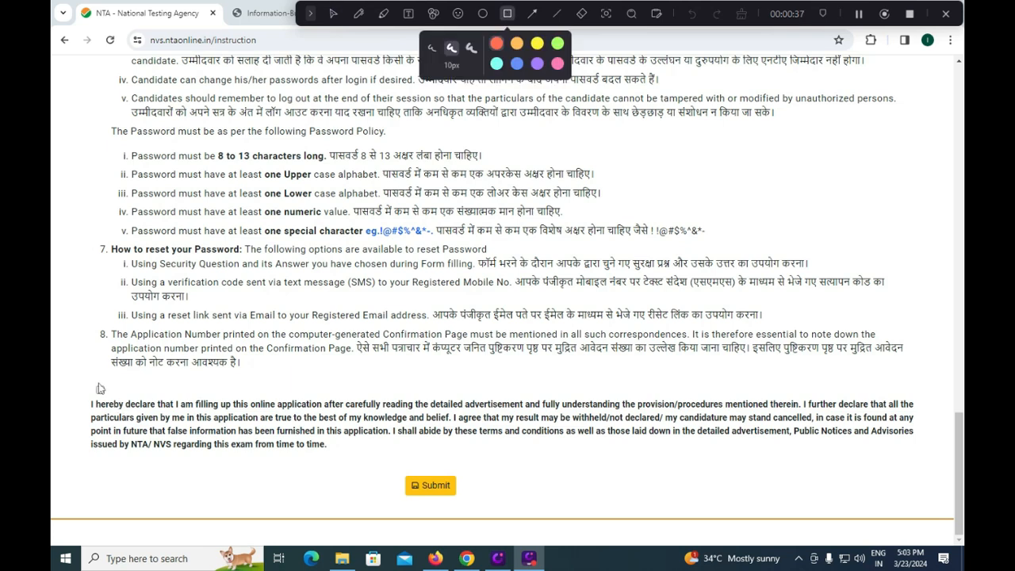
{"action": "mouse_move", "coordinate": [79, 371]}
{"action": "left_mouse_down"}
{"action": "mouse_move", "coordinate": [99, 414]}
{"action": "mouse_move", "coordinate": [127, 409]}
{"action": "left_mouse_up"}
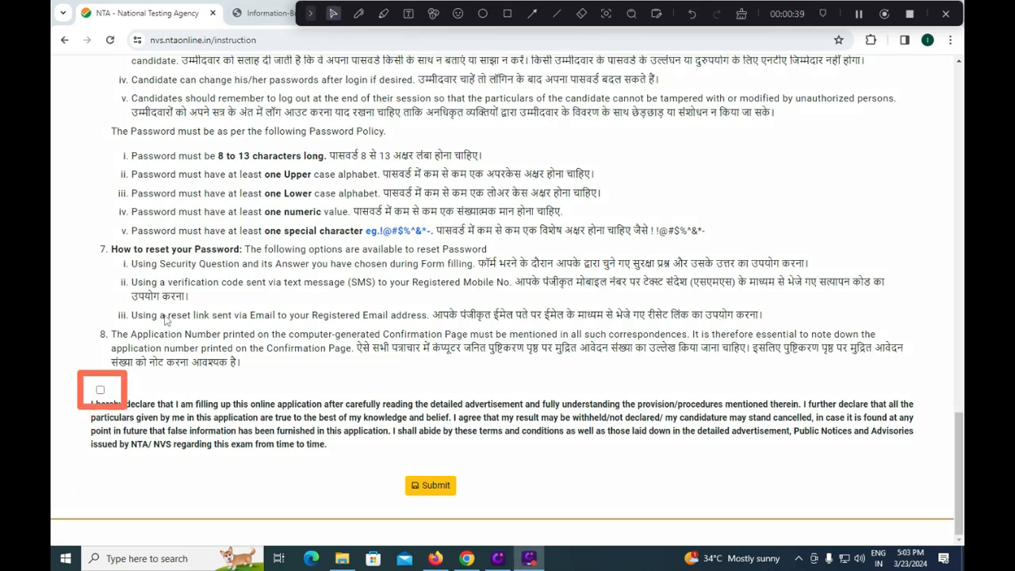
- Accept the declaration below the application instructions and outline the Submit button with a rectangle
{"action": "left_click", "coordinate": [101, 390]}
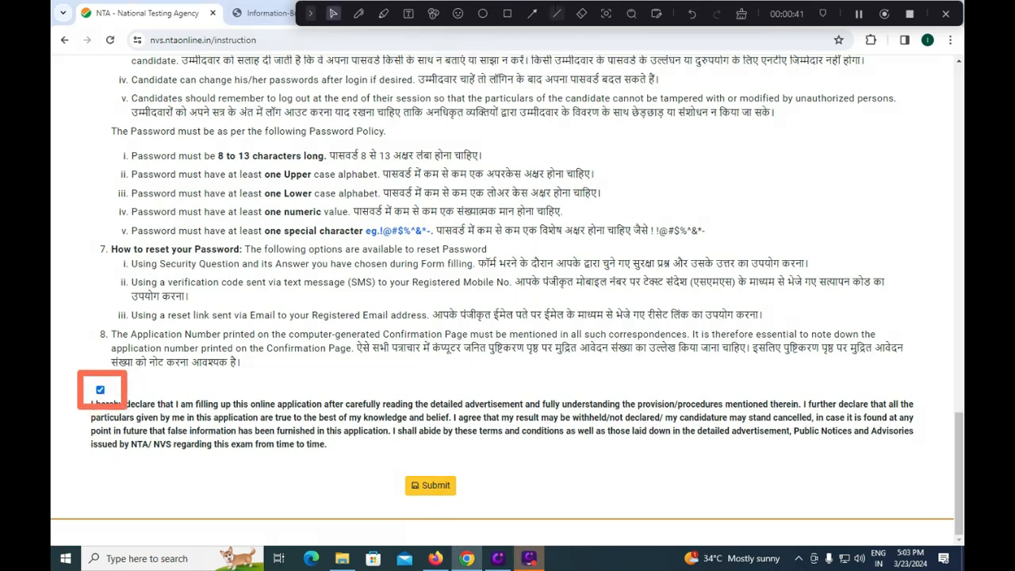
{"action": "left_click", "coordinate": [508, 13]}
{"action": "left_click_drag", "start_coordinate": [388, 472], "coordinate": [475, 503]}
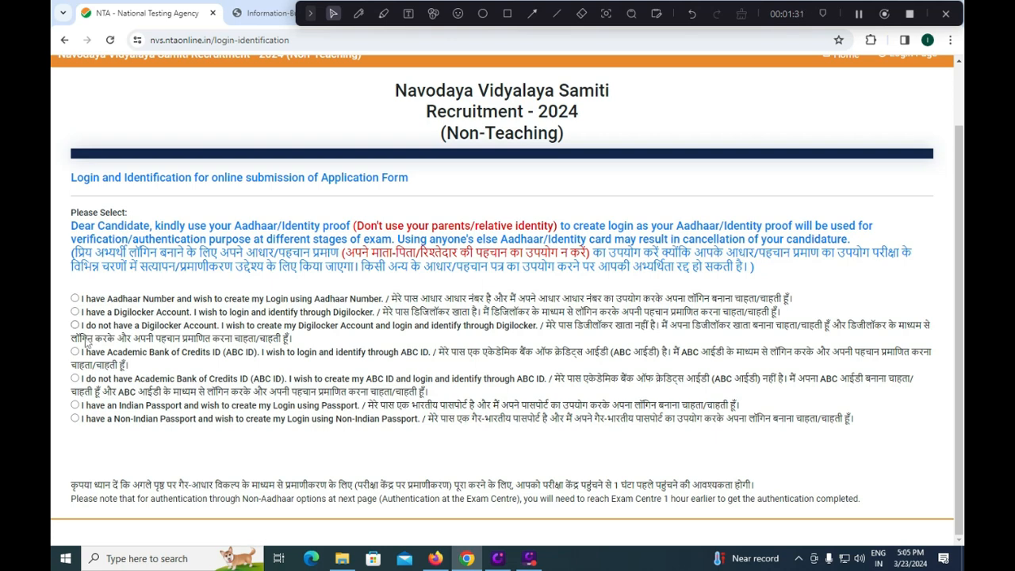
- Preview the Aadhaar, Academic Bank of Credits ID and Indian Passport login options one after another
{"action": "left_click", "coordinate": [76, 298]}
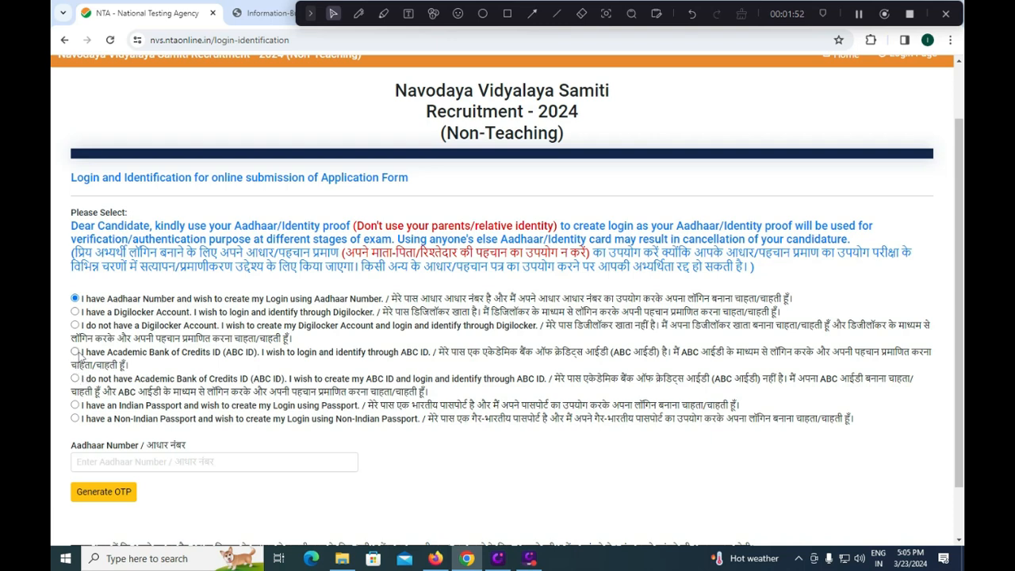
{"action": "left_click", "coordinate": [75, 351]}
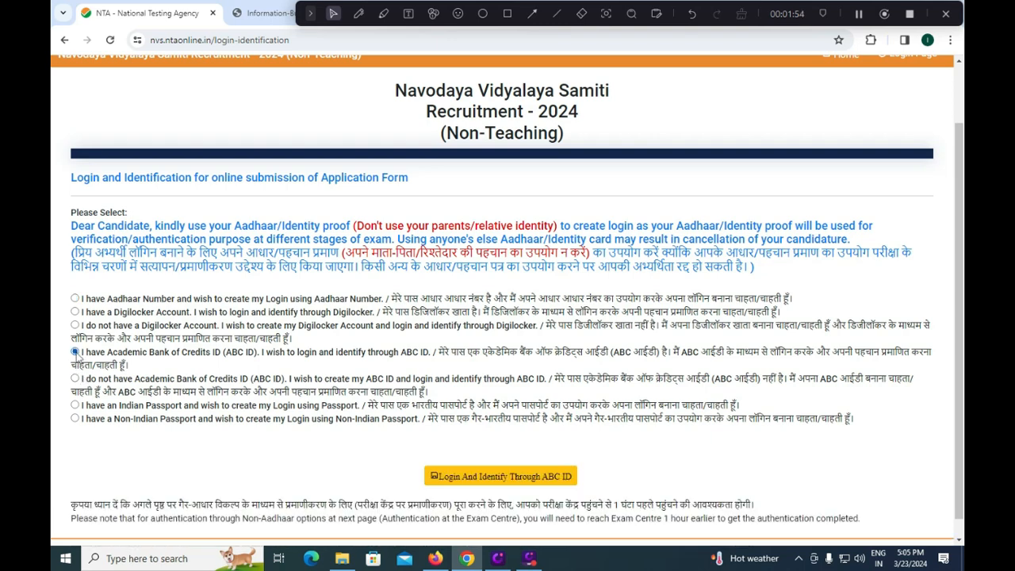
{"action": "left_click", "coordinate": [76, 404]}
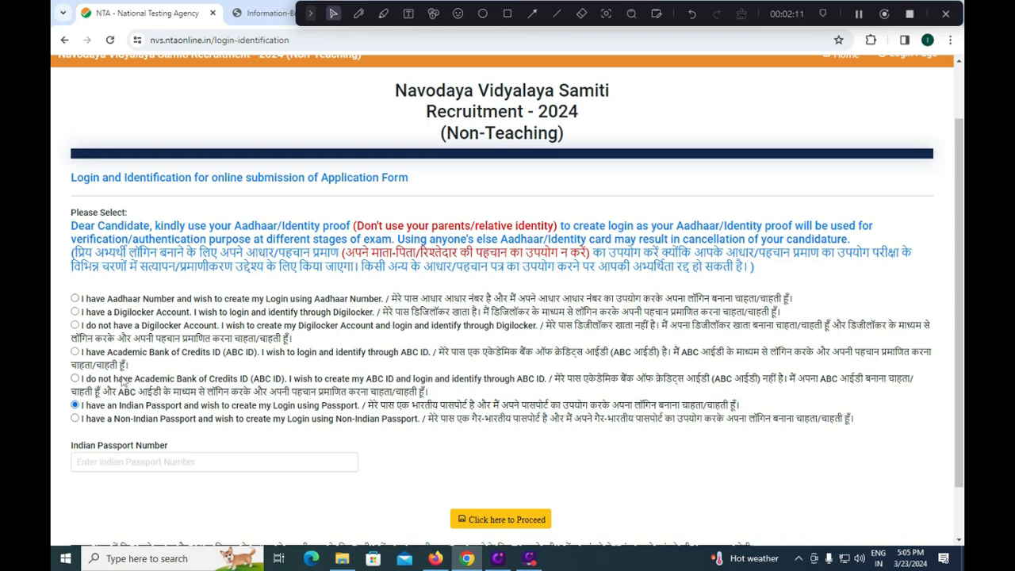
- Choose to create the login using an Aadhaar number and activate the Aadhaar number field
{"action": "left_click", "coordinate": [75, 299]}
{"action": "left_click", "coordinate": [140, 464]}
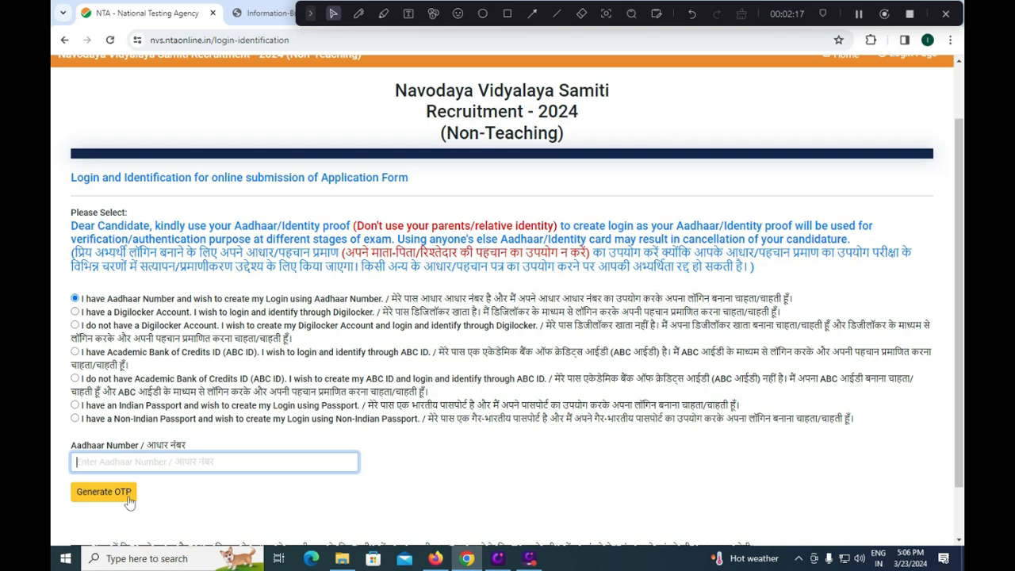
{"action": "scroll", "coordinate": [146, 489], "scroll_direction": "down", "scroll_amount": 1}
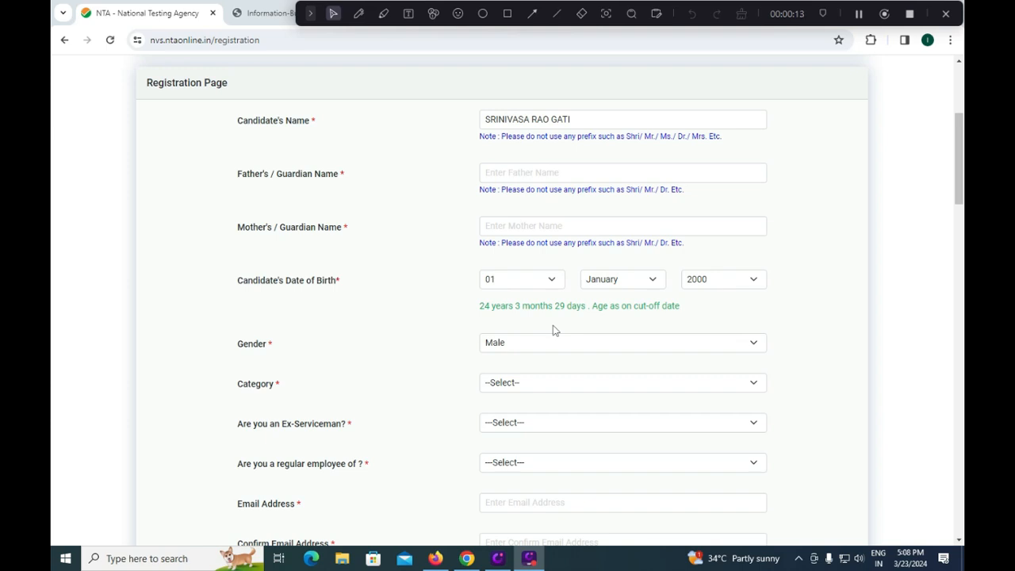
{"action": "left_click", "coordinate": [568, 171]}
{"action": "left_click", "coordinate": [556, 227]}
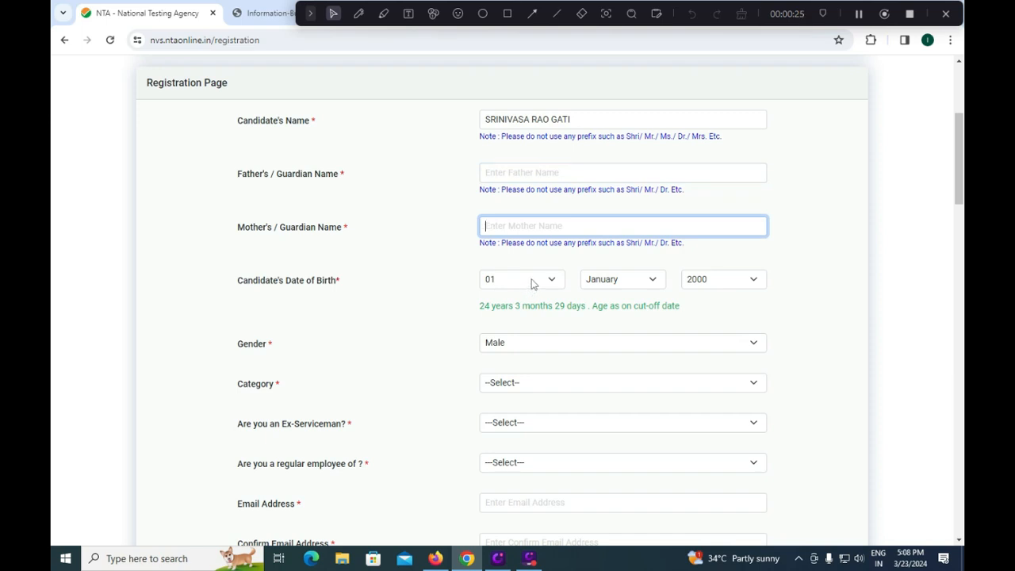
{"action": "left_click", "coordinate": [522, 341]}
{"action": "left_click", "coordinate": [443, 339]}
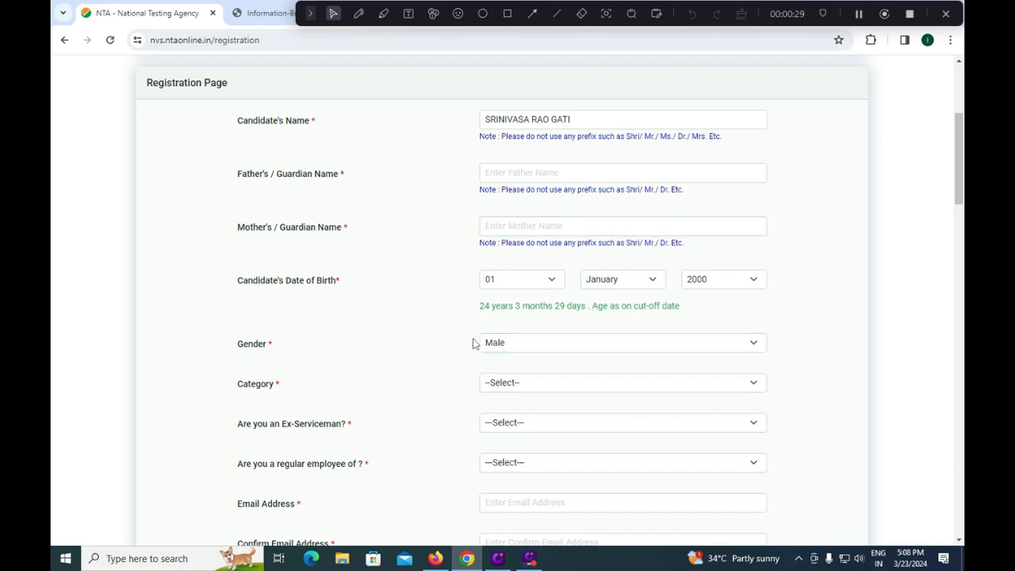
- Set the candidate's category to SC on the registration page
{"action": "left_click", "coordinate": [527, 384]}
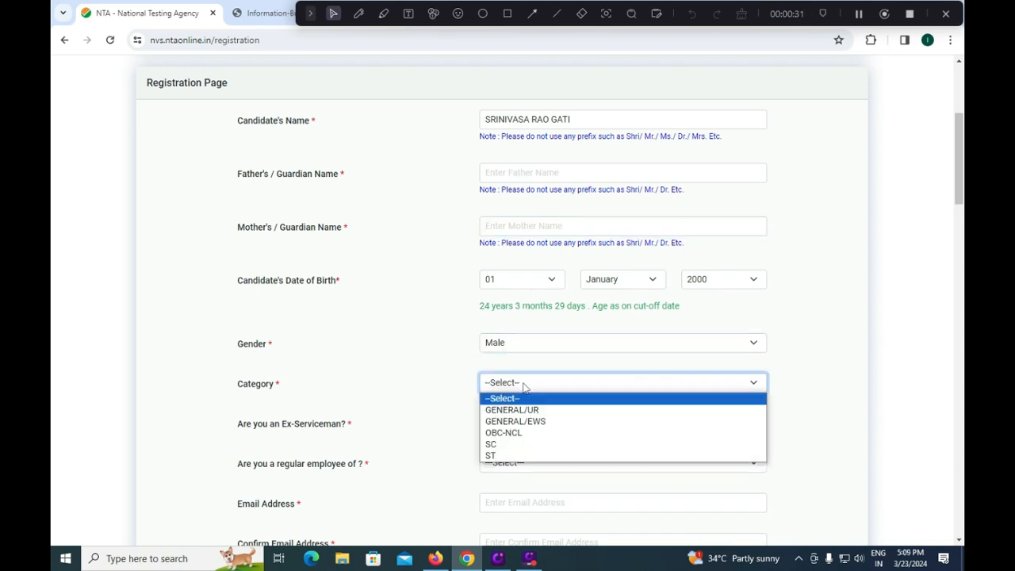
{"action": "left_click", "coordinate": [533, 445]}
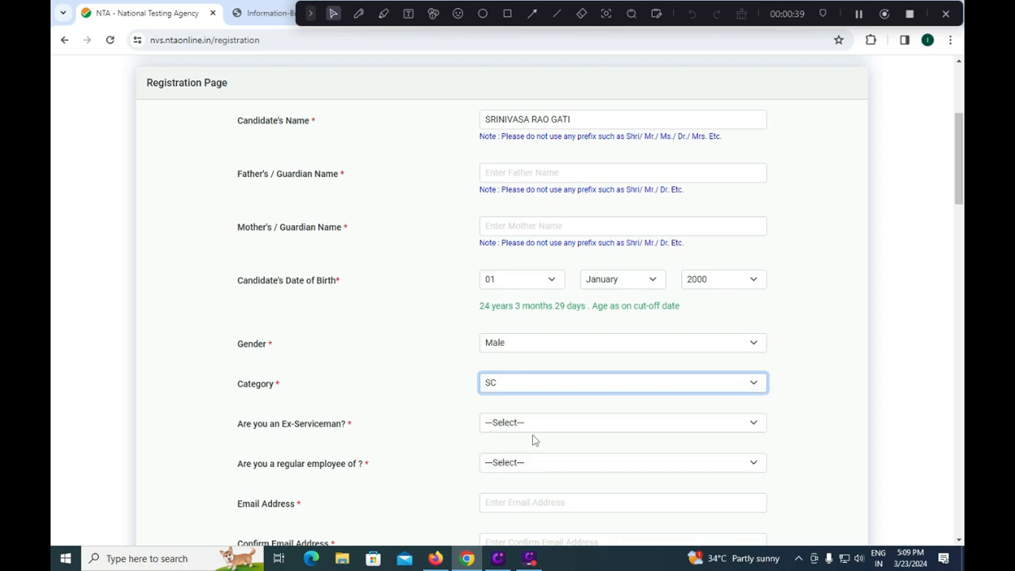
- Answer the Ex-Serviceman question with No and set the regular employee question to None of the above
{"action": "left_click", "coordinate": [540, 424]}
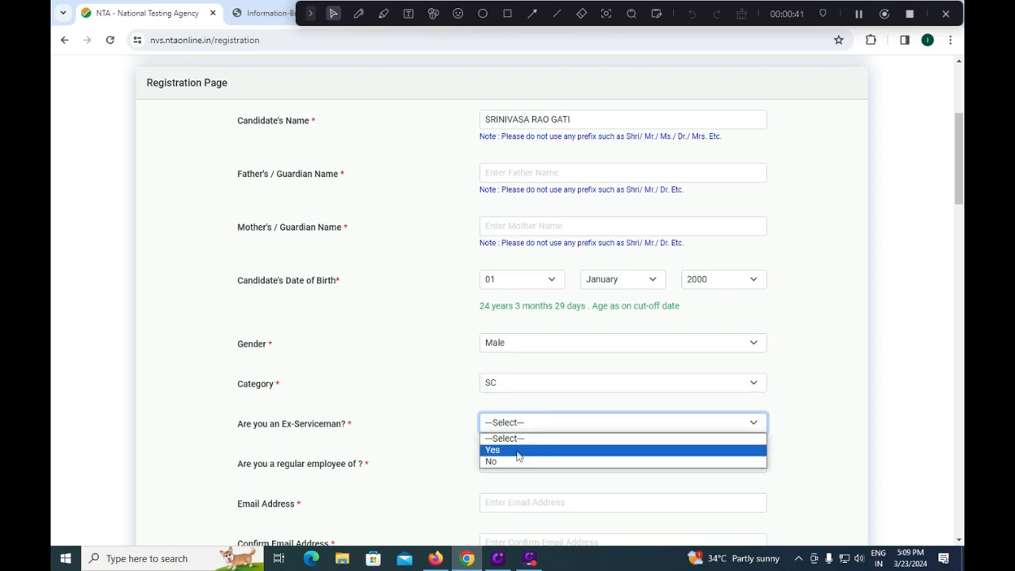
{"action": "left_click", "coordinate": [511, 445]}
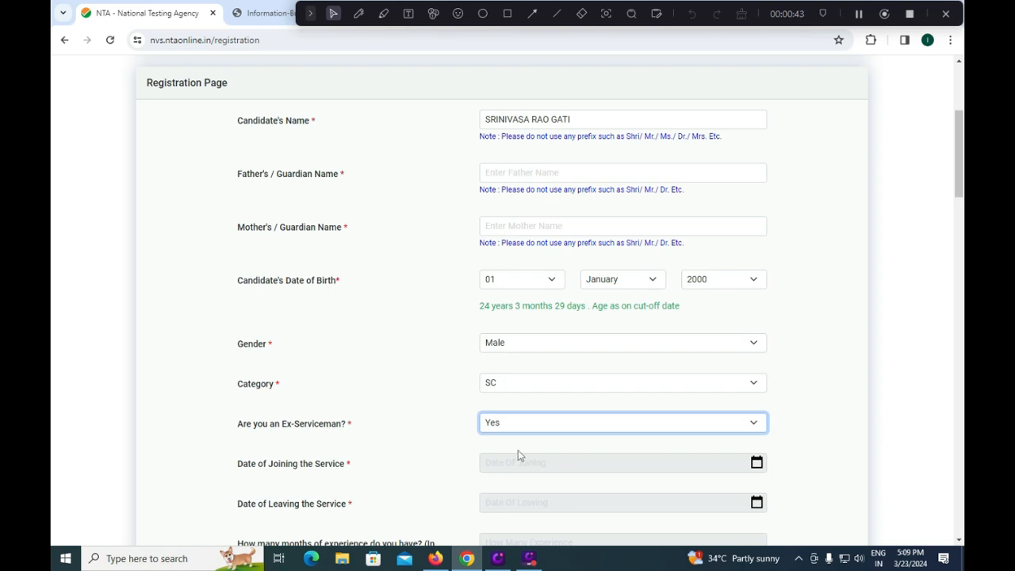
{"action": "left_click", "coordinate": [519, 426]}
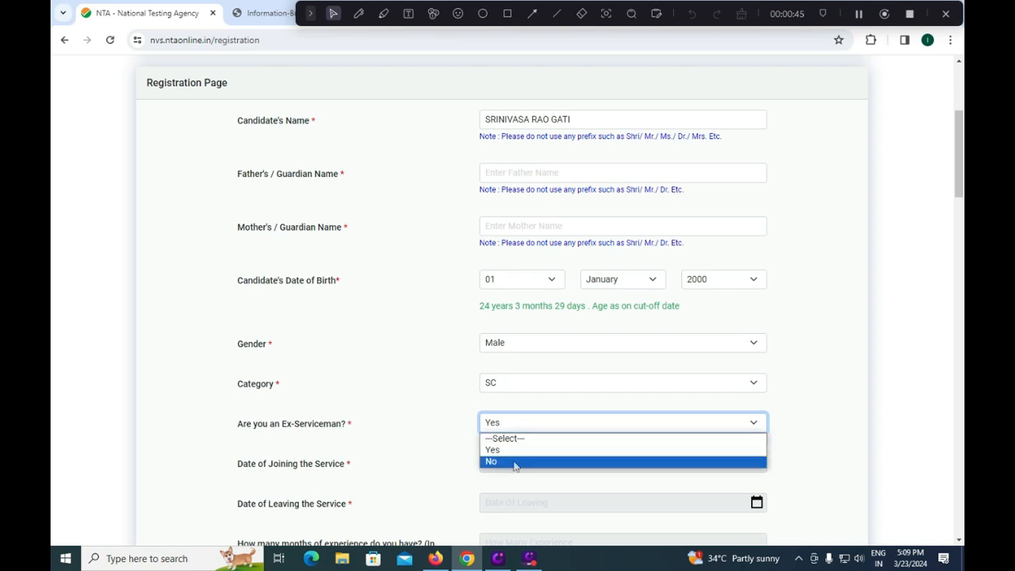
{"action": "left_click", "coordinate": [515, 462]}
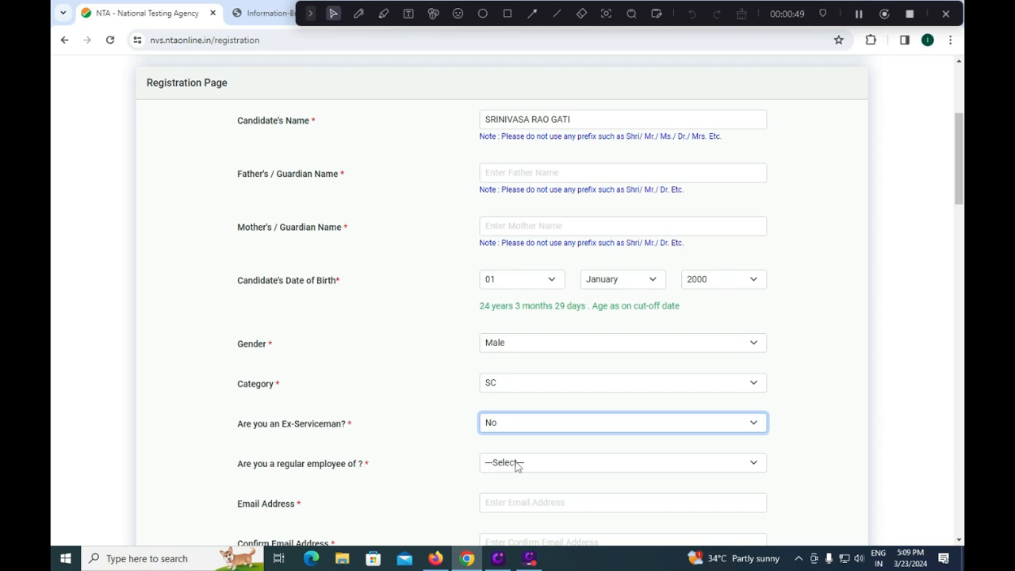
{"action": "left_click", "coordinate": [515, 463]}
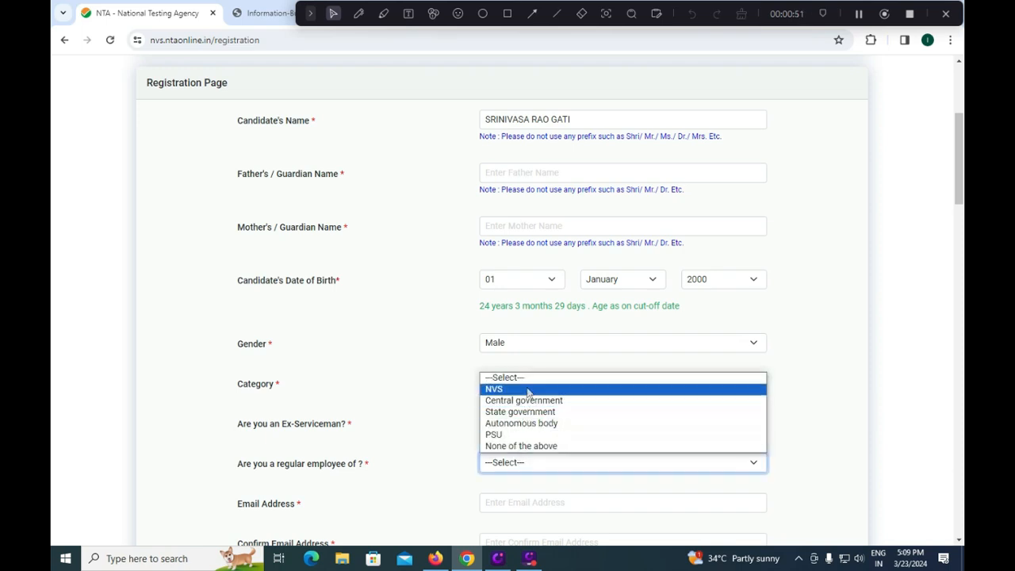
{"action": "left_click", "coordinate": [527, 447]}
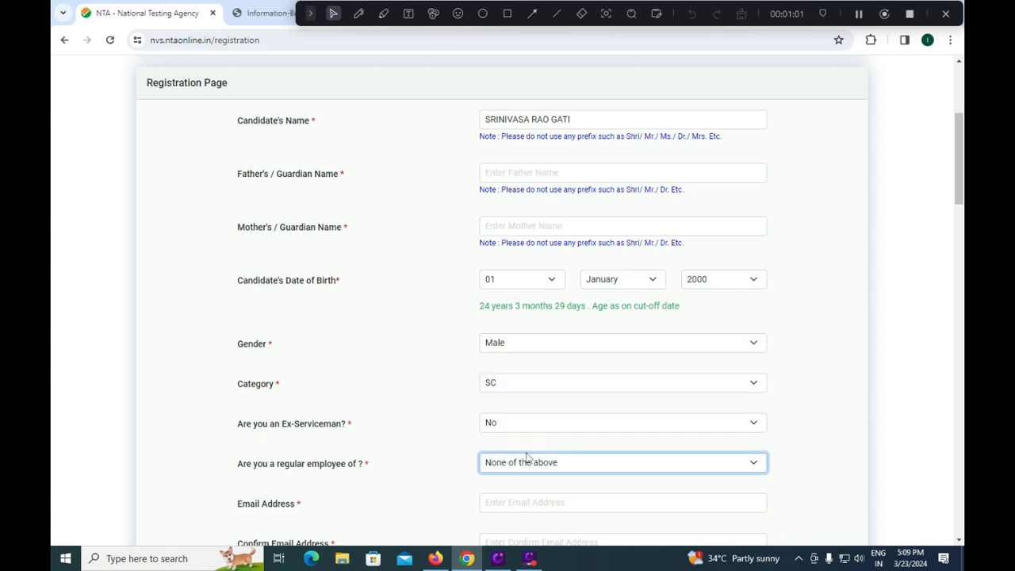
- Fill in the candidate's email address and activate the Confirm Email Address field
{"action": "left_click", "coordinate": [529, 503]}
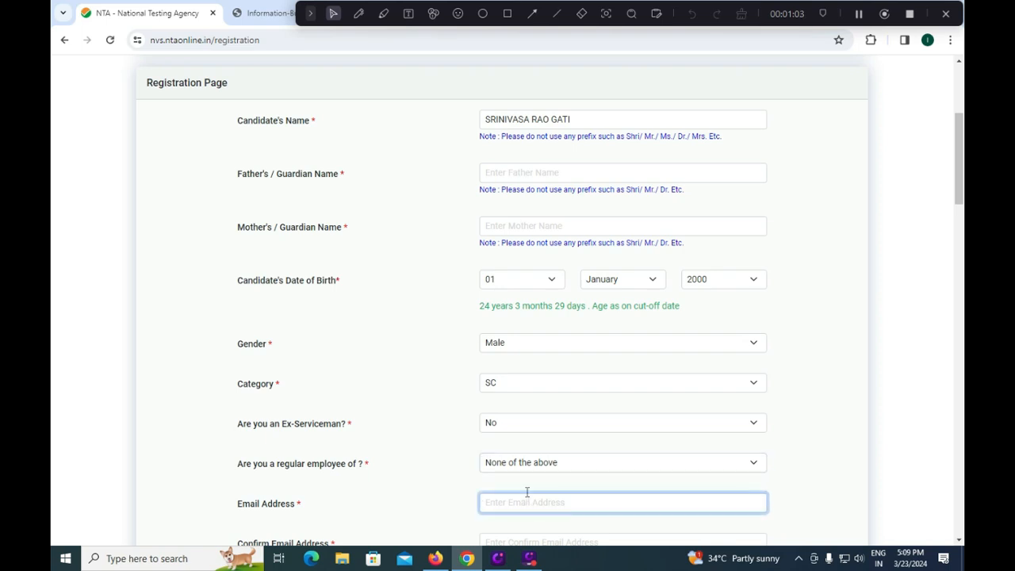
{"action": "scroll", "coordinate": [526, 491], "scroll_direction": "down", "scroll_amount": 1}
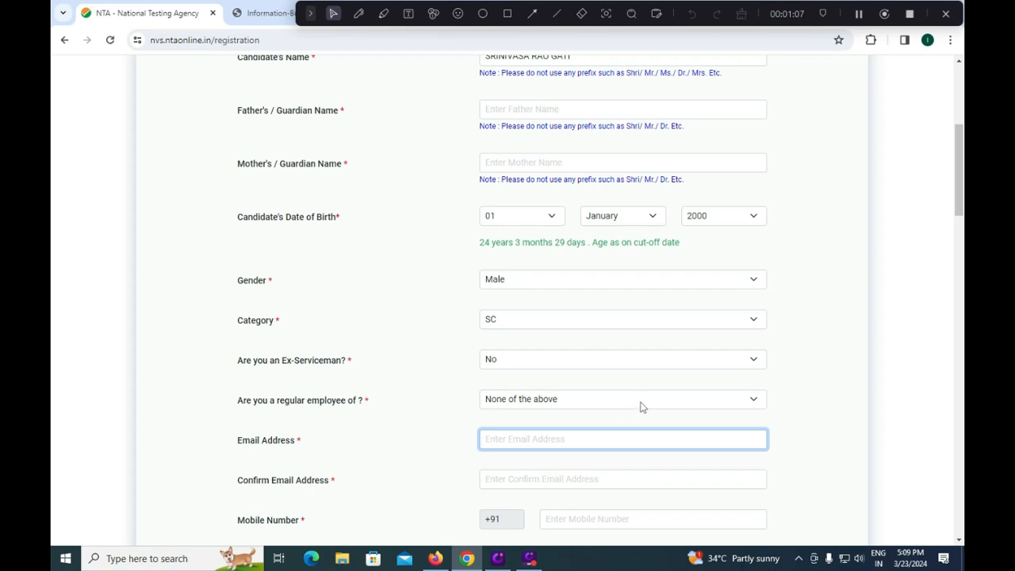
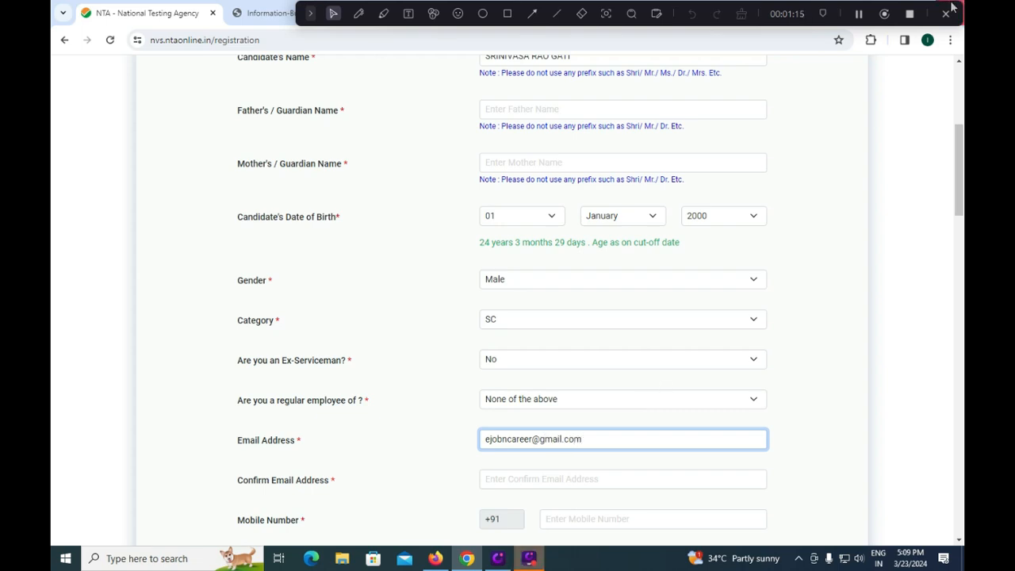
{"action": "left_click", "coordinate": [522, 480]}
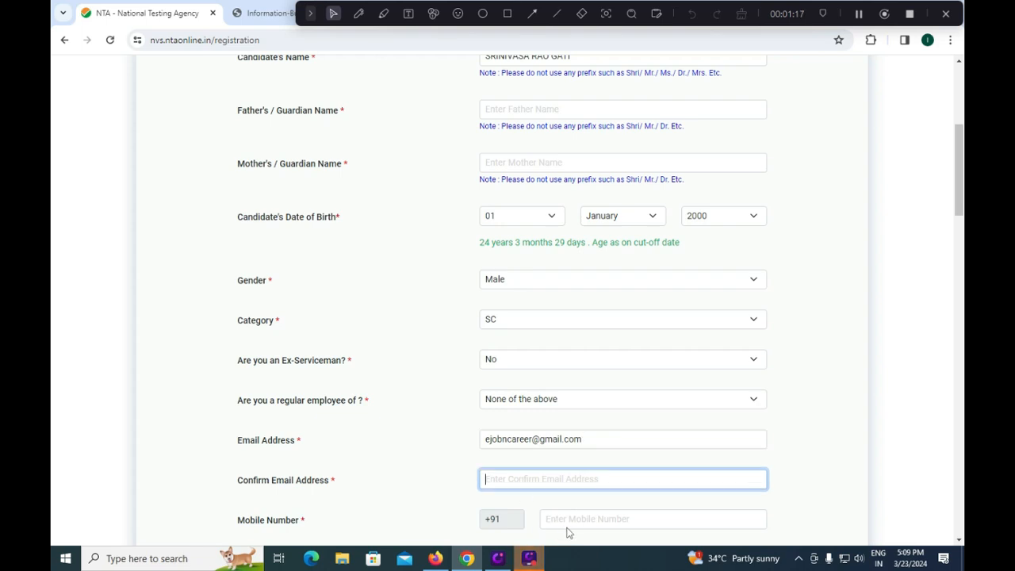
- Enter the candidate's mobile number and repeat it as the confirmation mobile number
{"action": "left_click", "coordinate": [571, 520]}
{"action": "type", "text": "9999999999"}
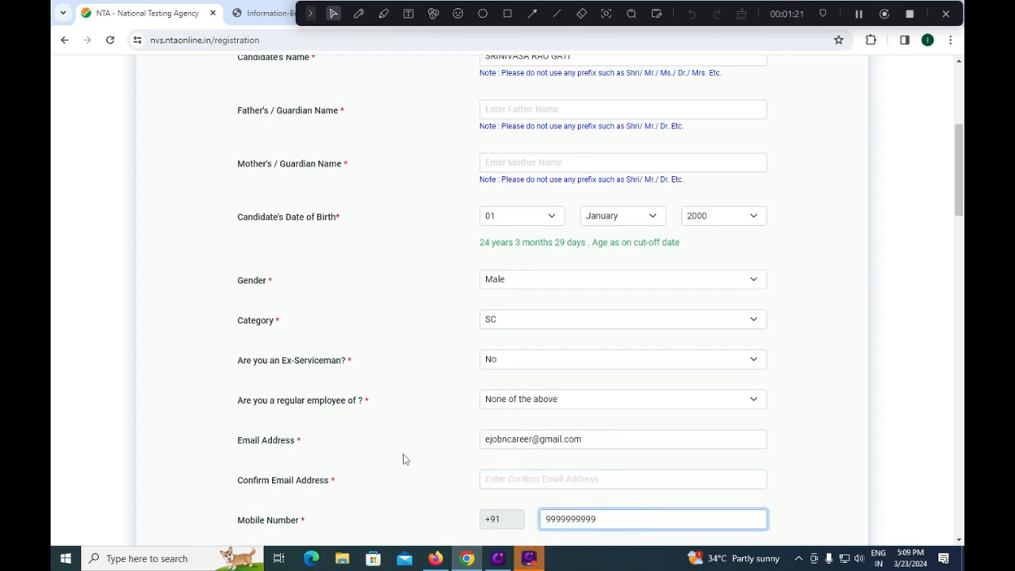
{"action": "scroll", "coordinate": [546, 372], "scroll_direction": "down", "scroll_amount": 4}
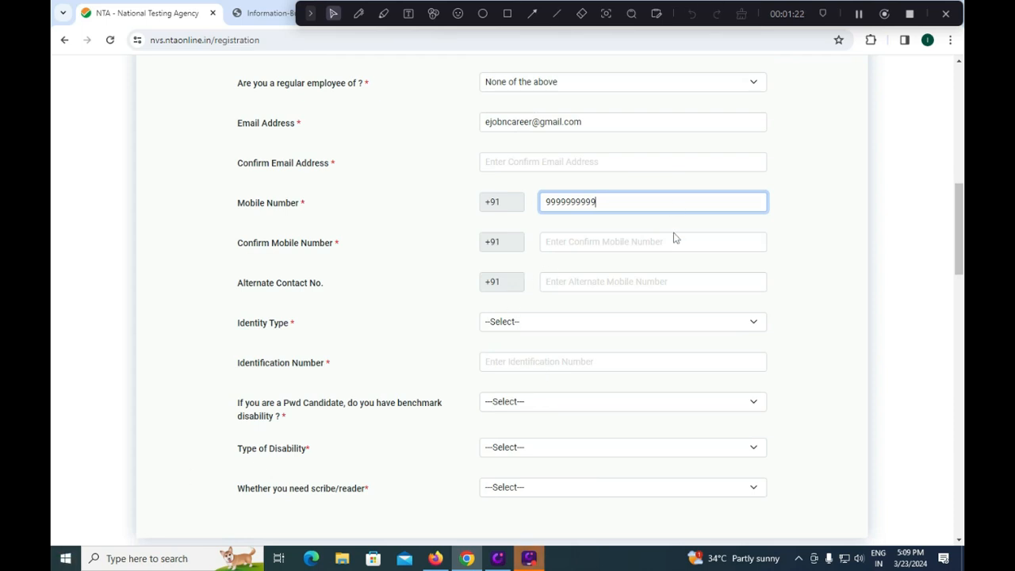
{"action": "left_click", "coordinate": [617, 234]}
{"action": "type", "text": "9999999999"}
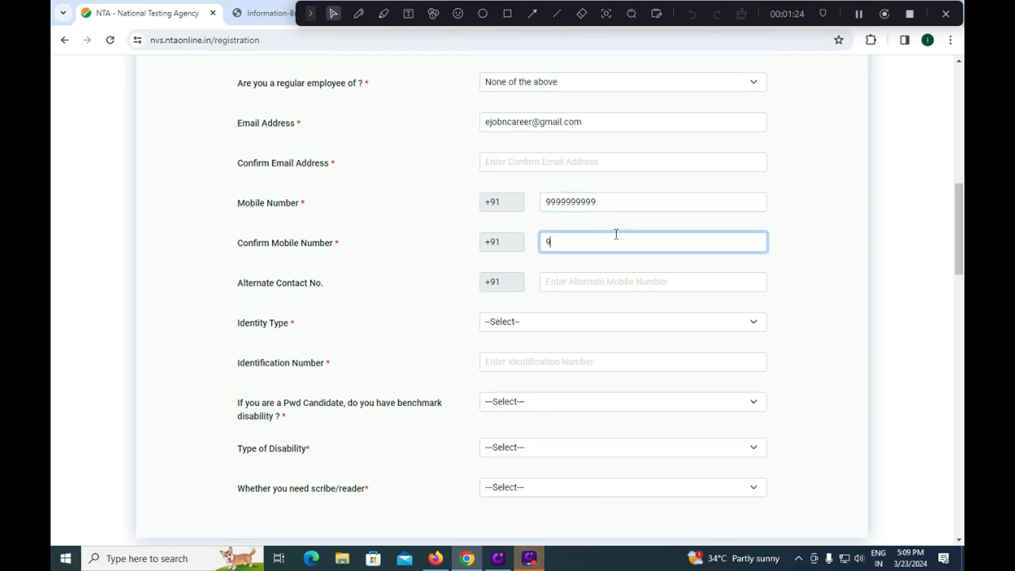
{"action": "left_click", "coordinate": [568, 283]}
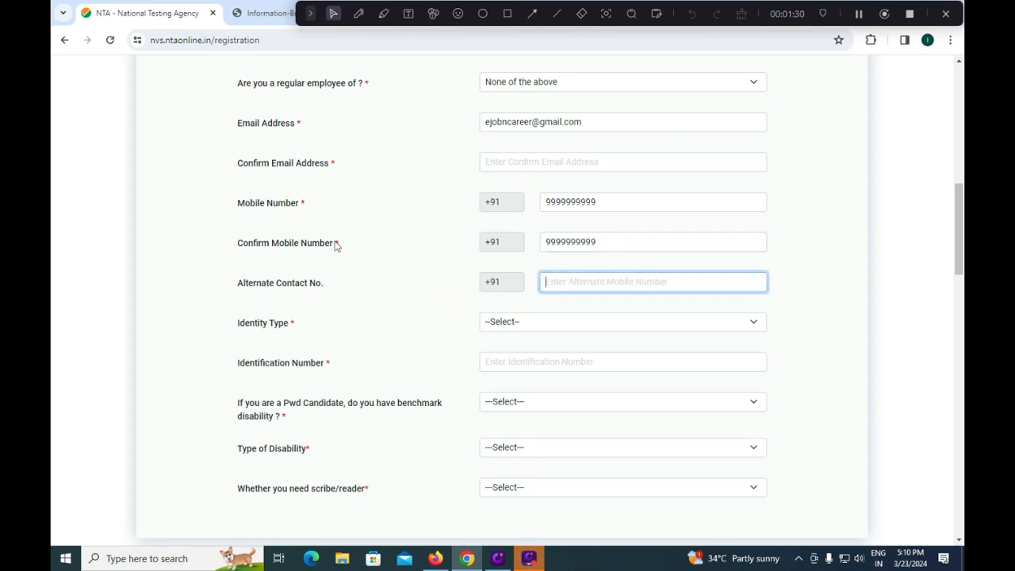
- Set the identity type to PAN CARD and answer the PwD benchmark disability question with No
{"action": "left_click", "coordinate": [561, 328]}
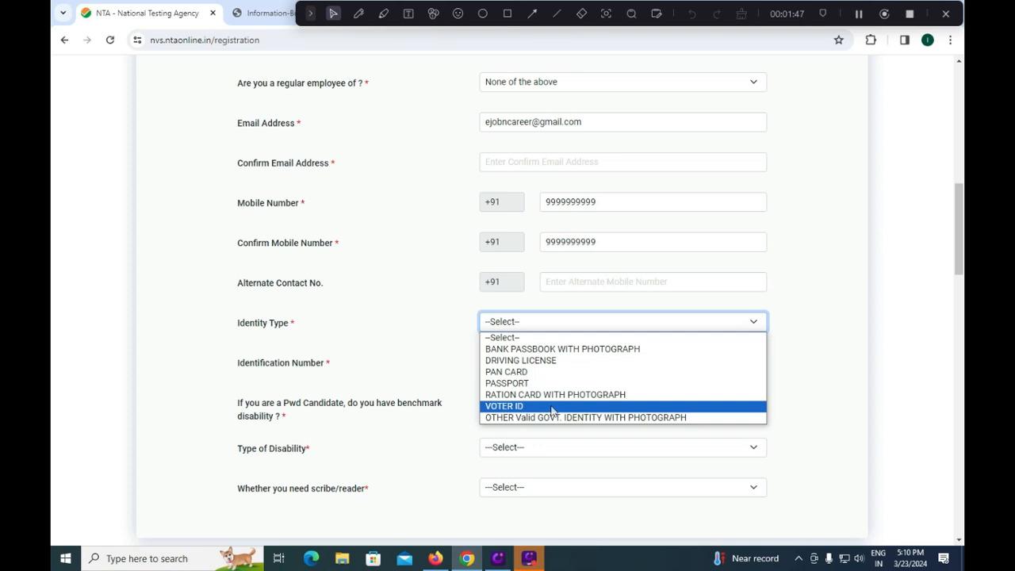
{"action": "left_click", "coordinate": [520, 371]}
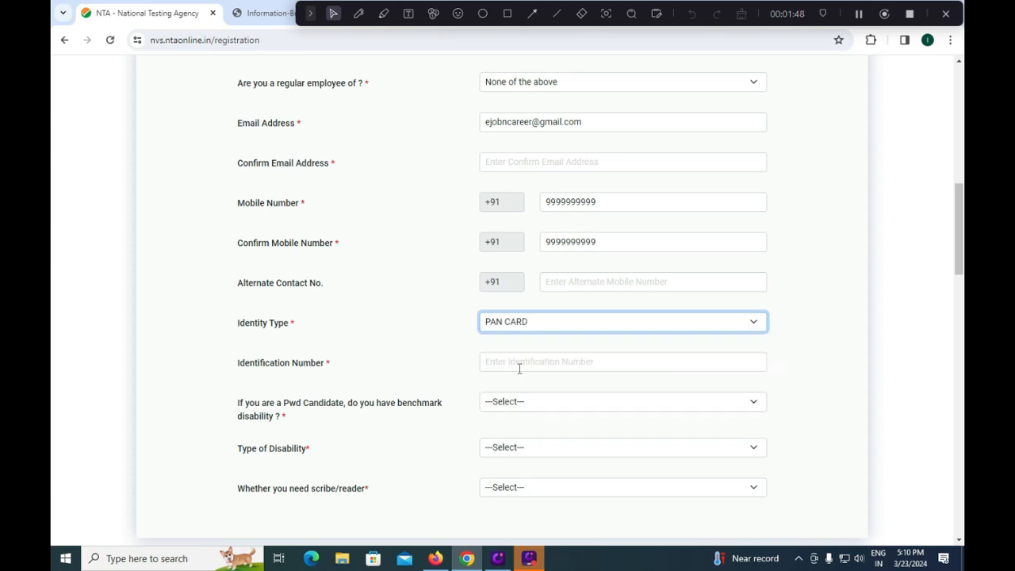
{"action": "left_click", "coordinate": [525, 363]}
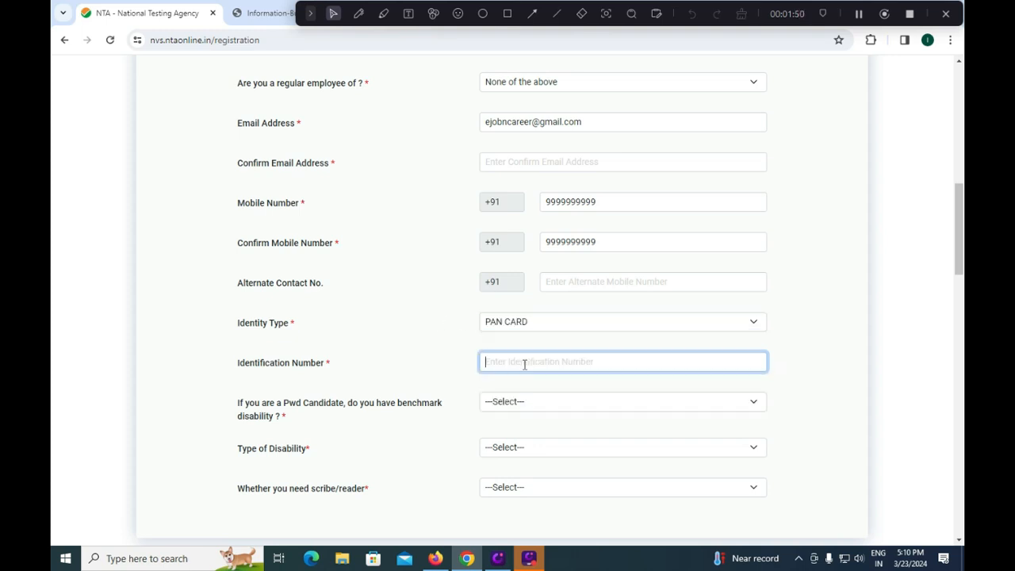
{"action": "left_click", "coordinate": [531, 406]}
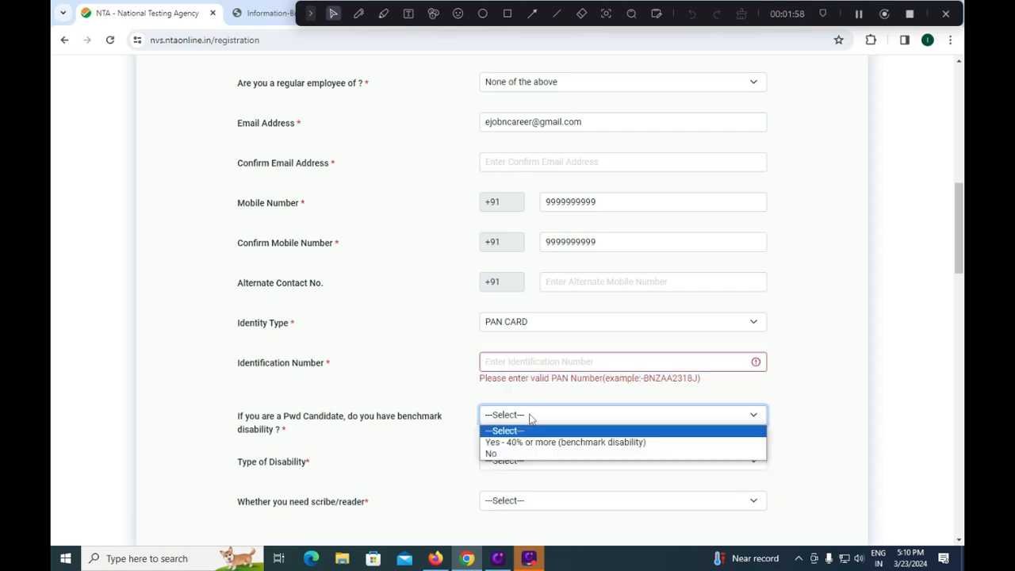
{"action": "left_click", "coordinate": [515, 453]}
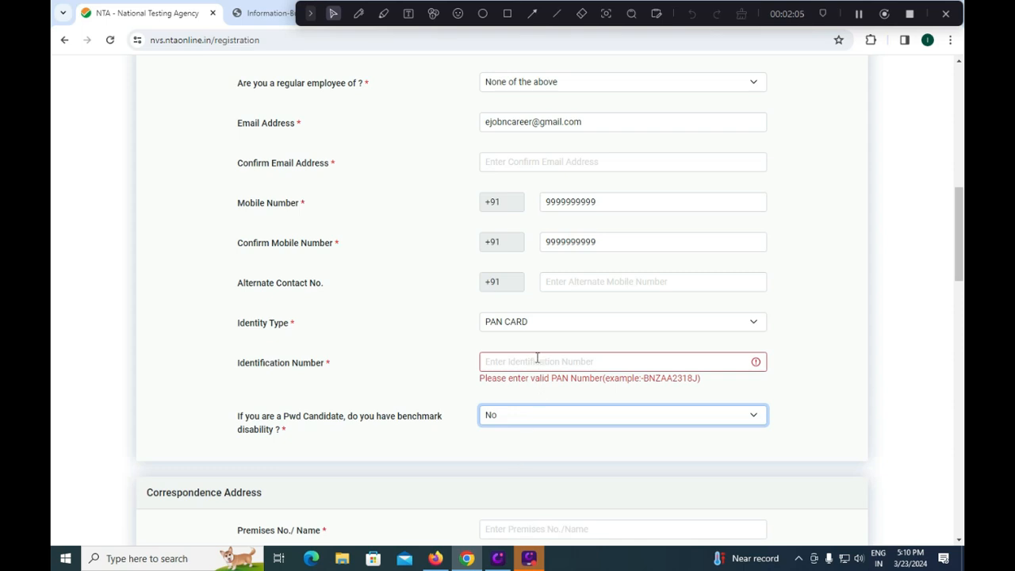
- Enter the premises number in the correspondence address and activate the Locality field
{"action": "scroll", "coordinate": [537, 359], "scroll_direction": "down", "scroll_amount": 1}
{"action": "scroll", "coordinate": [537, 361], "scroll_direction": "down", "scroll_amount": 2}
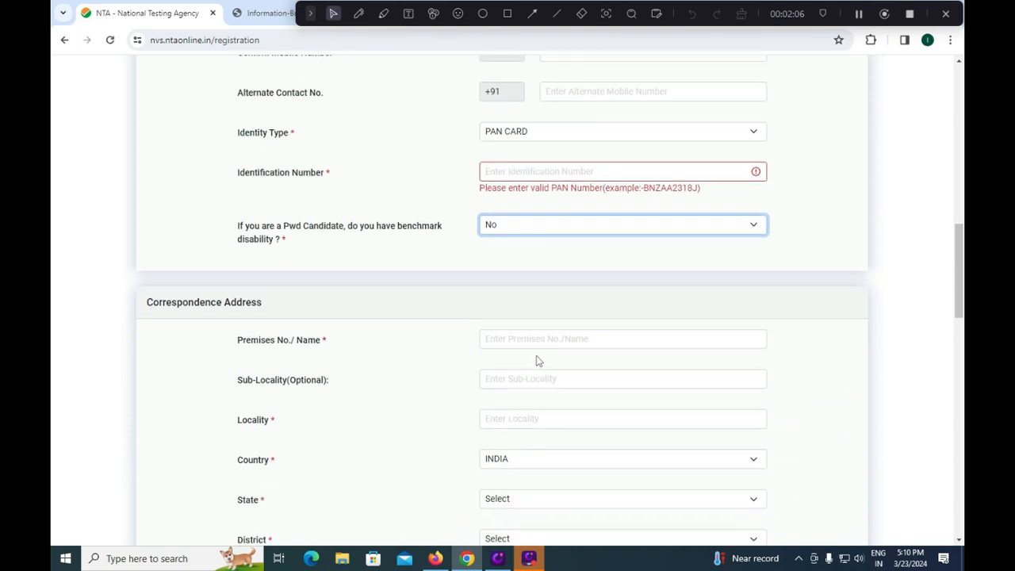
{"action": "left_click", "coordinate": [543, 338]}
{"action": "type", "text": "6"}
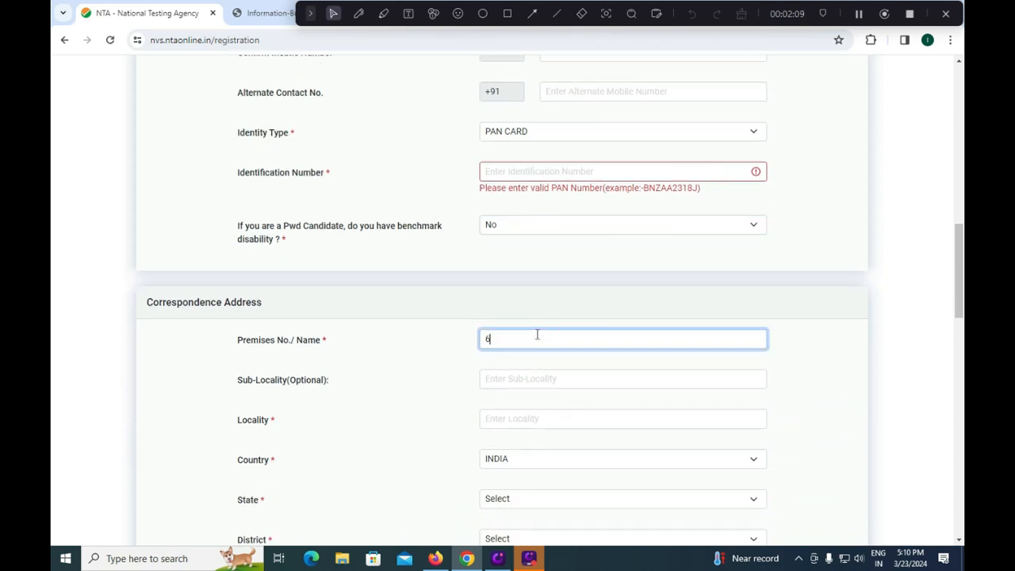
{"action": "type", "text": "0A"}
{"action": "left_click", "coordinate": [531, 379]}
{"action": "left_click", "coordinate": [514, 421]}
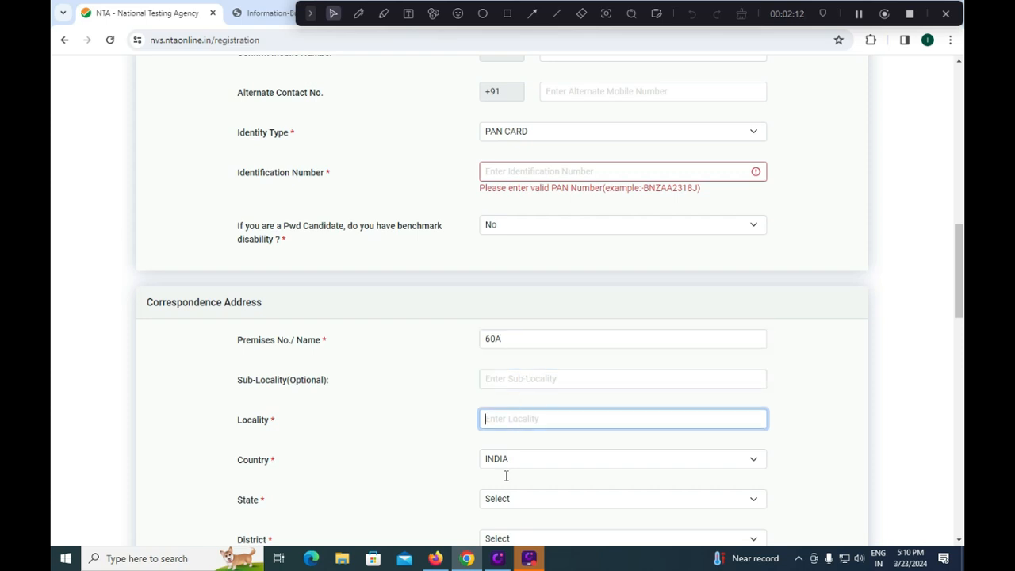
- Set the correspondence address state to ANDHRA PRADESH and the district to TIRUPATI
{"action": "scroll", "coordinate": [512, 476], "scroll_direction": "down", "scroll_amount": 1}
{"action": "left_click", "coordinate": [524, 437]}
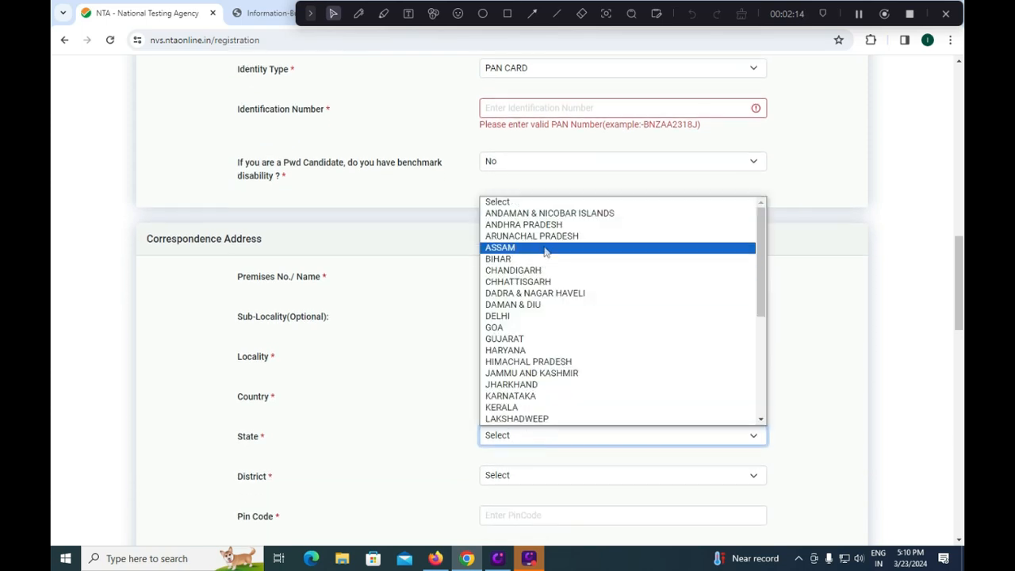
{"action": "left_click", "coordinate": [523, 224]}
{"action": "left_click", "coordinate": [515, 476]}
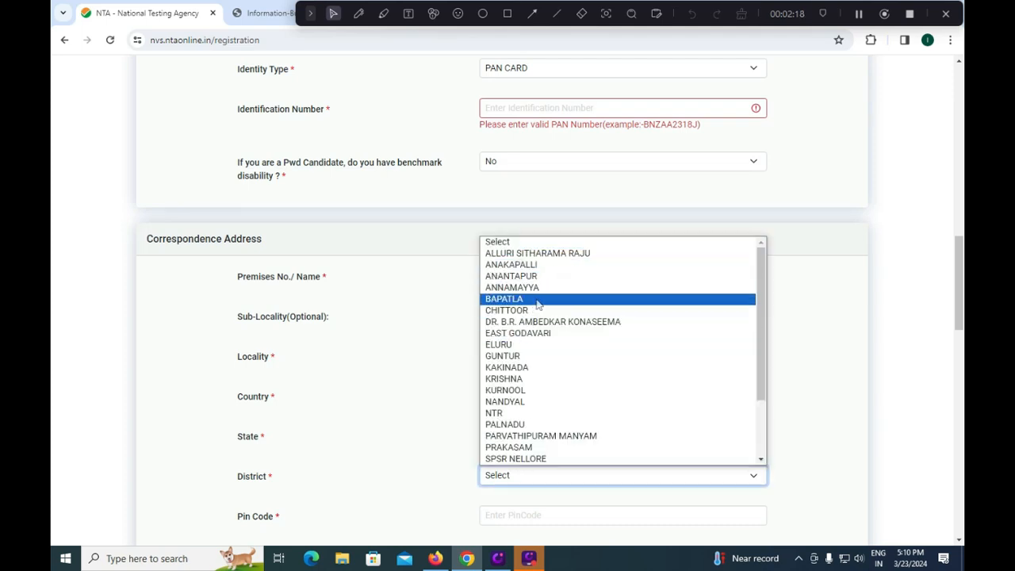
{"action": "scroll", "coordinate": [763, 385], "scroll_direction": "down", "scroll_amount": 2}
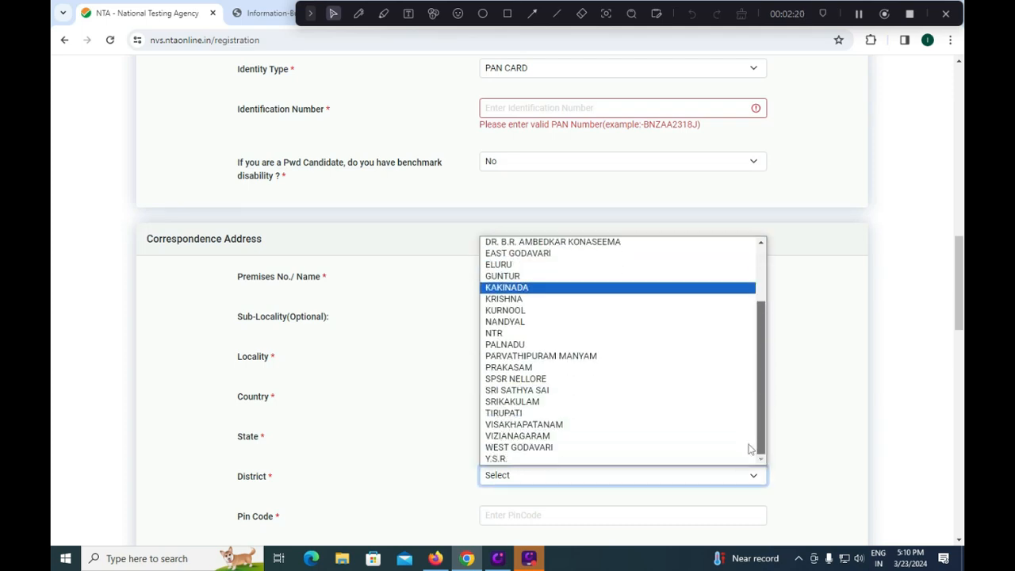
{"action": "left_click", "coordinate": [526, 413]}
- Enter the postal pin code in the correspondence address
{"action": "left_click", "coordinate": [524, 511]}
{"action": "type", "text": "5"}
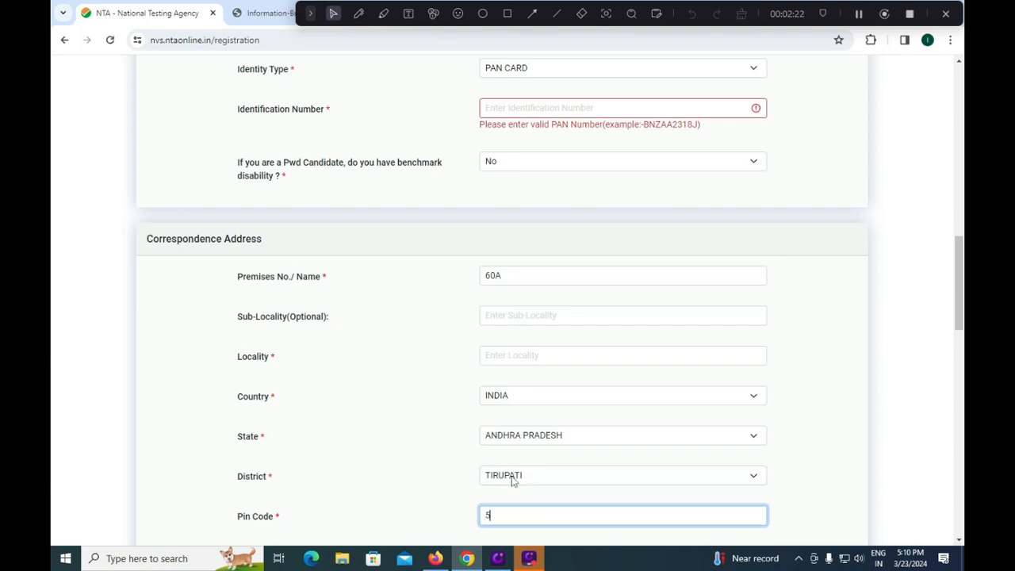
{"action": "type", "text": "24011"}
{"action": "scroll", "coordinate": [520, 475], "scroll_direction": "down", "scroll_amount": 1}
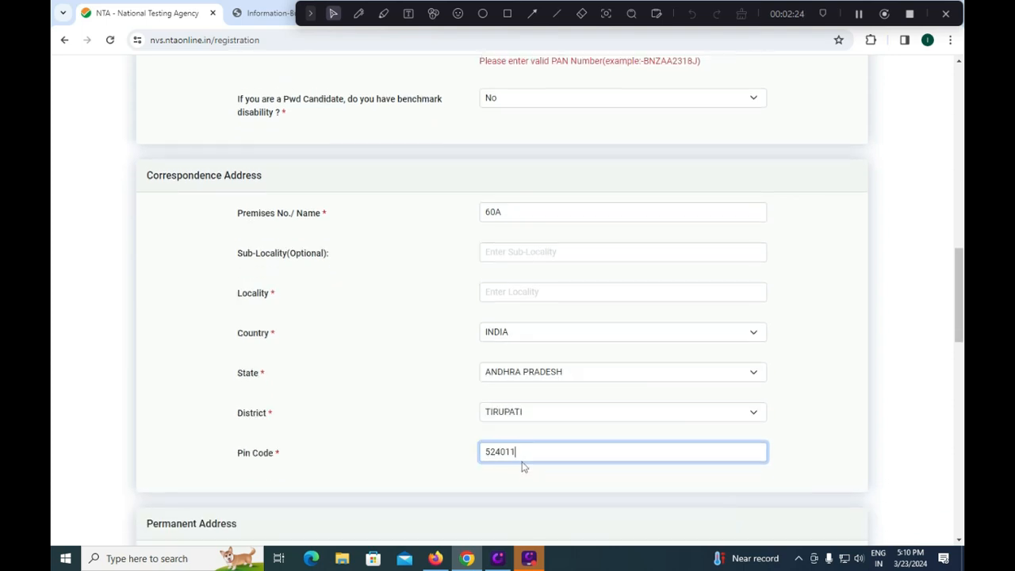
- Examine the Permanent Address section, the password rules with their allowed special characters, and the Password and Confirm Password fields
{"action": "scroll", "coordinate": [527, 447], "scroll_direction": "down", "scroll_amount": 1}
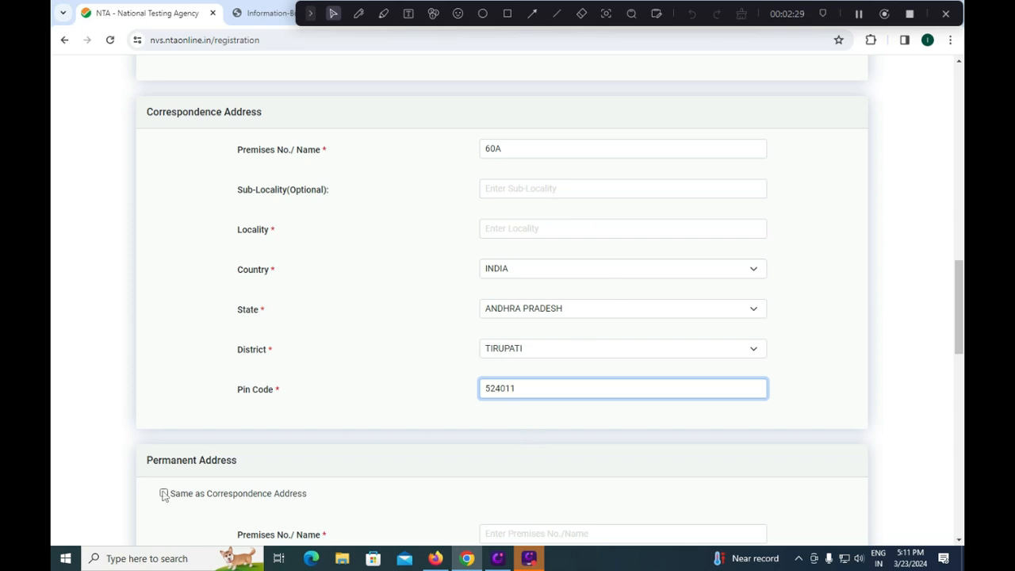
{"action": "scroll", "coordinate": [293, 448], "scroll_direction": "down", "scroll_amount": 3}
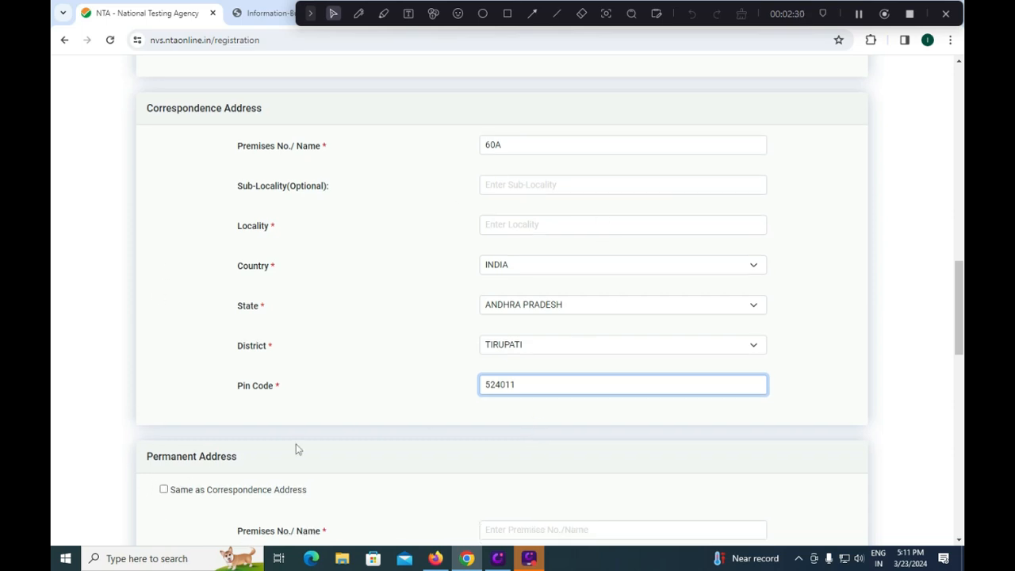
{"action": "scroll", "coordinate": [289, 451], "scroll_direction": "down", "scroll_amount": 3}
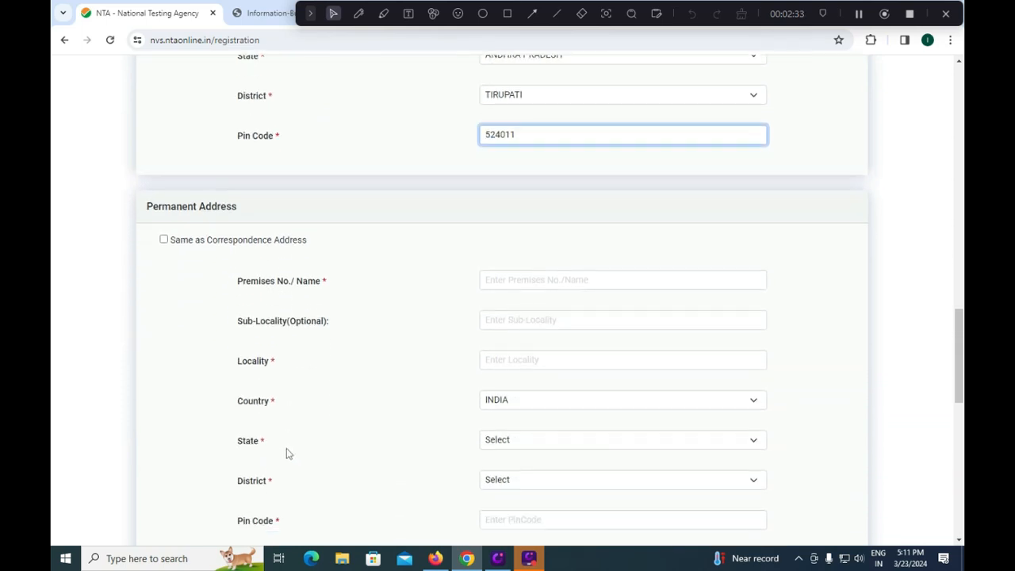
{"action": "scroll", "coordinate": [332, 425], "scroll_direction": "down", "scroll_amount": 2}
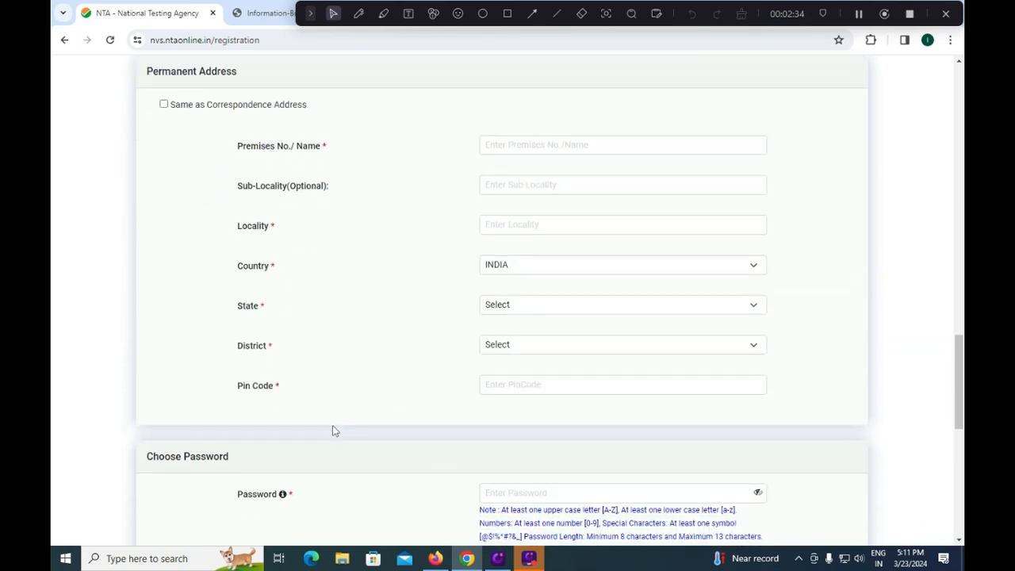
{"action": "left_click", "coordinate": [513, 373]}
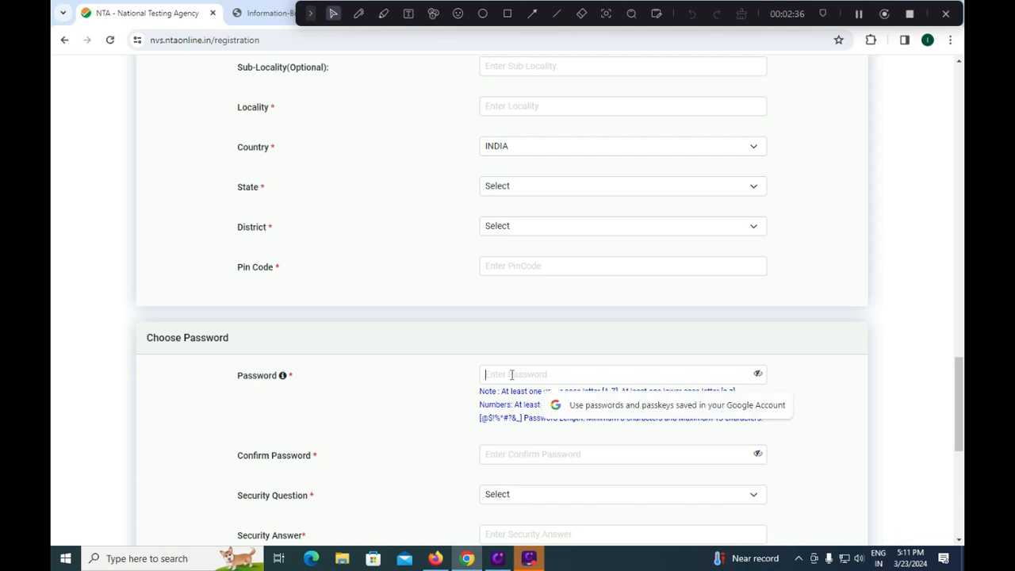
{"action": "left_click", "coordinate": [412, 392]}
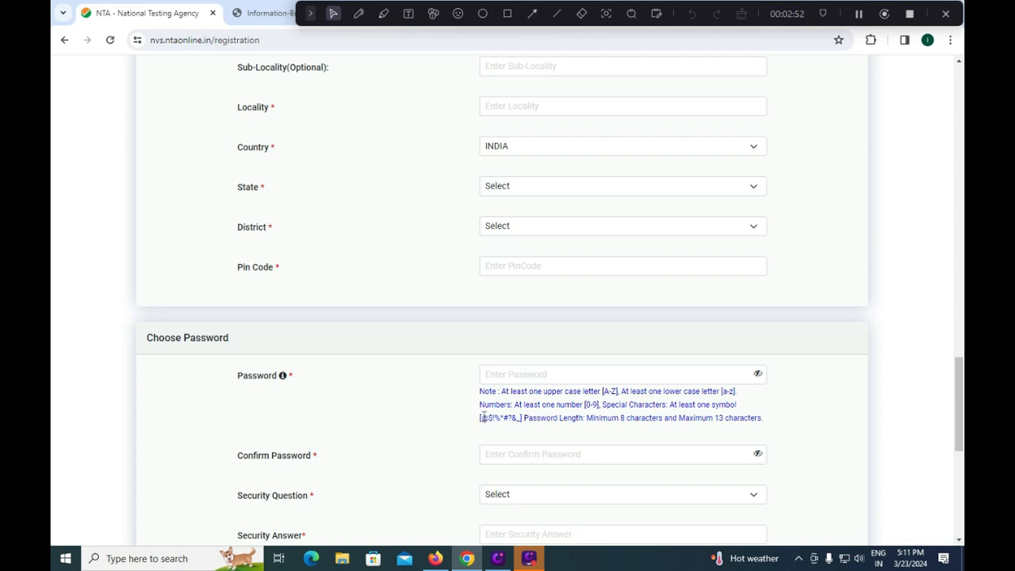
{"action": "left_click_drag", "start_coordinate": [483, 418], "coordinate": [517, 418]}
{"action": "left_click", "coordinate": [475, 442]}
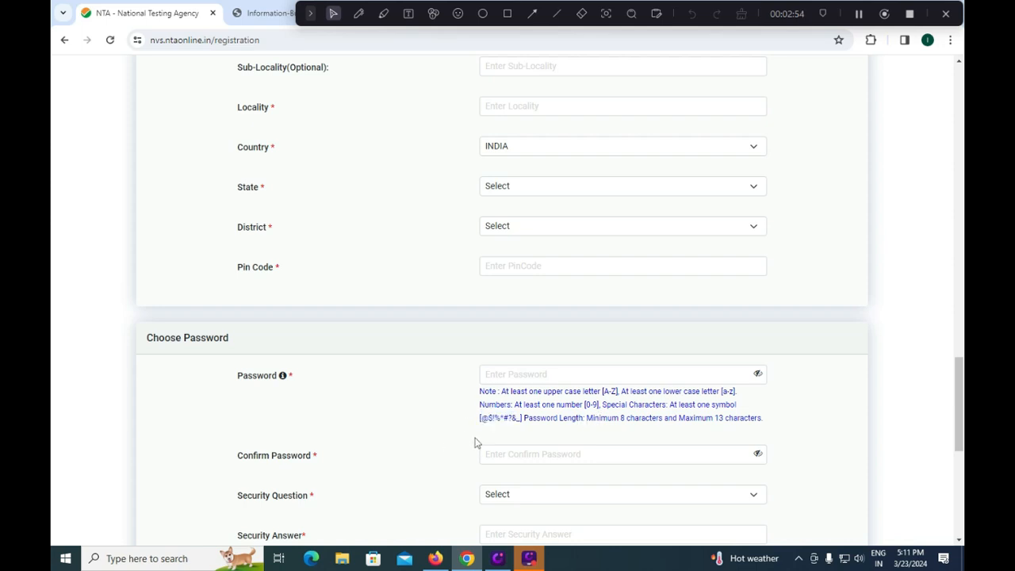
{"action": "left_click", "coordinate": [522, 456]}
{"action": "left_click", "coordinate": [418, 426]}
{"action": "left_click", "coordinate": [525, 379]}
{"action": "left_click", "coordinate": [516, 457]}
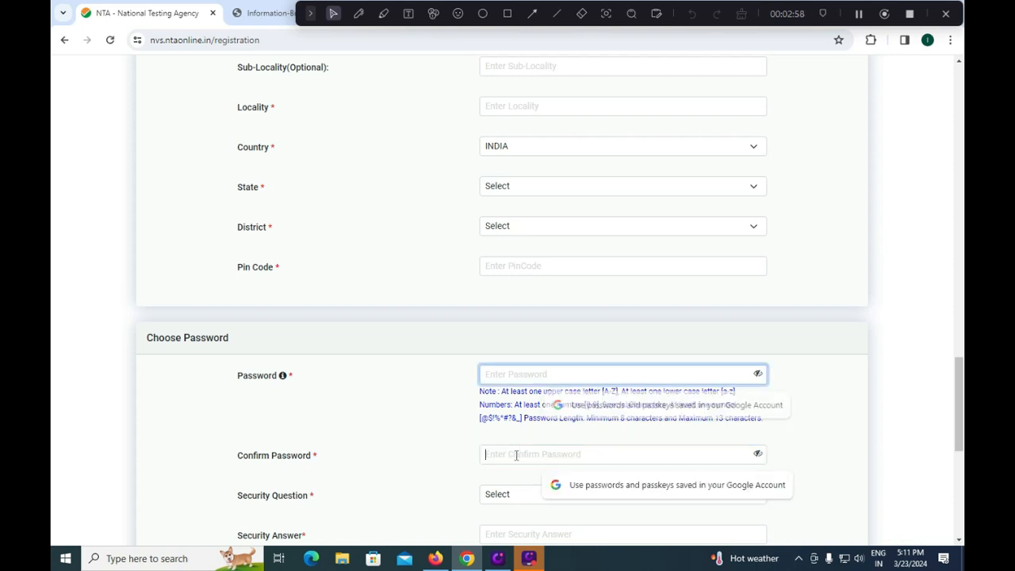
{"action": "left_click", "coordinate": [439, 484]}
- Choose "In what city were you born?" as the security question and activate the Security Answer field
{"action": "scroll", "coordinate": [526, 460], "scroll_direction": "down", "scroll_amount": 2}
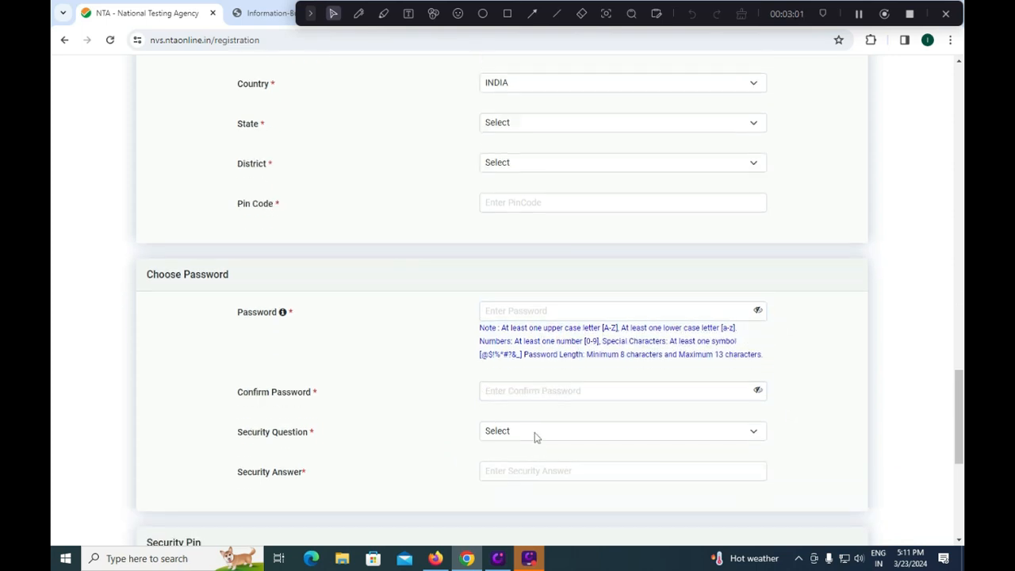
{"action": "left_click", "coordinate": [536, 435]}
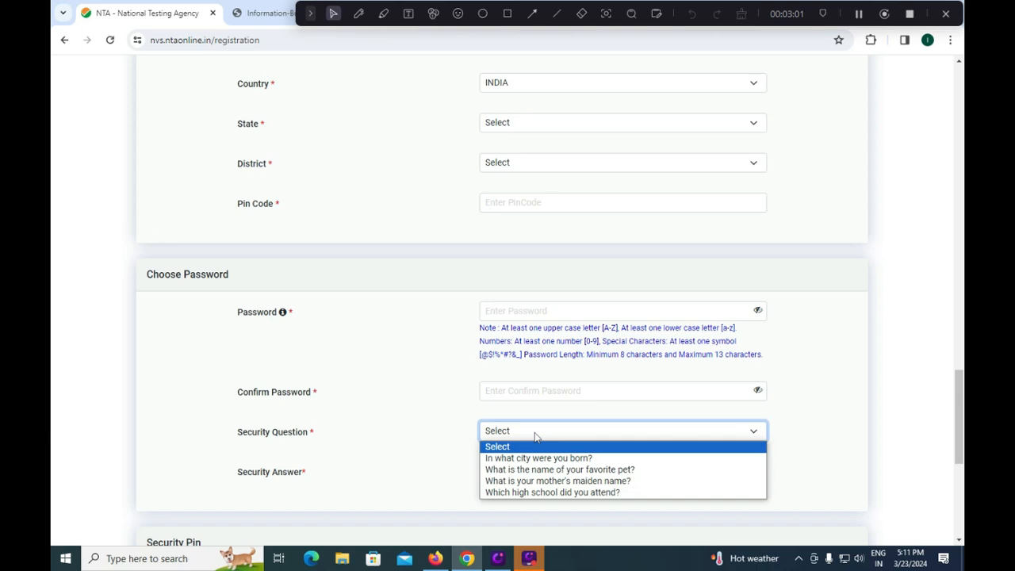
{"action": "left_click", "coordinate": [575, 463]}
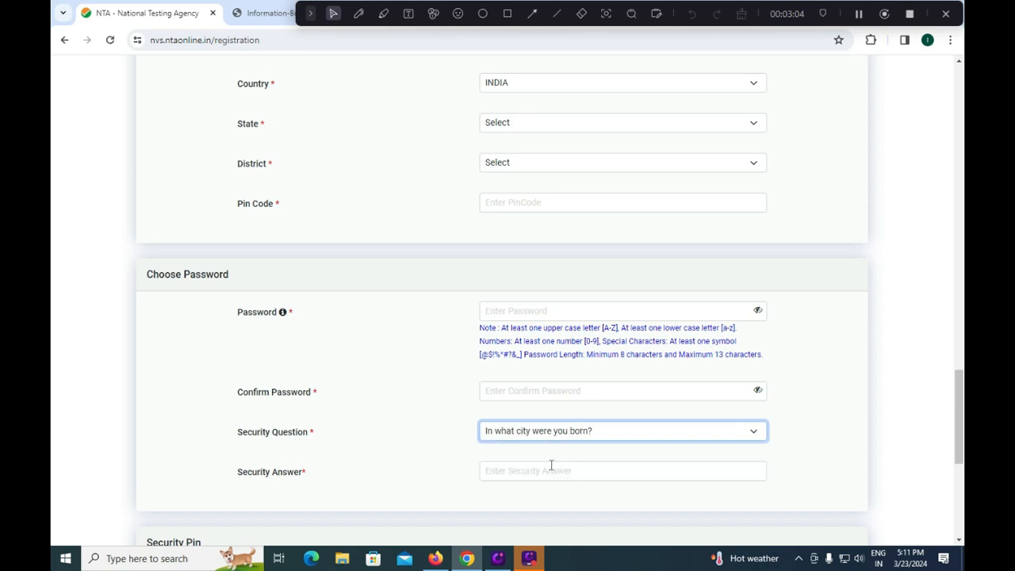
{"action": "left_click", "coordinate": [542, 468]}
- Enter the displayed security PIN in the Security PIN field of the registration form
{"action": "scroll", "coordinate": [540, 460], "scroll_direction": "down", "scroll_amount": 1}
{"action": "scroll", "coordinate": [536, 457], "scroll_direction": "down", "scroll_amount": 1}
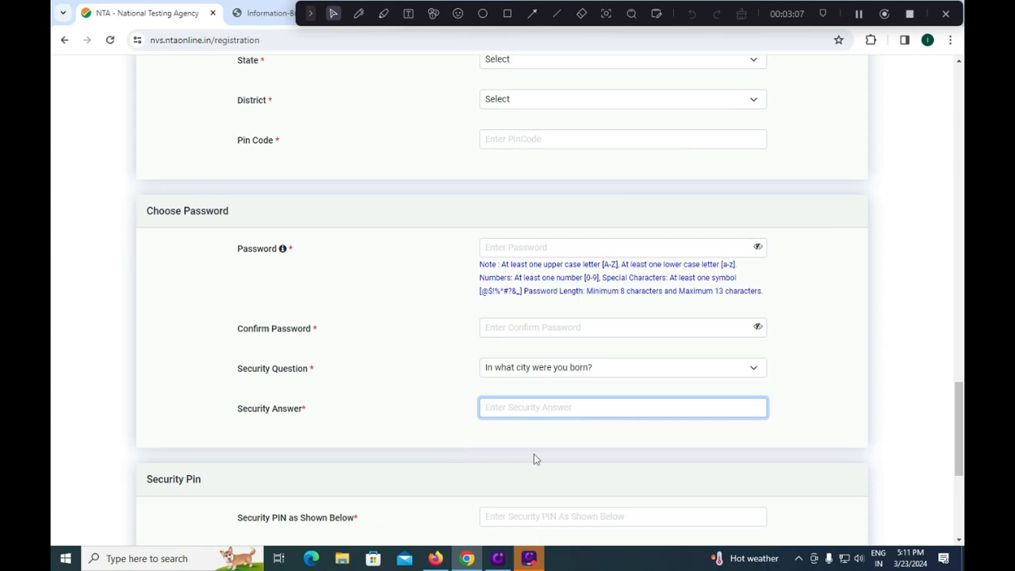
{"action": "scroll", "coordinate": [531, 457], "scroll_direction": "down", "scroll_amount": 1}
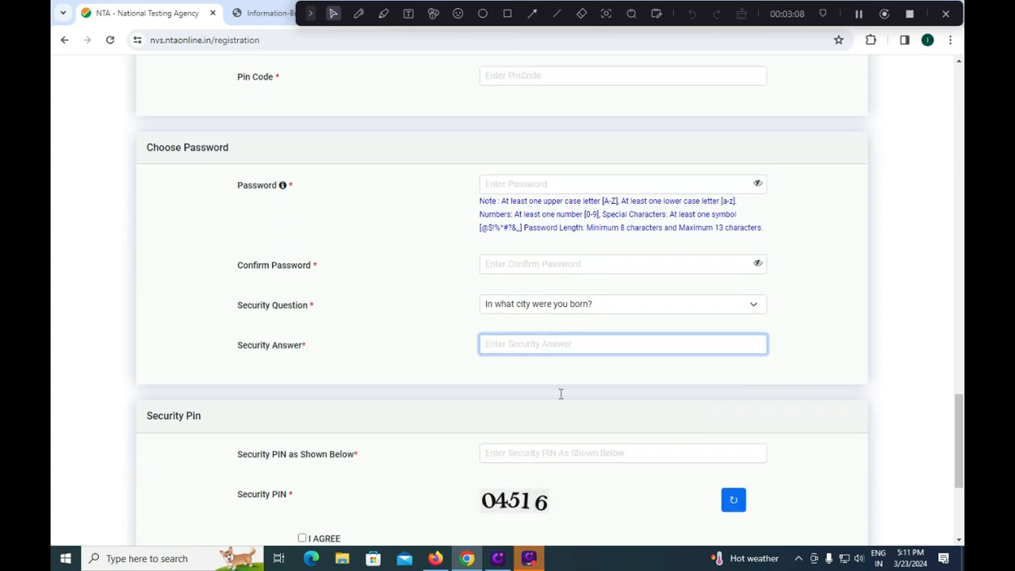
{"action": "left_click", "coordinate": [534, 455]}
{"action": "type", "text": "04"}
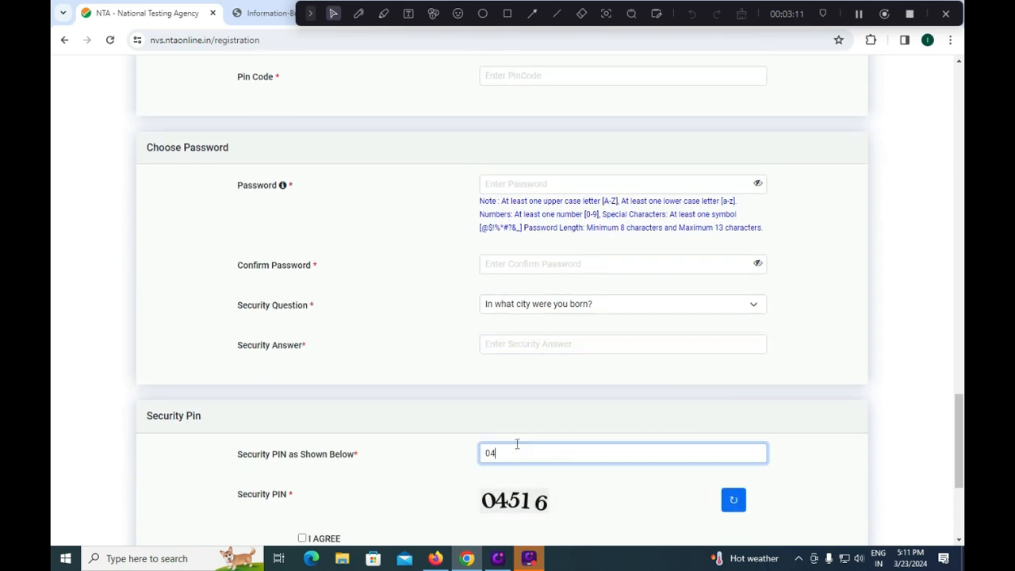
{"action": "type", "text": "516"}
- Accept the I AGREE declaration and outline the form's Submit button with a rectangle annotation
{"action": "scroll", "coordinate": [647, 410], "scroll_direction": "down", "scroll_amount": 1}
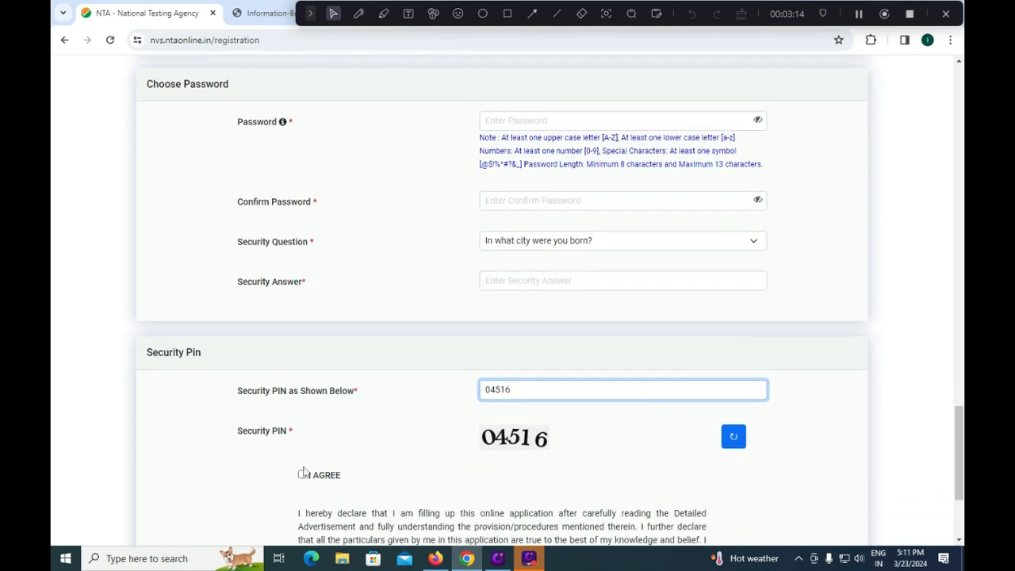
{"action": "left_click", "coordinate": [302, 474]}
{"action": "scroll", "coordinate": [428, 492], "scroll_direction": "down", "scroll_amount": 2}
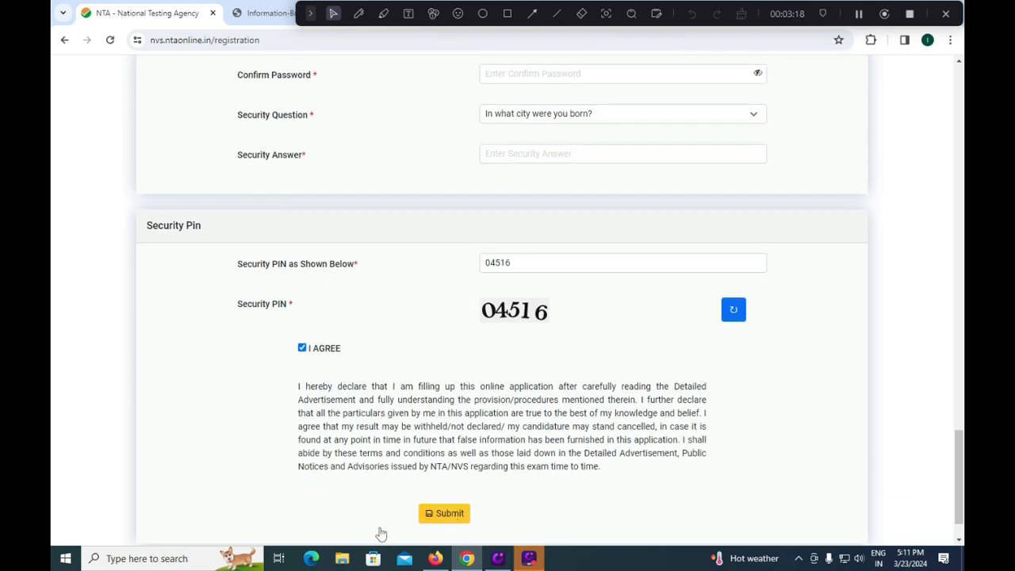
{"action": "left_click", "coordinate": [507, 14]}
{"action": "left_click_drag", "start_coordinate": [394, 487], "coordinate": [479, 539]}
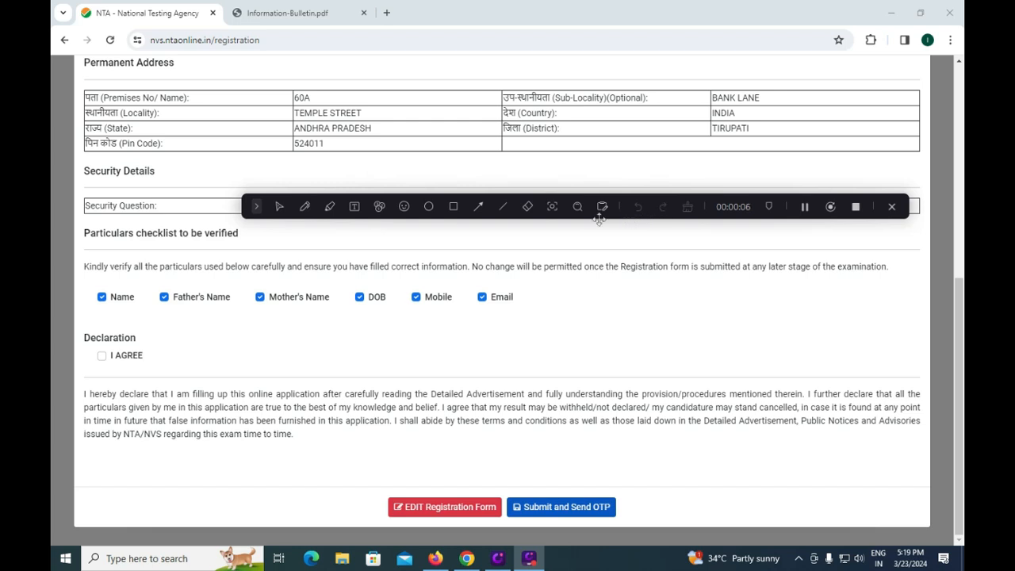
- Toggle the Name and Father's Name ticks in the particulars checklist
{"action": "left_click", "coordinate": [102, 298]}
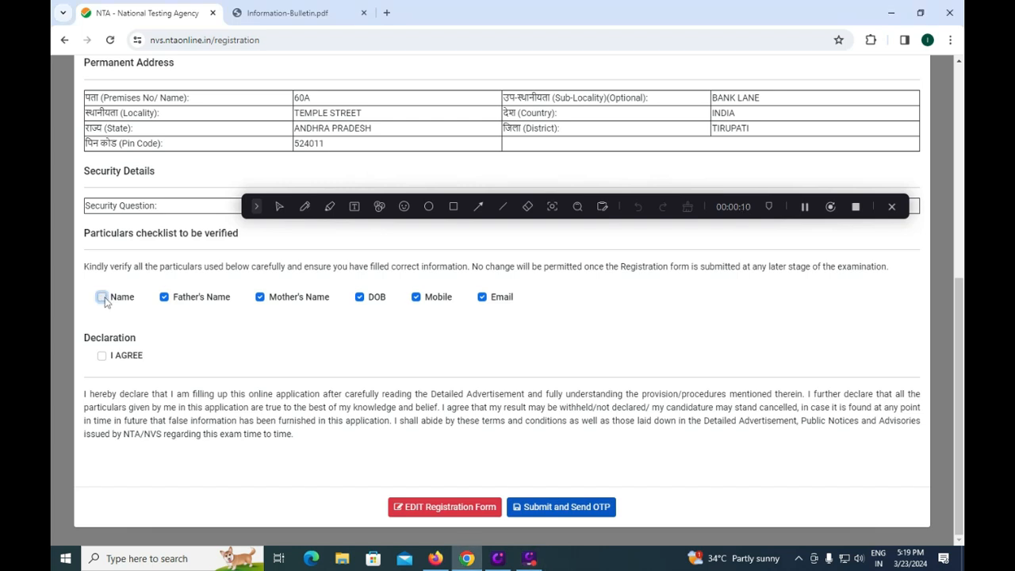
{"action": "left_click", "coordinate": [102, 298]}
{"action": "left_click", "coordinate": [164, 297]}
{"action": "left_click", "coordinate": [164, 297]}
- Draw a rectangle annotation around EDIT Registration Form and return to the pointer tool
{"action": "left_click", "coordinate": [454, 207]}
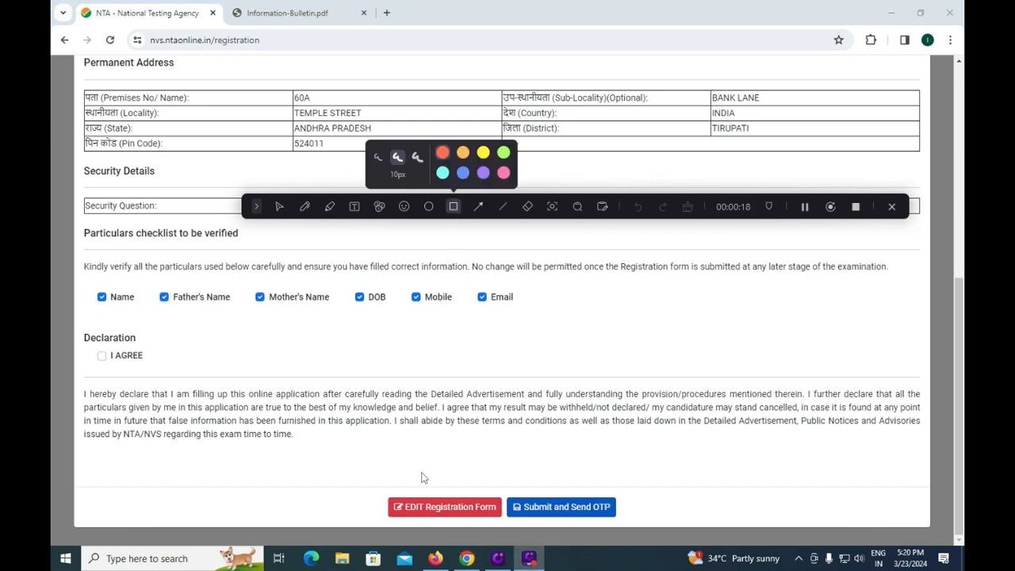
{"action": "mouse_move", "coordinate": [370, 482]}
{"action": "left_mouse_down"}
{"action": "mouse_move", "coordinate": [426, 530]}
{"action": "mouse_move", "coordinate": [504, 523]}
{"action": "left_mouse_up"}
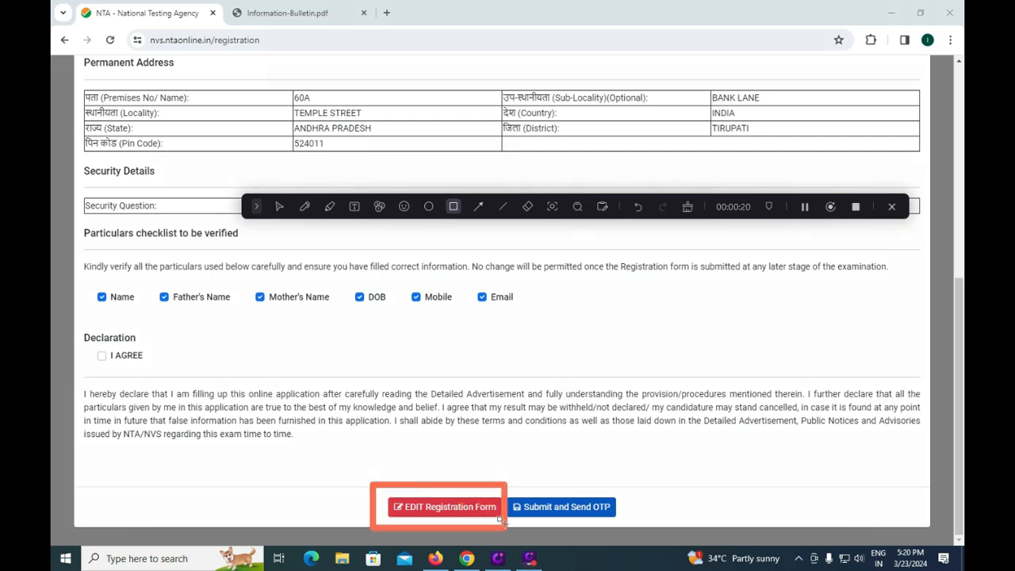
{"action": "left_click", "coordinate": [279, 208]}
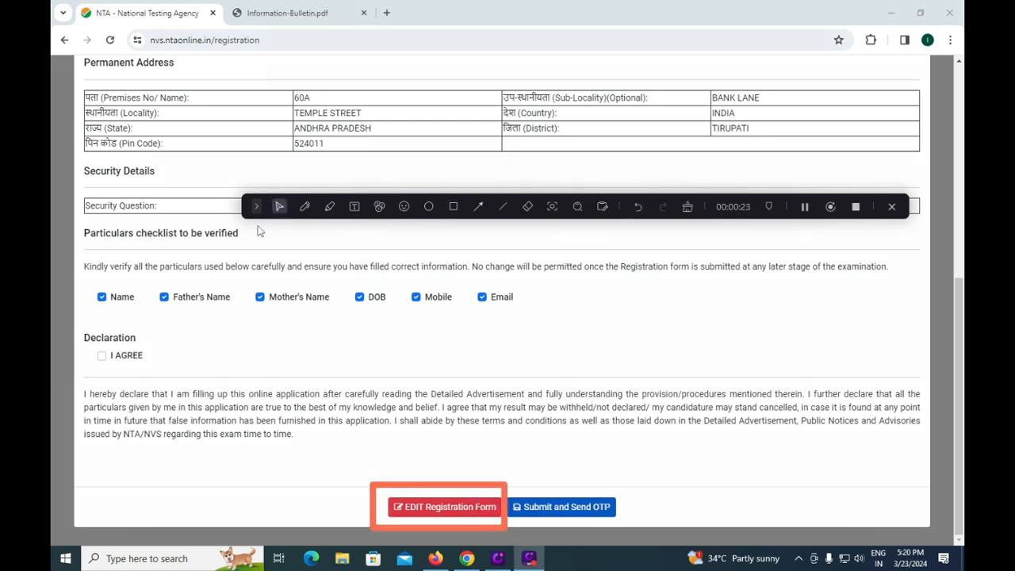
- Accept the I AGREE declaration in the preview and outline Submit and Send OTP with a rectangle annotation
{"action": "left_click", "coordinate": [101, 357]}
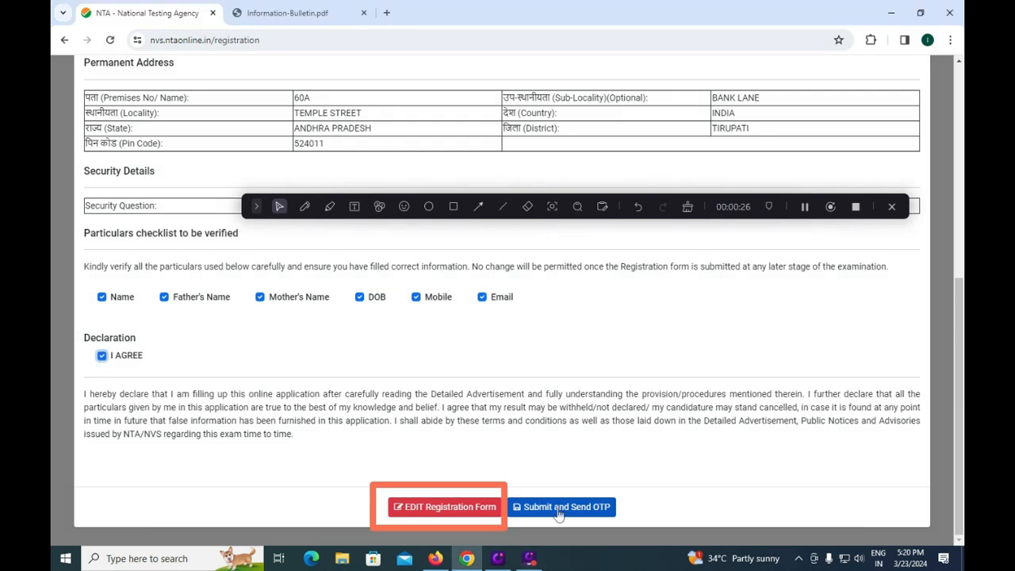
{"action": "left_click", "coordinate": [454, 208]}
{"action": "left_click_drag", "start_coordinate": [512, 486], "coordinate": [637, 527]}
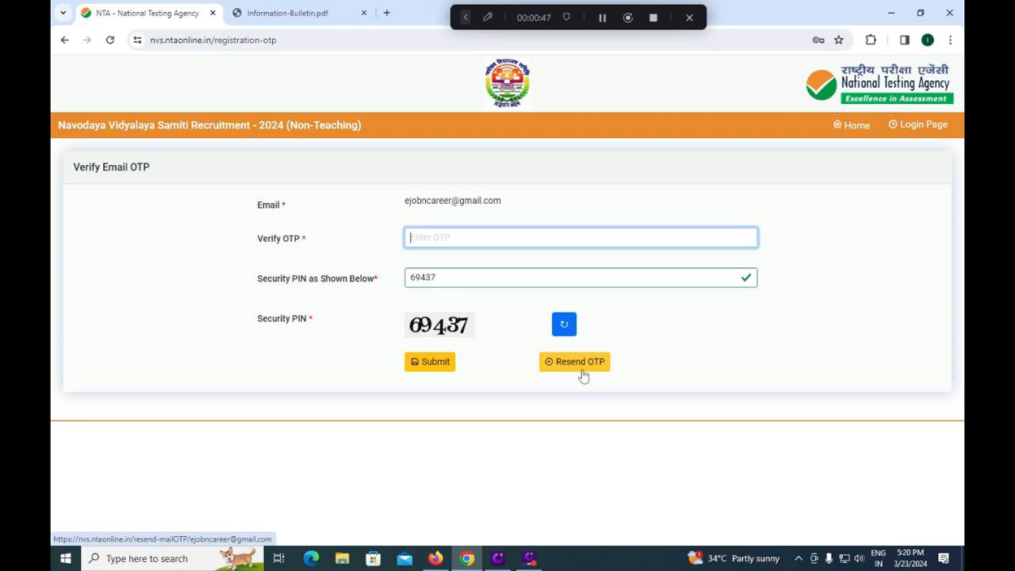
- Resend the email OTP, and enter the displayed security PIN in the registered candidate login form
{"action": "left_click", "coordinate": [582, 370]}
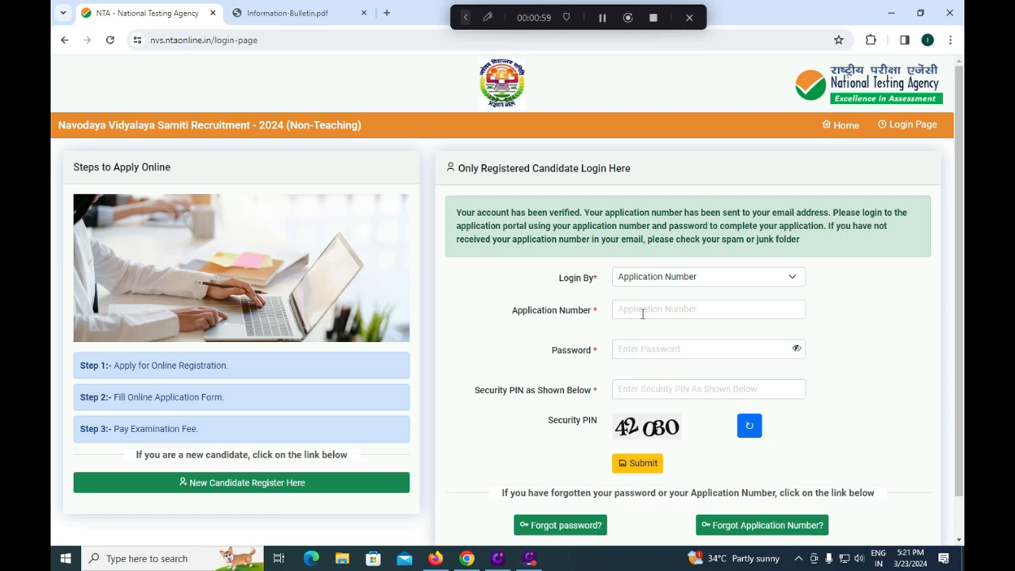
{"action": "left_click", "coordinate": [644, 310]}
{"action": "left_click", "coordinate": [636, 355]}
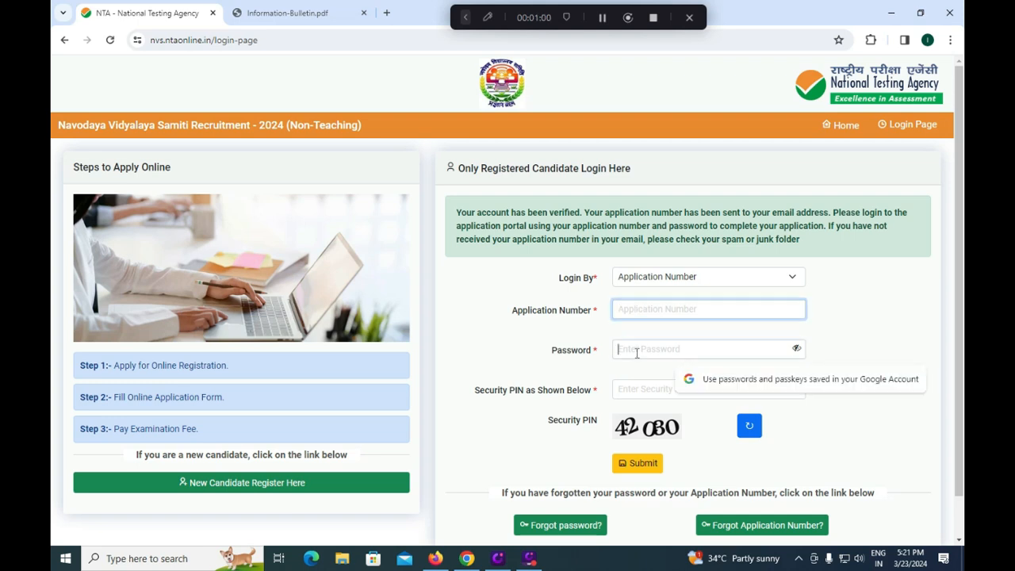
{"action": "left_click", "coordinate": [643, 395]}
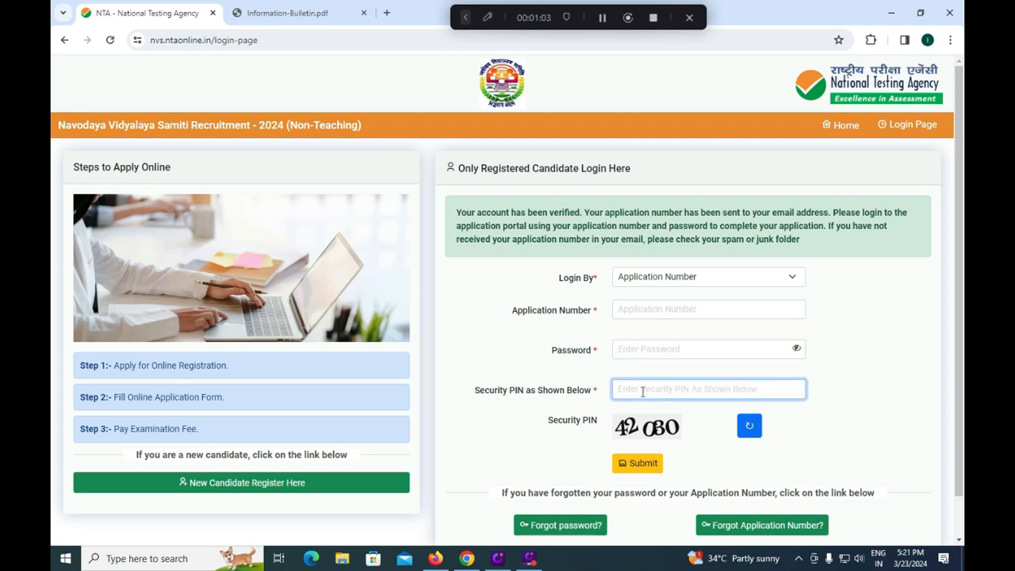
{"action": "type", "text": "42030"}
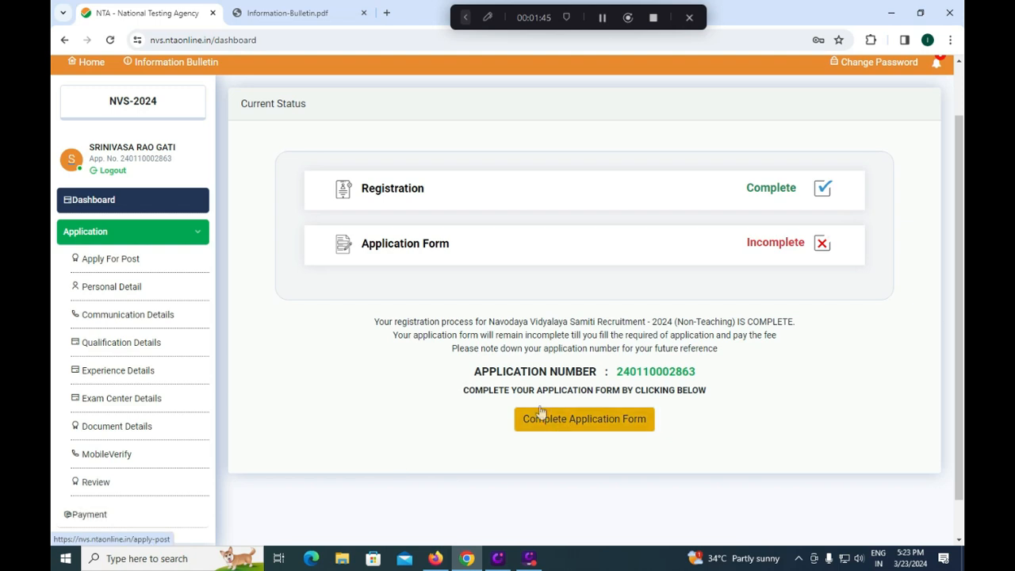
- Expand the annotation tools and draw a rectangle around Complete Application Form on the dashboard
{"action": "left_click", "coordinate": [466, 17]}
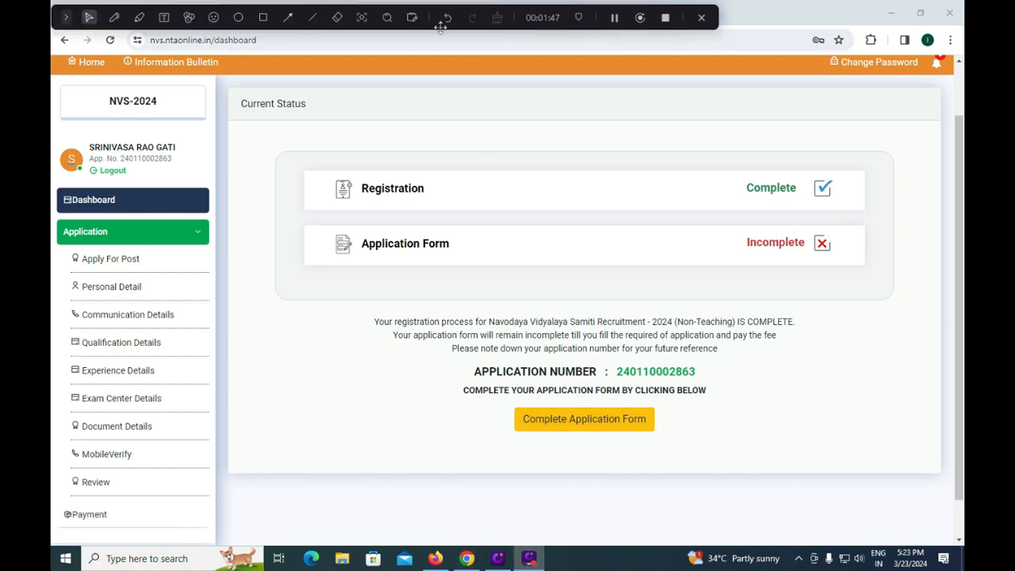
{"action": "left_click", "coordinate": [262, 16]}
{"action": "left_click_drag", "start_coordinate": [492, 398], "coordinate": [667, 445]}
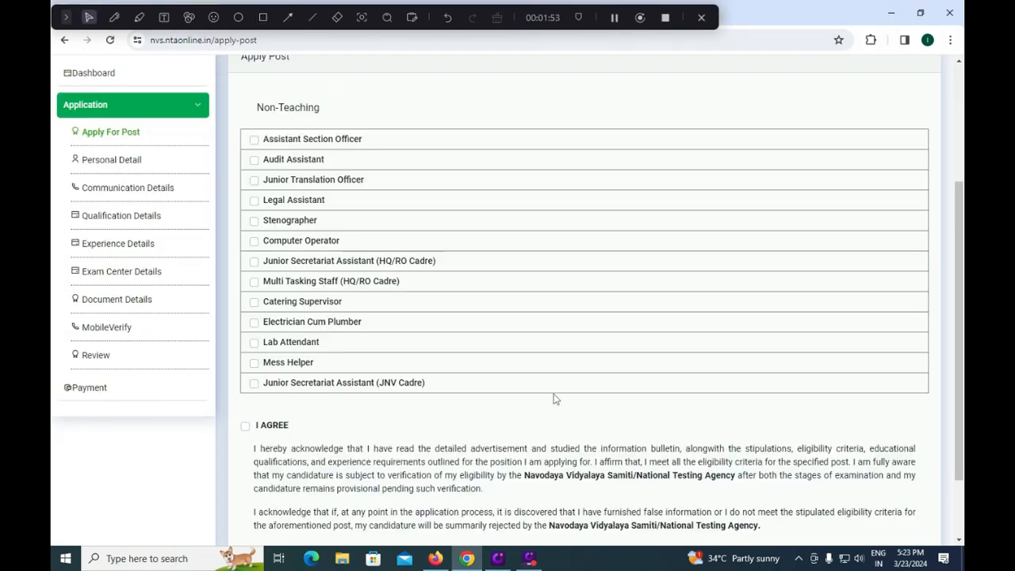
- Select the Mess Helper post in the Non-Teaching list of the Apply Post form
{"action": "scroll", "coordinate": [548, 402], "scroll_direction": "up", "scroll_amount": 1}
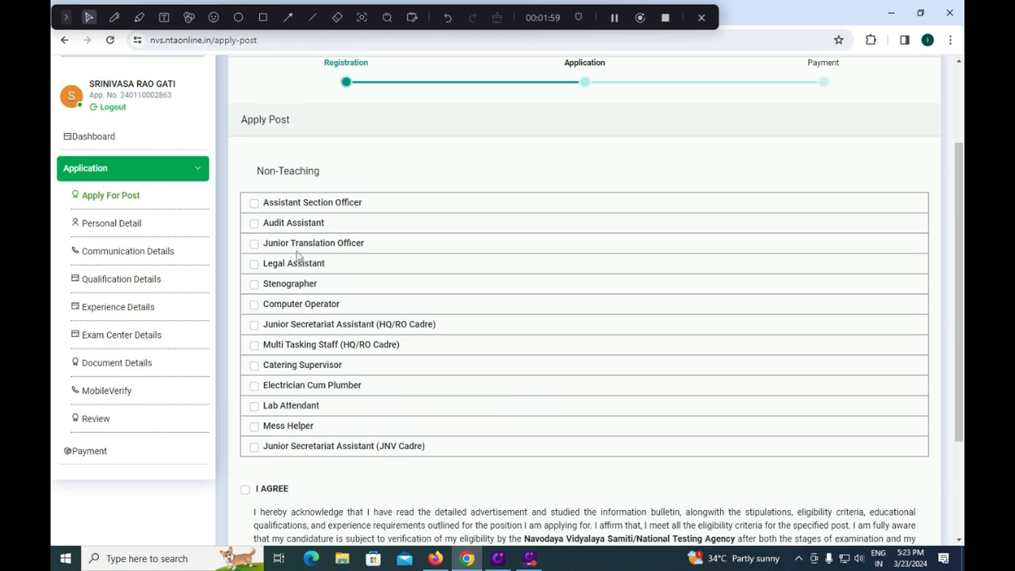
{"action": "left_click", "coordinate": [254, 426]}
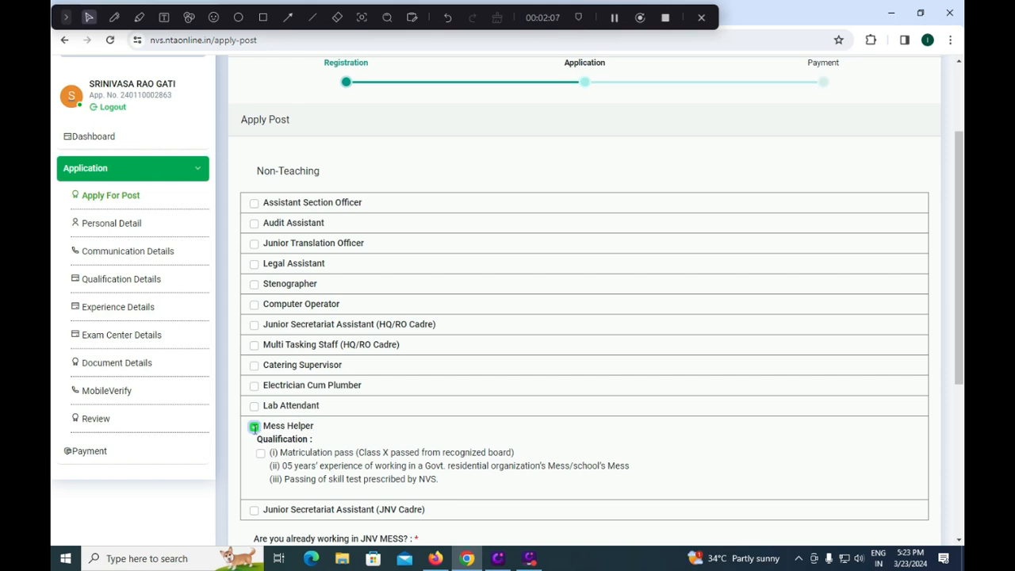
- Deselect Mess Helper and select the Junior Secretariat Assistant (JNV Cadre) and Multi Tasking Staff (HQ/RO Cadre) posts
{"action": "left_click", "coordinate": [254, 427]}
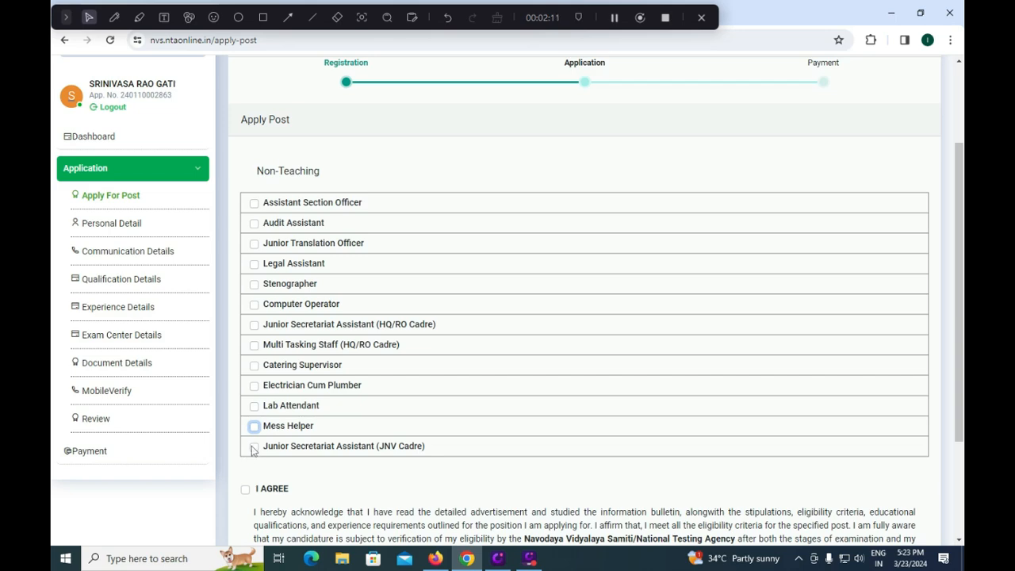
{"action": "left_click", "coordinate": [253, 448]}
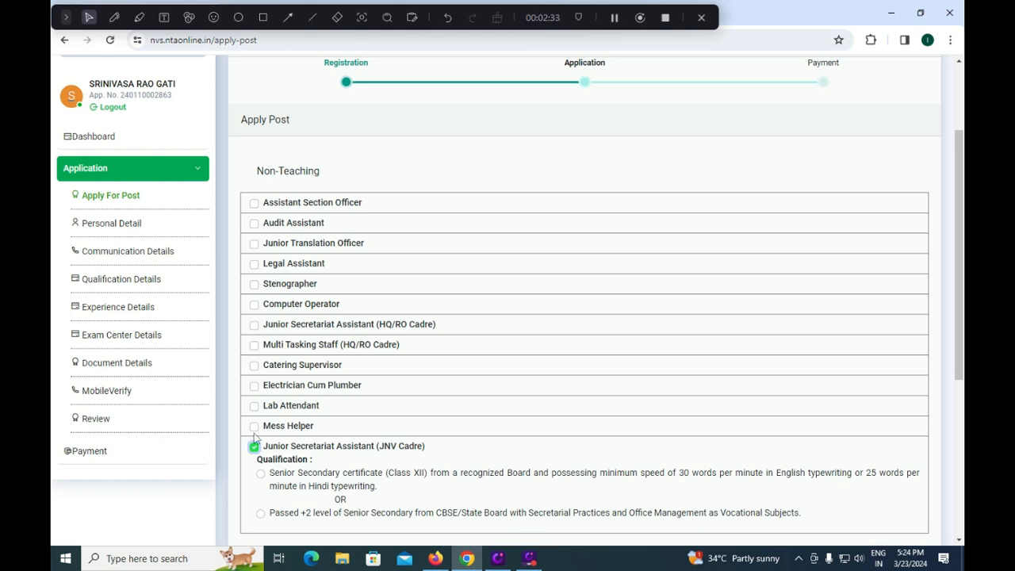
{"action": "scroll", "coordinate": [315, 473], "scroll_direction": "down", "scroll_amount": 1}
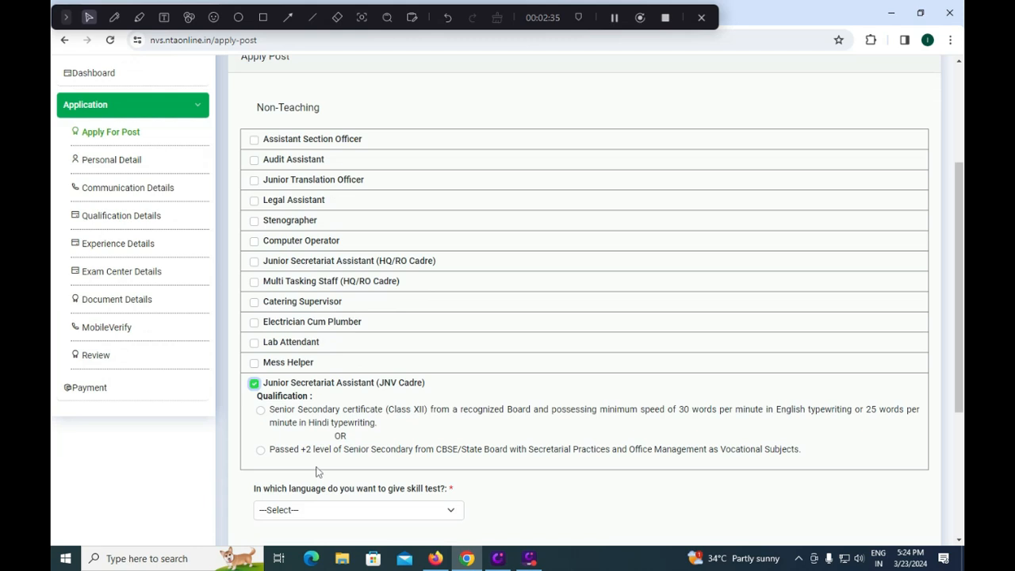
{"action": "left_click", "coordinate": [254, 282]}
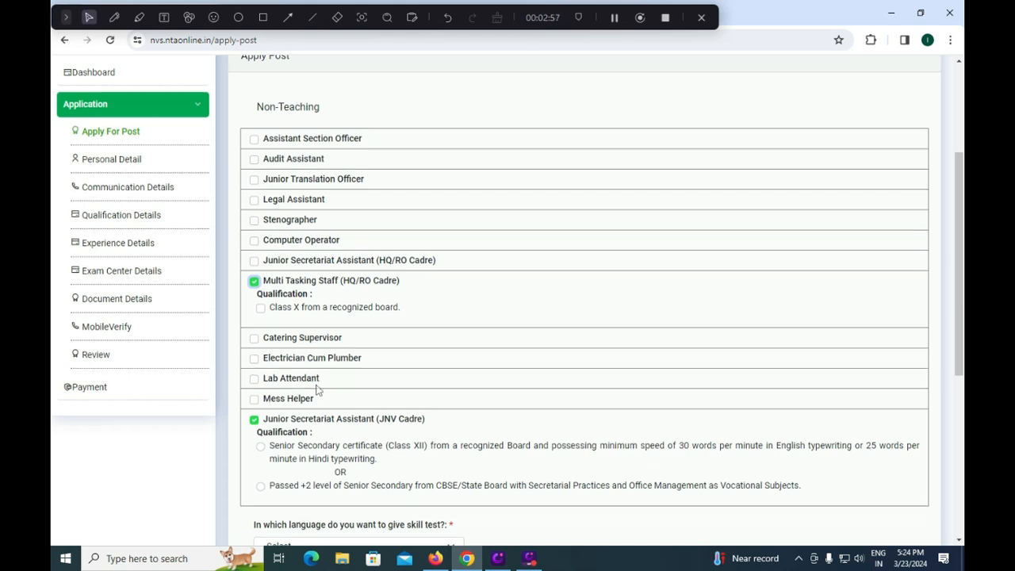
- Set the skill test language to English and answer No to working on contract/daily wage basis in NVS
{"action": "scroll", "coordinate": [314, 392], "scroll_direction": "down", "scroll_amount": 2}
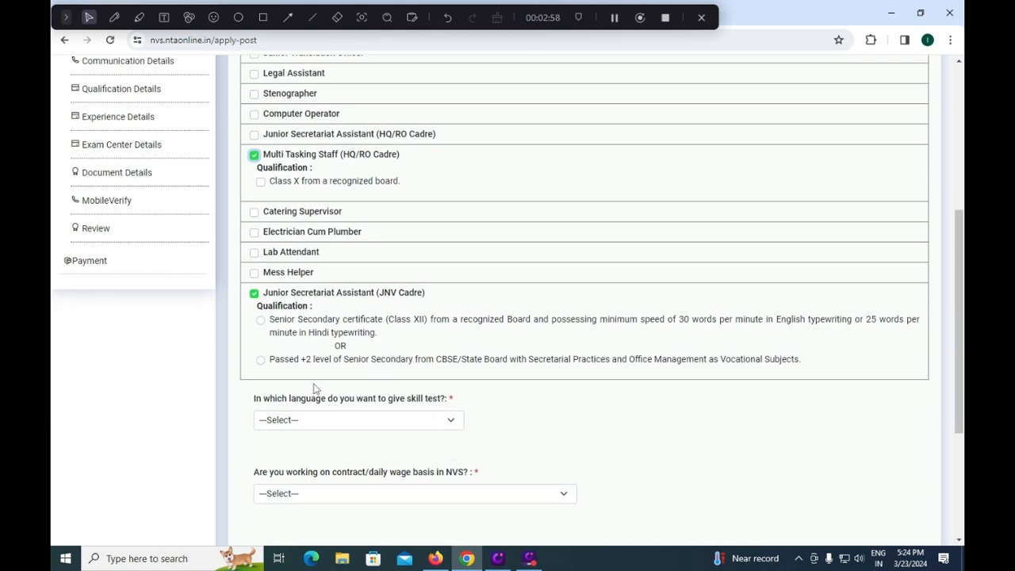
{"action": "left_click", "coordinate": [293, 422]}
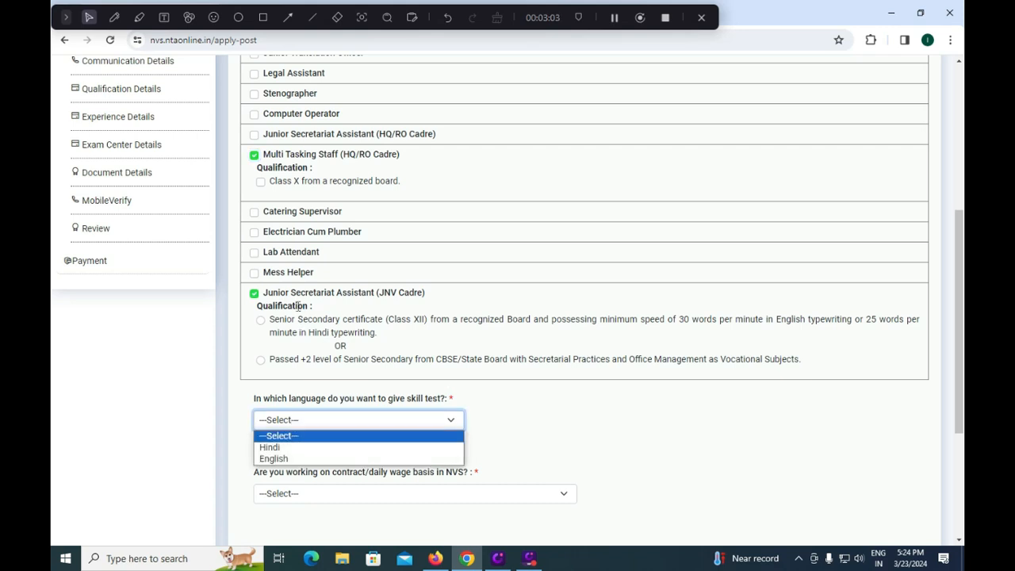
{"action": "left_click", "coordinate": [287, 460]}
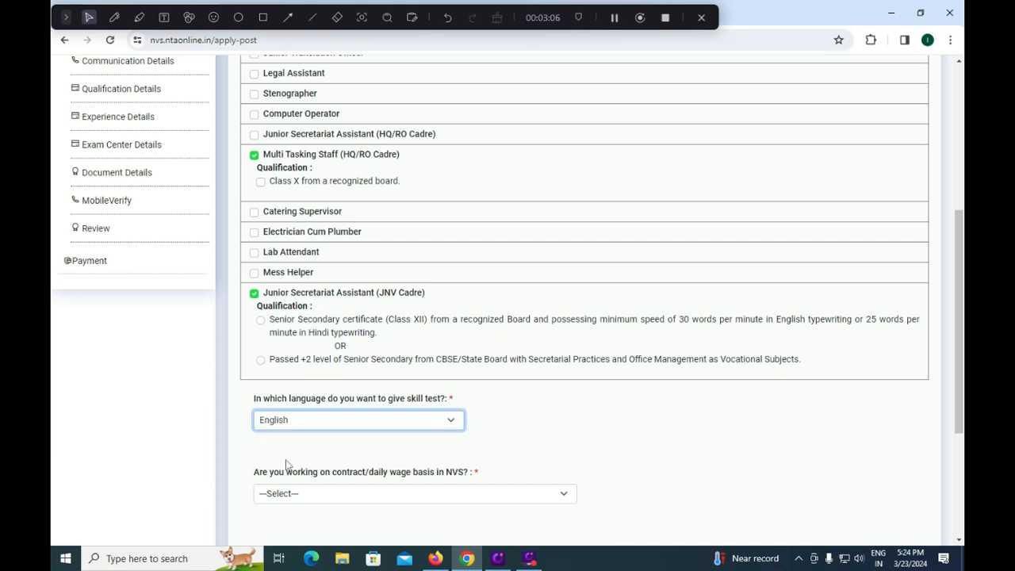
{"action": "left_click", "coordinate": [317, 492]}
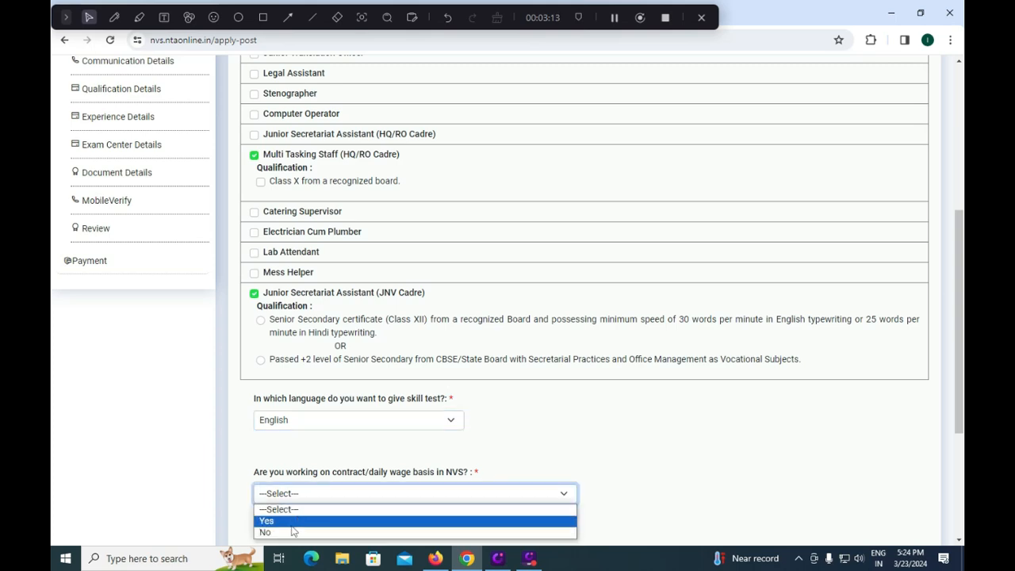
{"action": "left_click", "coordinate": [297, 530]}
- Accept the I AGREE declaration on the Apply Post form and try to save it
{"action": "scroll", "coordinate": [365, 497], "scroll_direction": "down", "scroll_amount": 2}
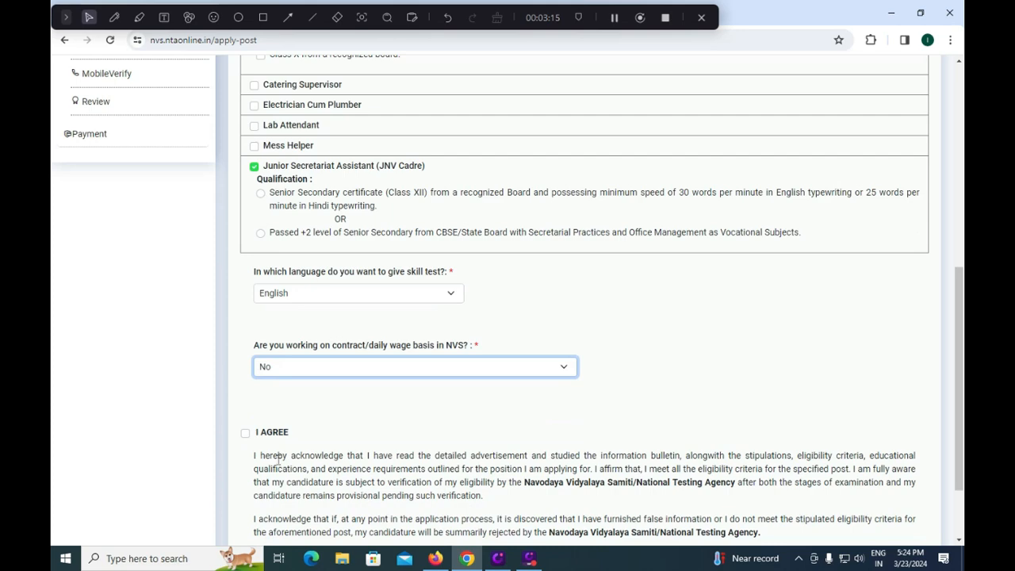
{"action": "left_click", "coordinate": [245, 433]}
{"action": "scroll", "coordinate": [440, 477], "scroll_direction": "down", "scroll_amount": 1}
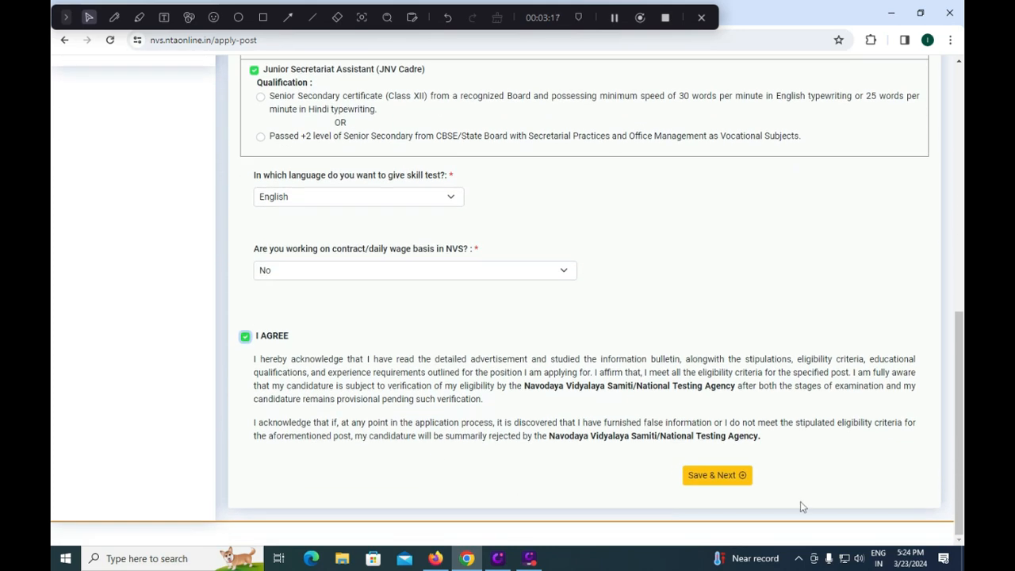
{"action": "left_click", "coordinate": [710, 475]}
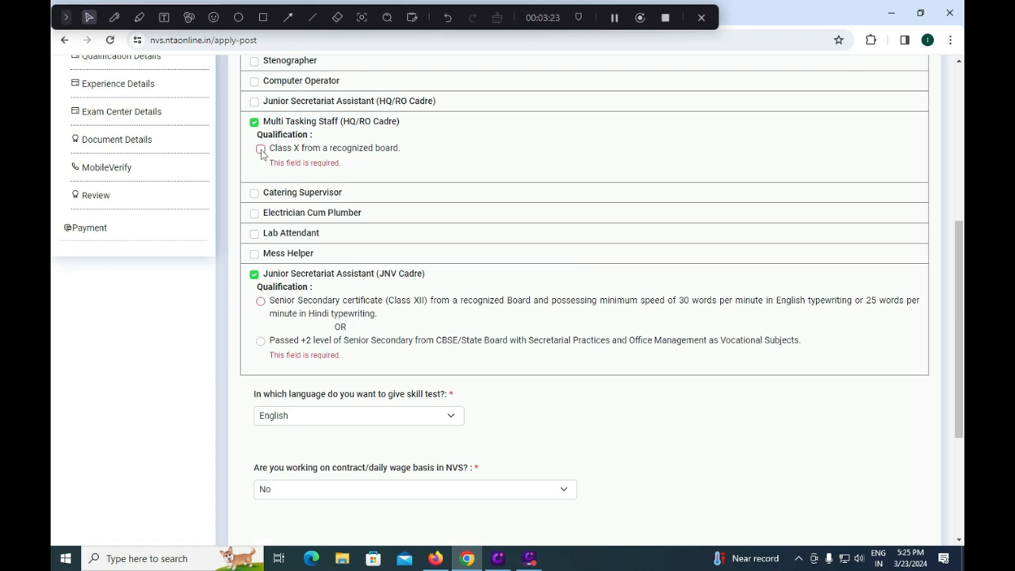
- Mark the Class X qualification for Multi Tasking Staff and the Senior Secondary certificate (Class XII) option for Junior Secretariat Assistant (JNV Cadre)
{"action": "left_click", "coordinate": [261, 150]}
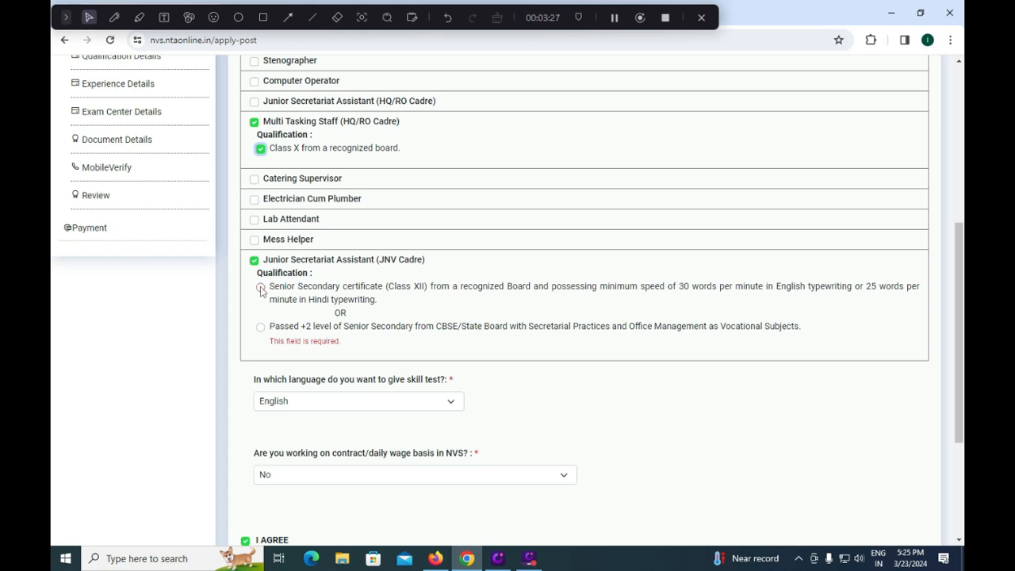
{"action": "left_click", "coordinate": [260, 288]}
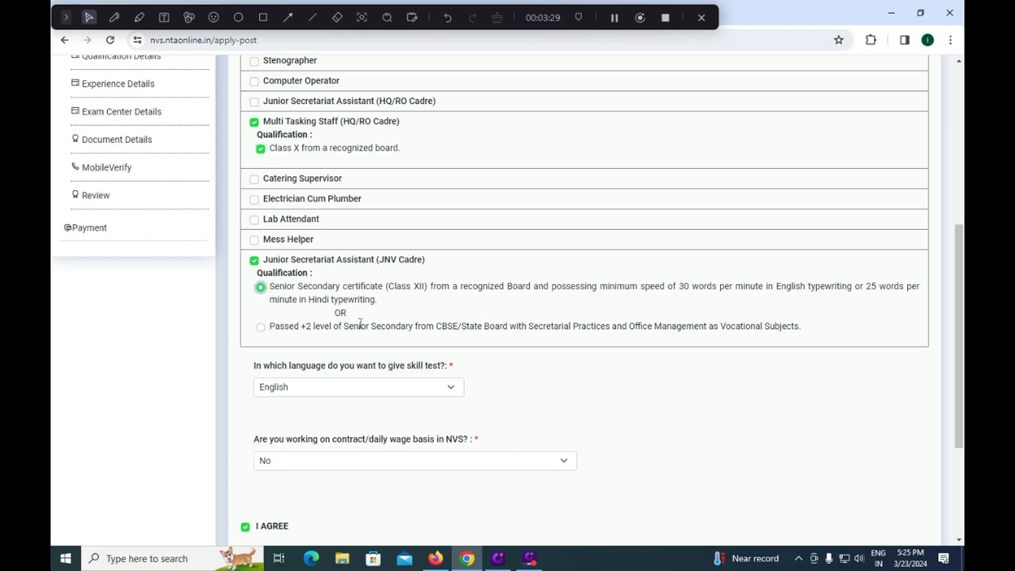
{"action": "scroll", "coordinate": [360, 324], "scroll_direction": "down", "scroll_amount": 3}
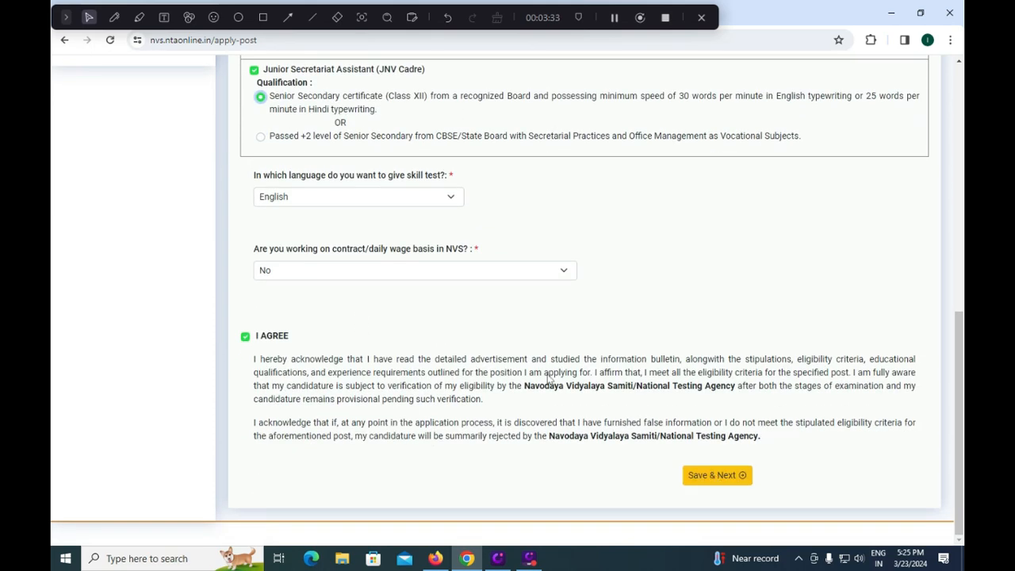
{"action": "scroll", "coordinate": [443, 353], "scroll_direction": "up", "scroll_amount": 4}
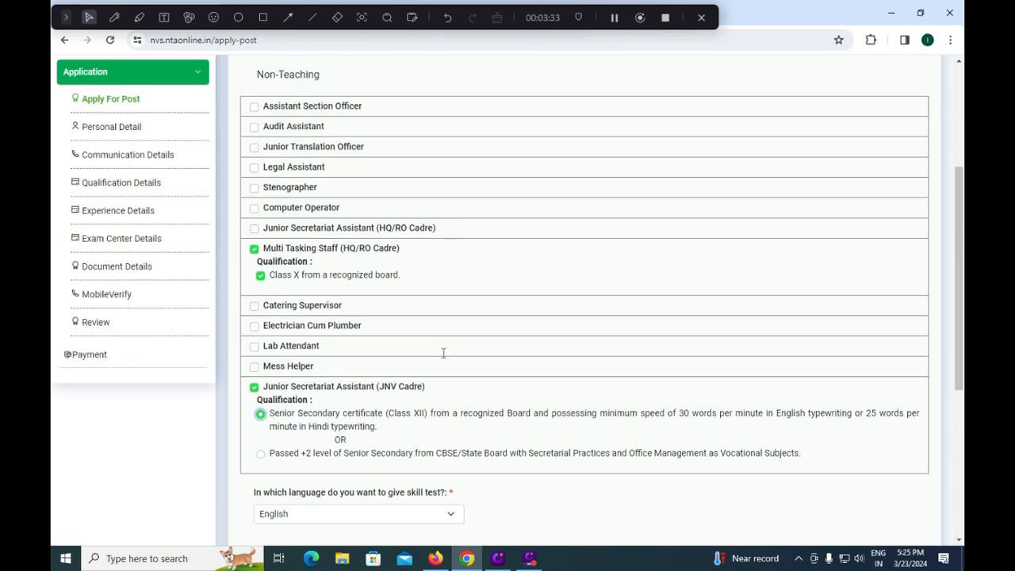
{"action": "left_click", "coordinate": [258, 190]}
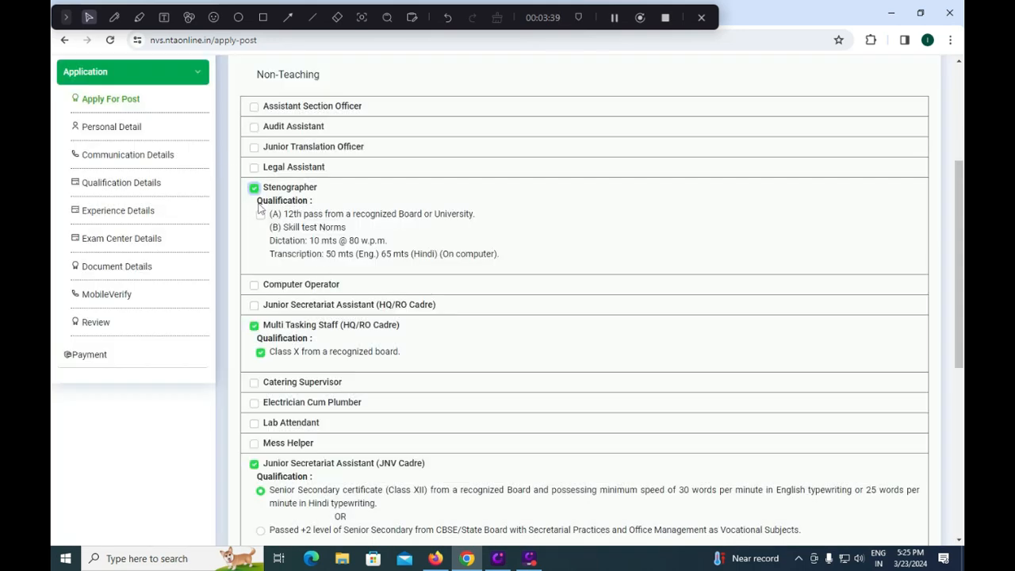
{"action": "left_click", "coordinate": [256, 190]}
- Save the Apply Post form and continue to the personal details
{"action": "scroll", "coordinate": [559, 333], "scroll_direction": "down", "scroll_amount": 4}
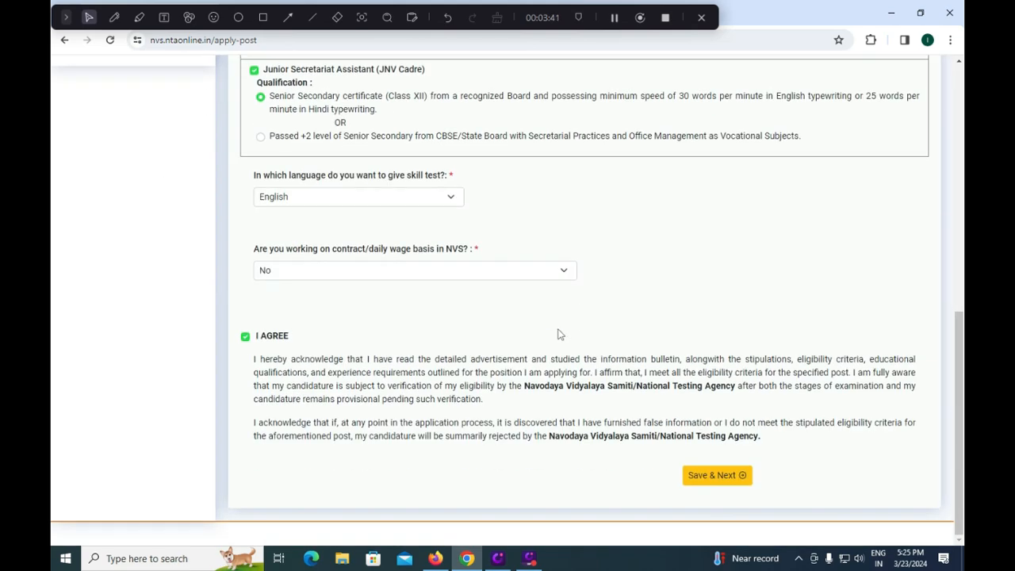
{"action": "left_click", "coordinate": [709, 480]}
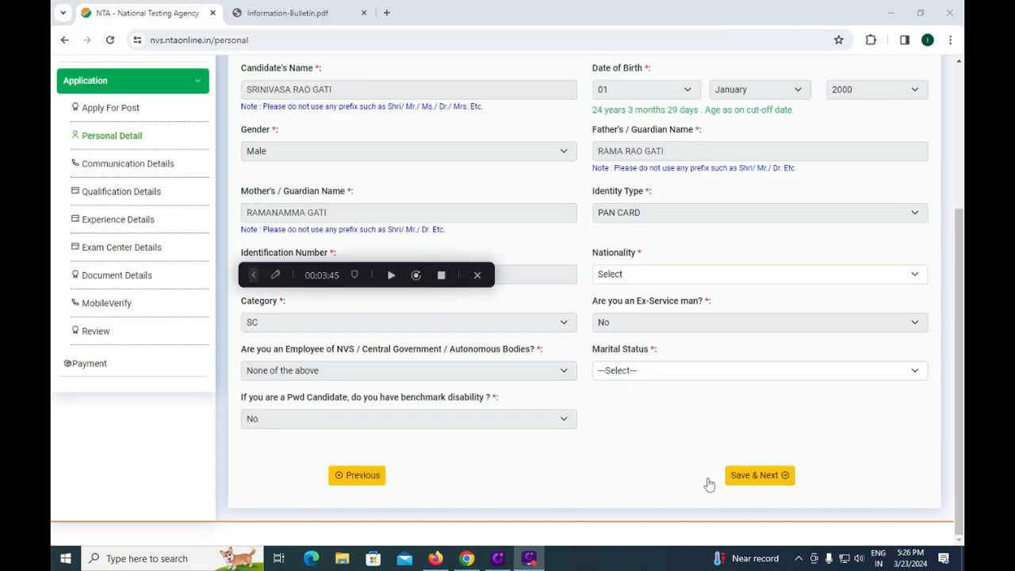
- Set the nationality to INDIAN and the marital status to UnMarried, and save the personal details
{"action": "left_click", "coordinate": [644, 276]}
{"action": "left_click", "coordinate": [631, 297]}
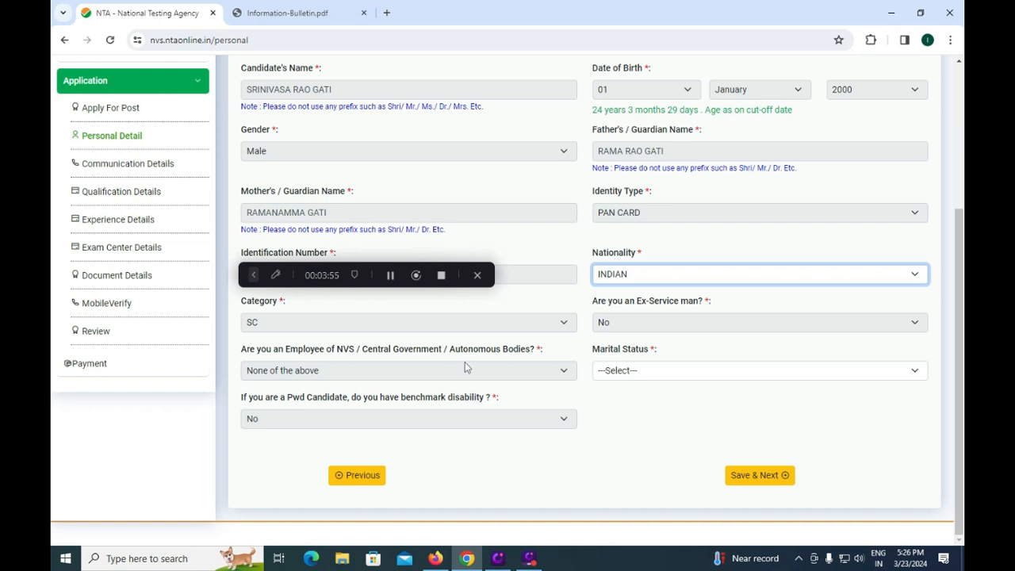
{"action": "left_click", "coordinate": [628, 374]}
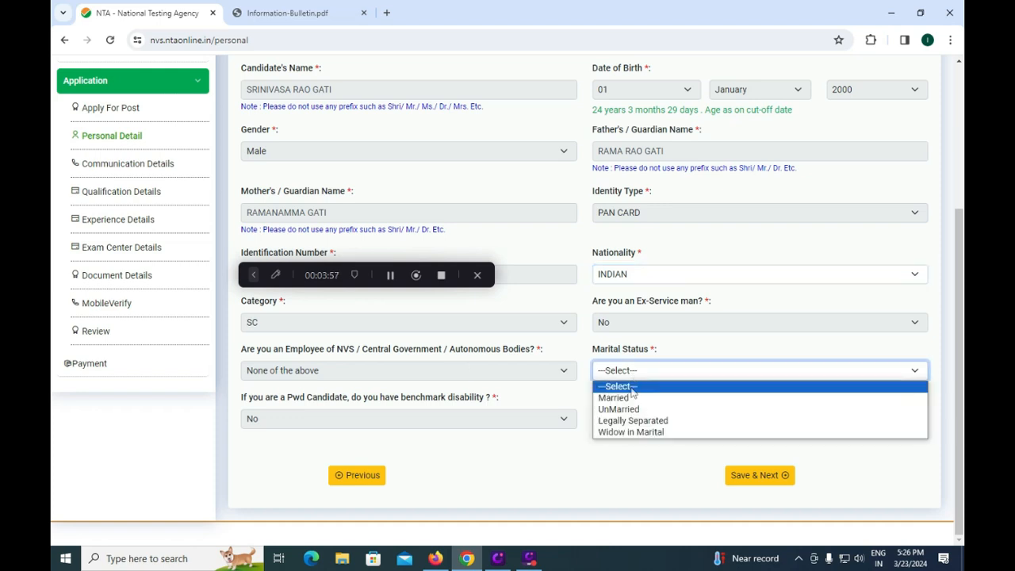
{"action": "left_click", "coordinate": [635, 410]}
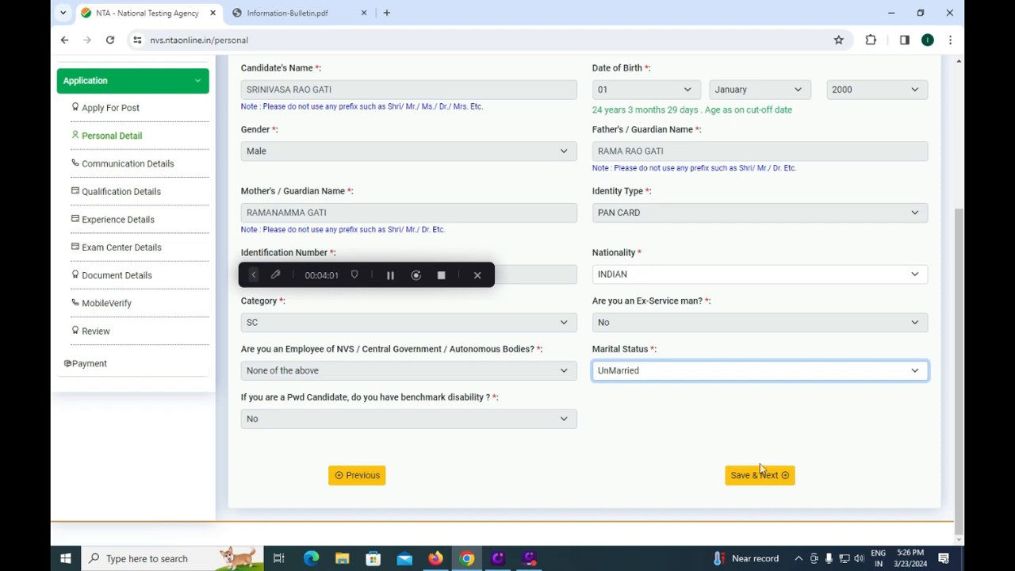
{"action": "left_click", "coordinate": [760, 468]}
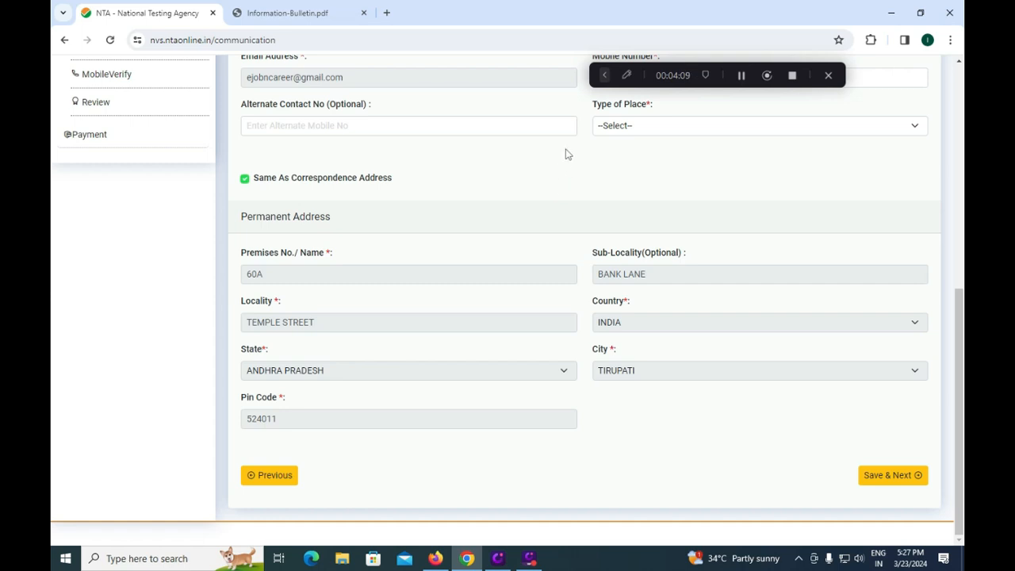
- Set the type of place to URBAN and save the communication details
{"action": "left_click", "coordinate": [631, 128]}
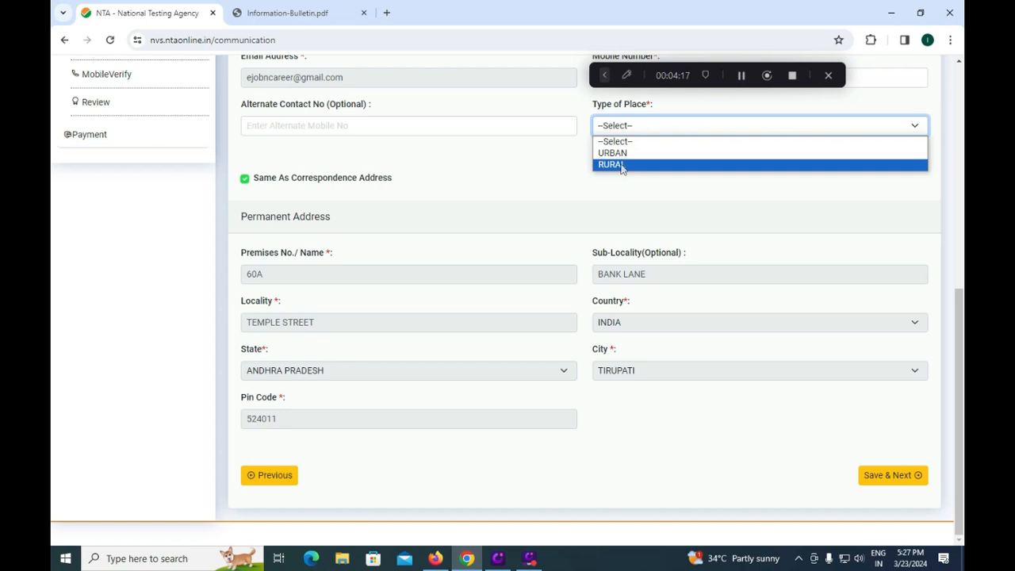
{"action": "left_click", "coordinate": [626, 154]}
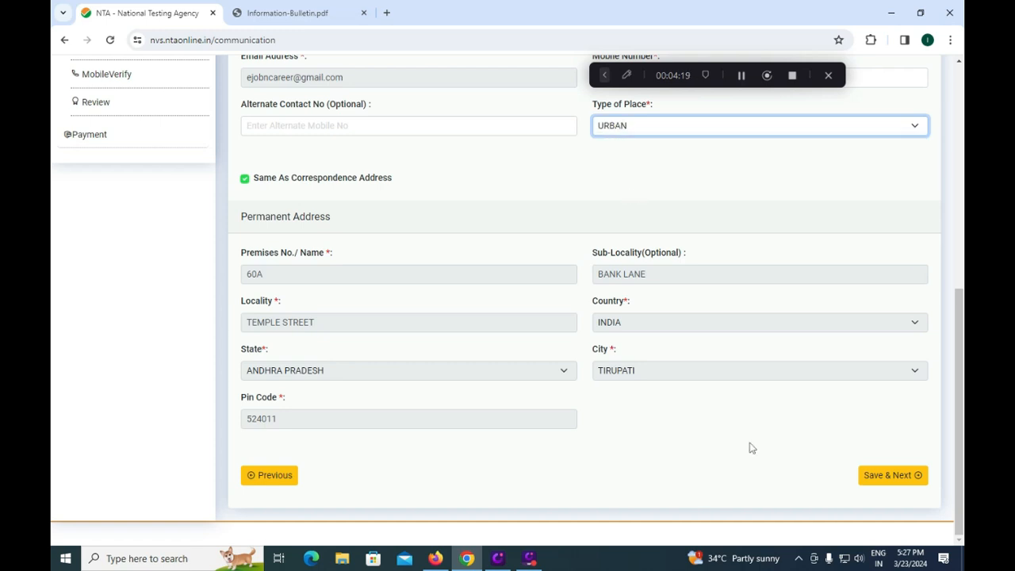
{"action": "left_click", "coordinate": [890, 478]}
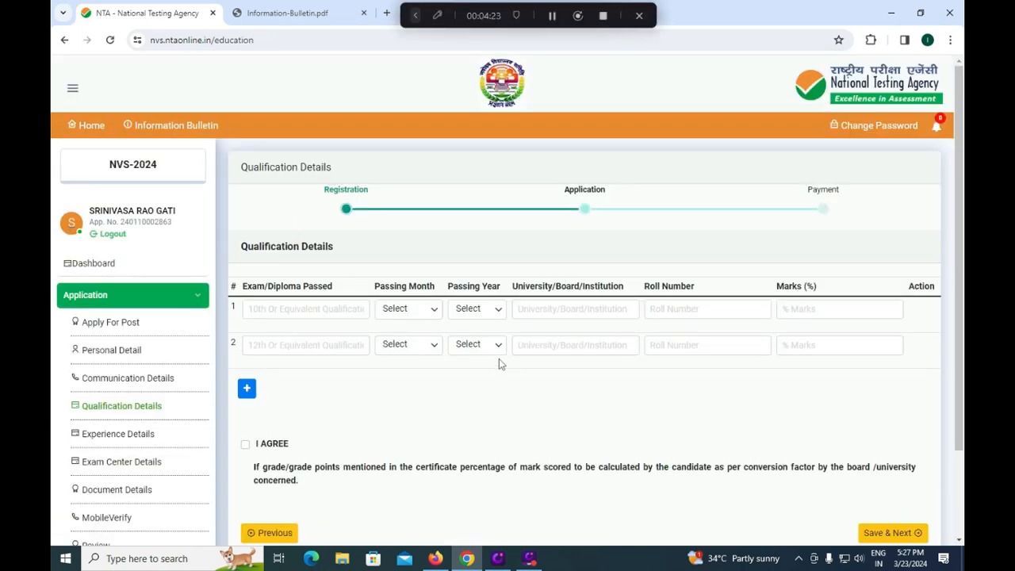
- Enter 10TH as the first exam passed in Qualification Details, with passing month January and year 2015
{"action": "left_click", "coordinate": [328, 311]}
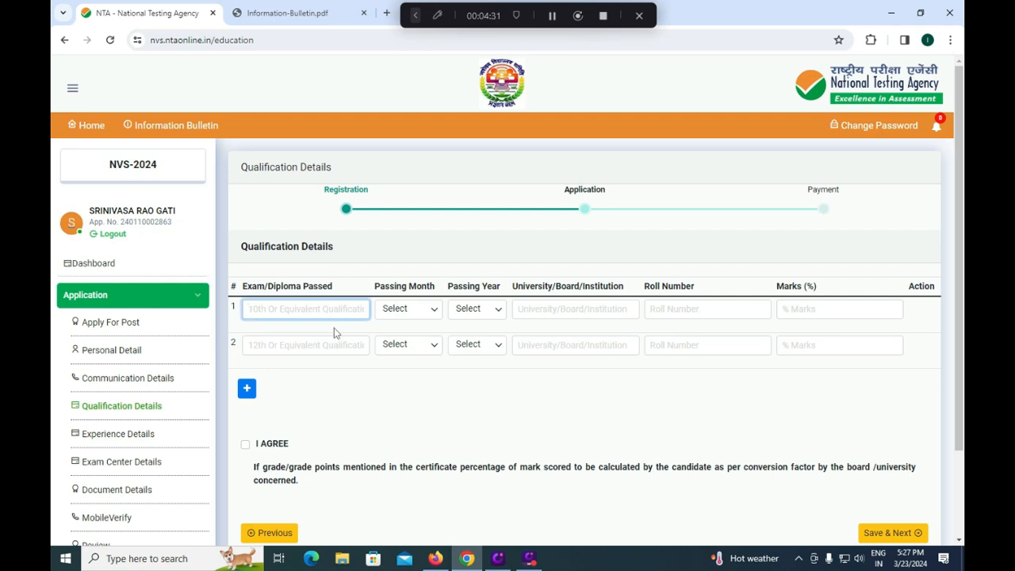
{"action": "type", "text": "10TH"}
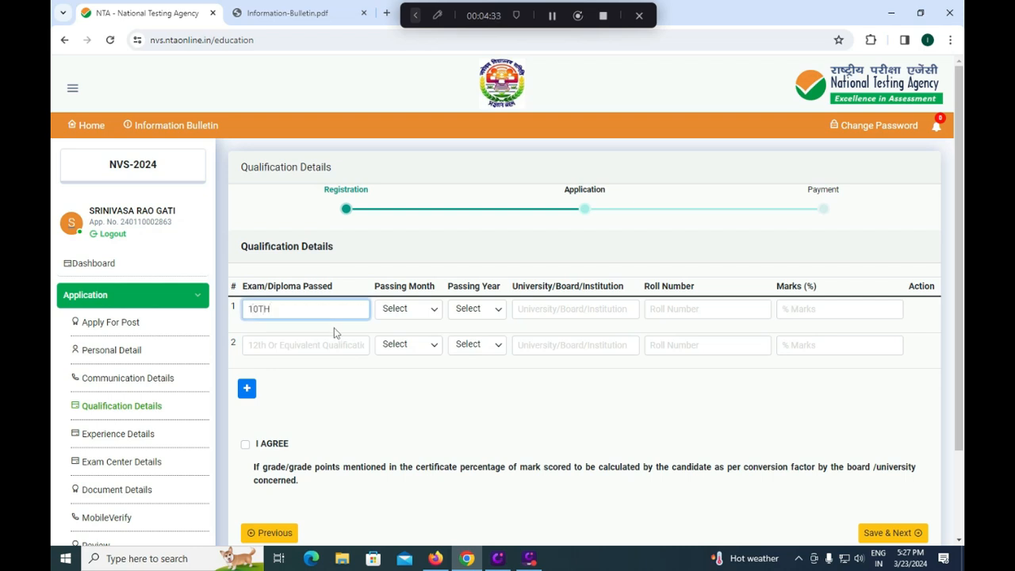
{"action": "left_click", "coordinate": [405, 310]}
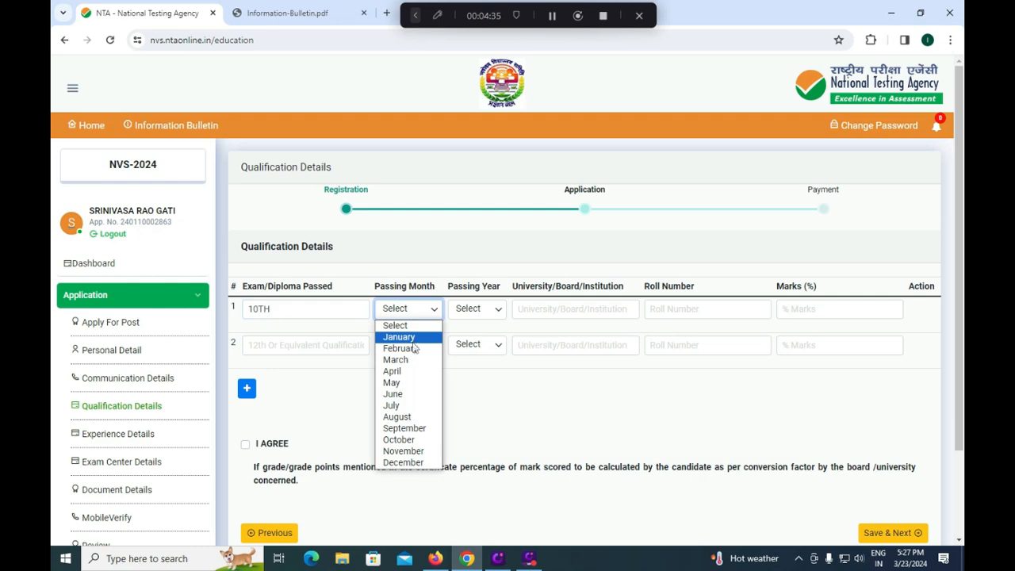
{"action": "left_click", "coordinate": [409, 339]}
{"action": "left_click", "coordinate": [476, 309]}
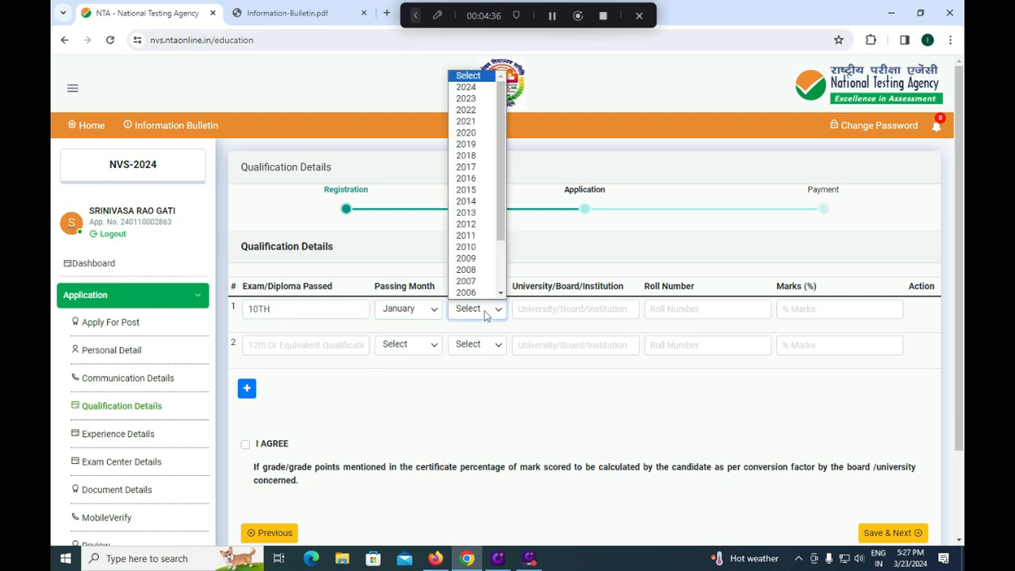
{"action": "left_click", "coordinate": [472, 190]}
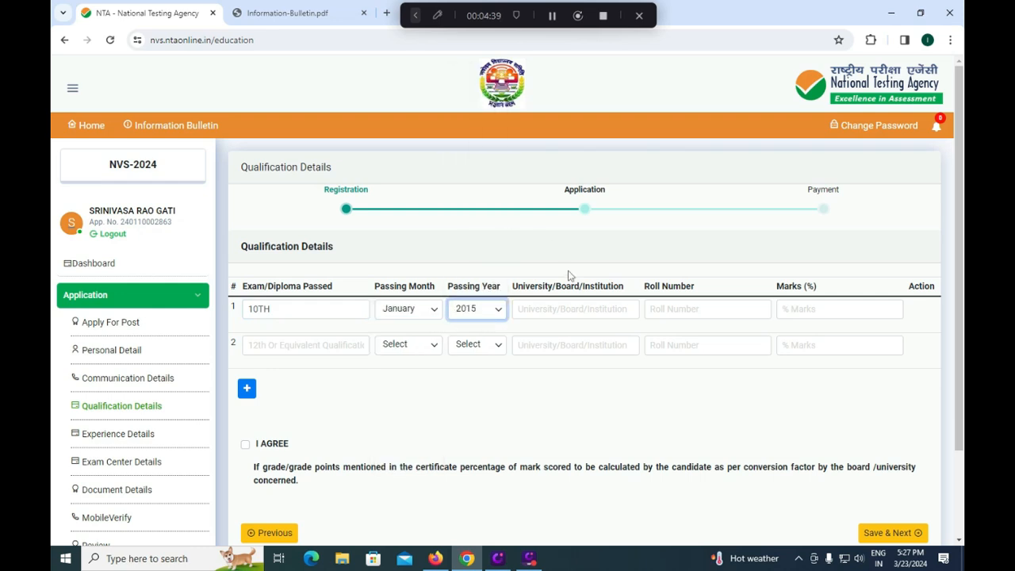
- Complete the 10TH row with the board CBSE, the candidate's roll number and marks of 80.00 percent
{"action": "left_click", "coordinate": [560, 313]}
{"action": "type", "text": "CBSE"}
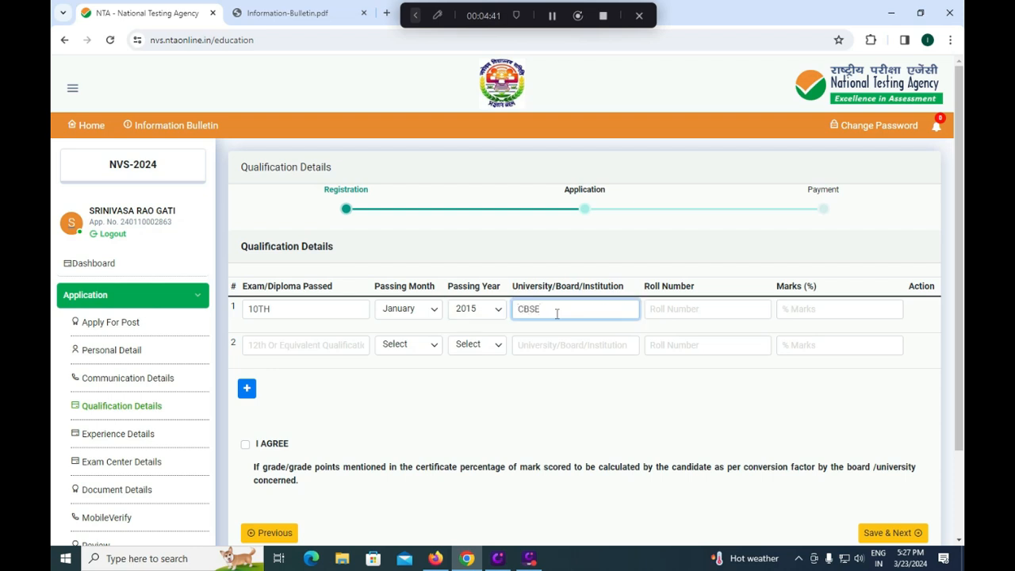
{"action": "left_click", "coordinate": [706, 308]}
{"action": "type", "text": "13456"}
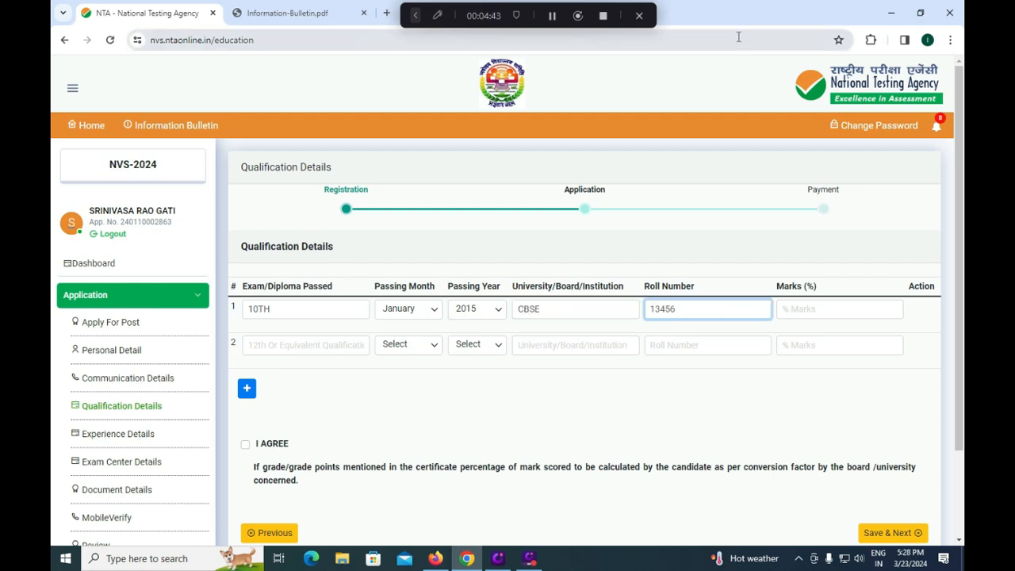
{"action": "left_click", "coordinate": [829, 311]}
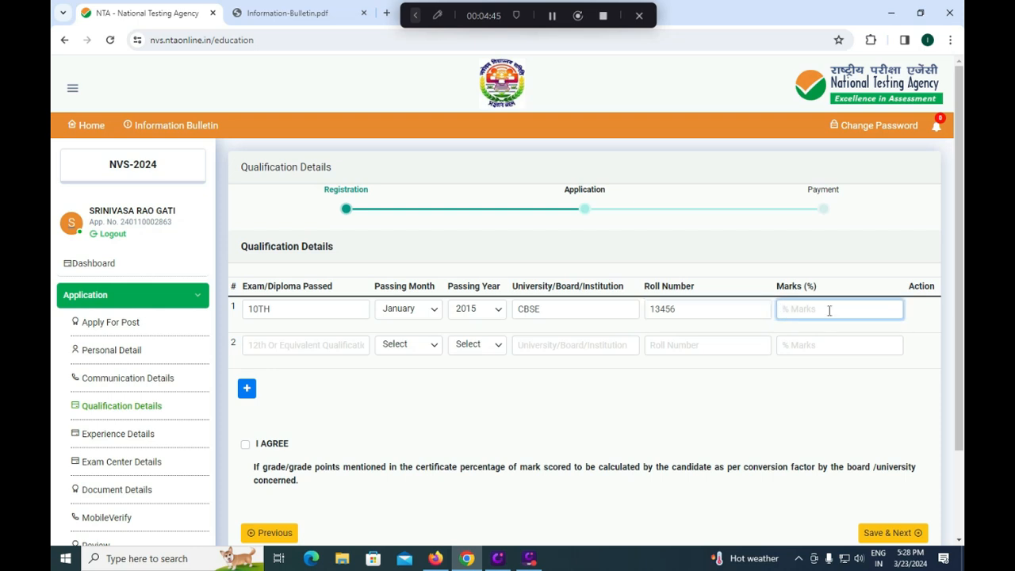
{"action": "type", "text": "80.00"}
- Enter INTERMEDIATE as the second exam passed in Qualification Details, with passing month January and year 2018
{"action": "left_click", "coordinate": [299, 344]}
{"action": "type", "text": "INT"}
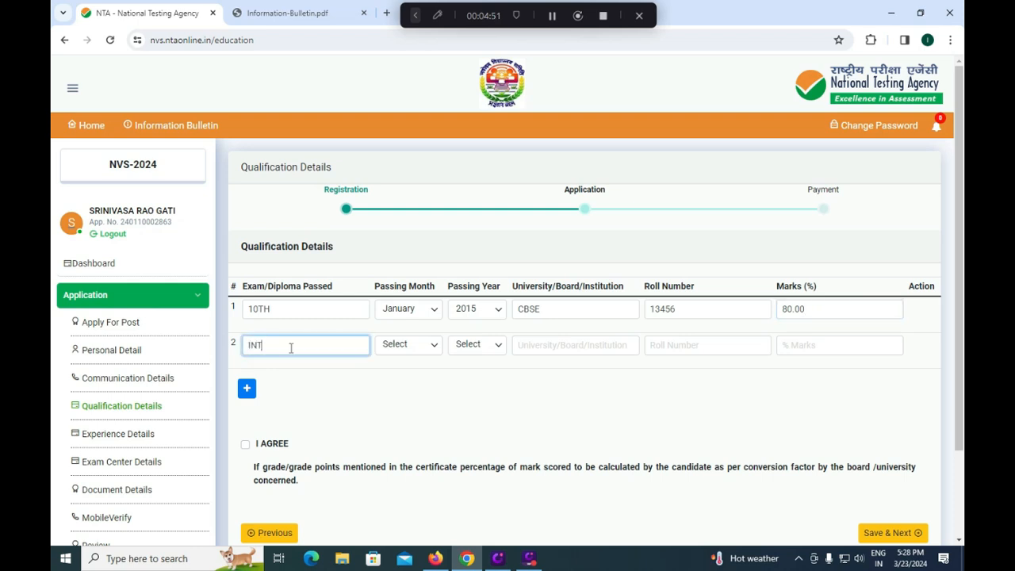
{"action": "type", "text": "ERMEDIATE"}
{"action": "left_click", "coordinate": [426, 347]}
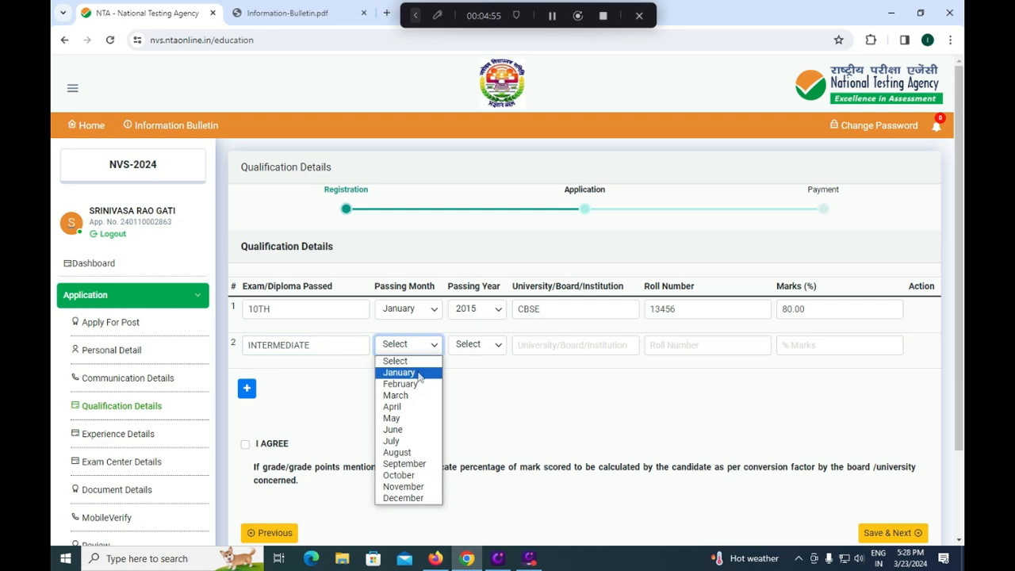
{"action": "left_click", "coordinate": [396, 370]}
{"action": "left_click", "coordinate": [472, 349]}
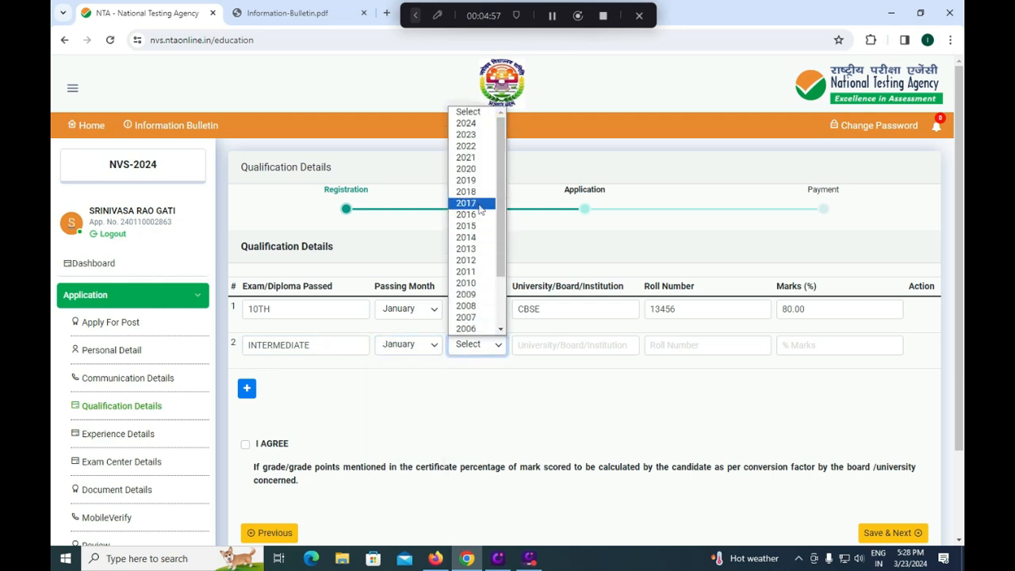
{"action": "left_click", "coordinate": [474, 199]}
- Fill in the board APBIE and the candidate's roll number in the INTERMEDIATE row
{"action": "left_click", "coordinate": [544, 345]}
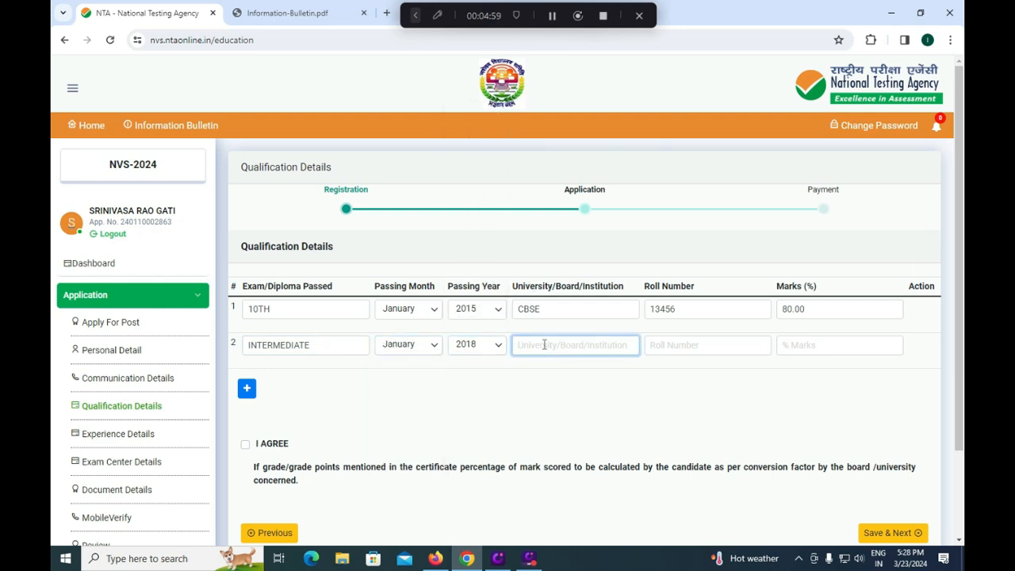
{"action": "type", "text": "AP"}
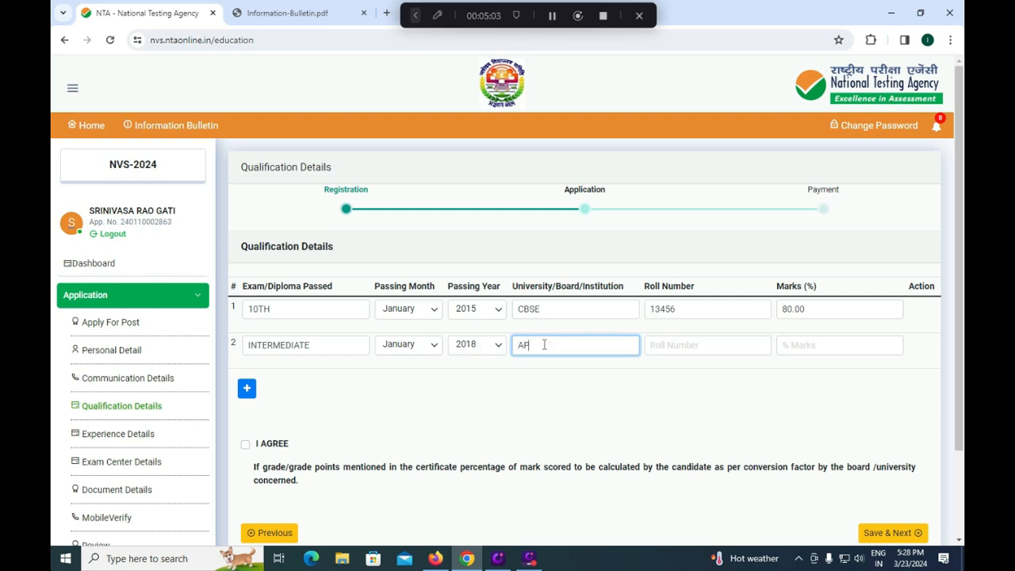
{"action": "type", "text": "BIE"}
{"action": "left_click", "coordinate": [679, 353]}
{"action": "type", "text": "12351"}
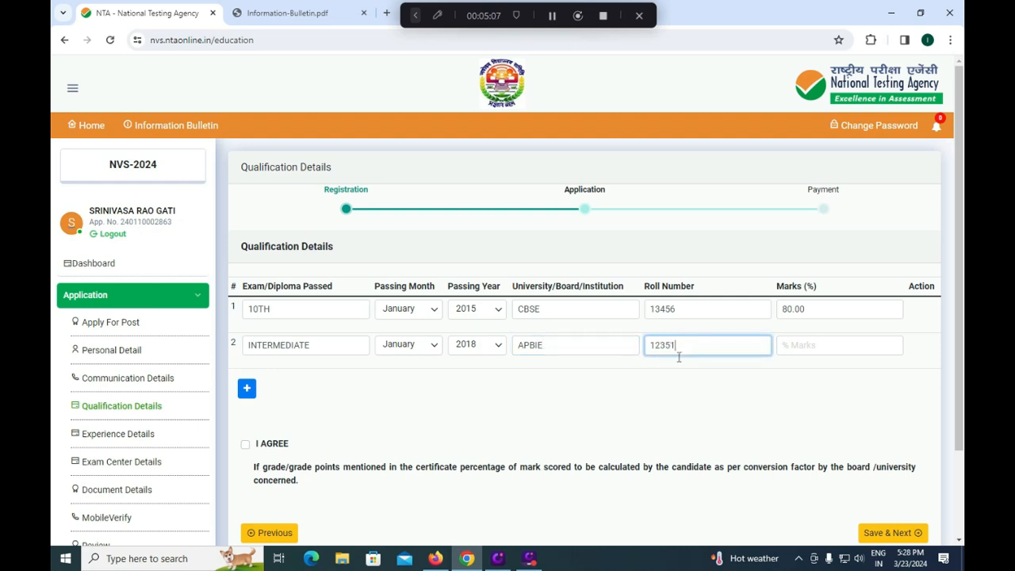
- Set the INTERMEDIATE marks to 75.15 percent, agree to the percentage-conversion declaration and save the qualification details
{"action": "left_click", "coordinate": [825, 351]}
{"action": "type", "text": "75"}
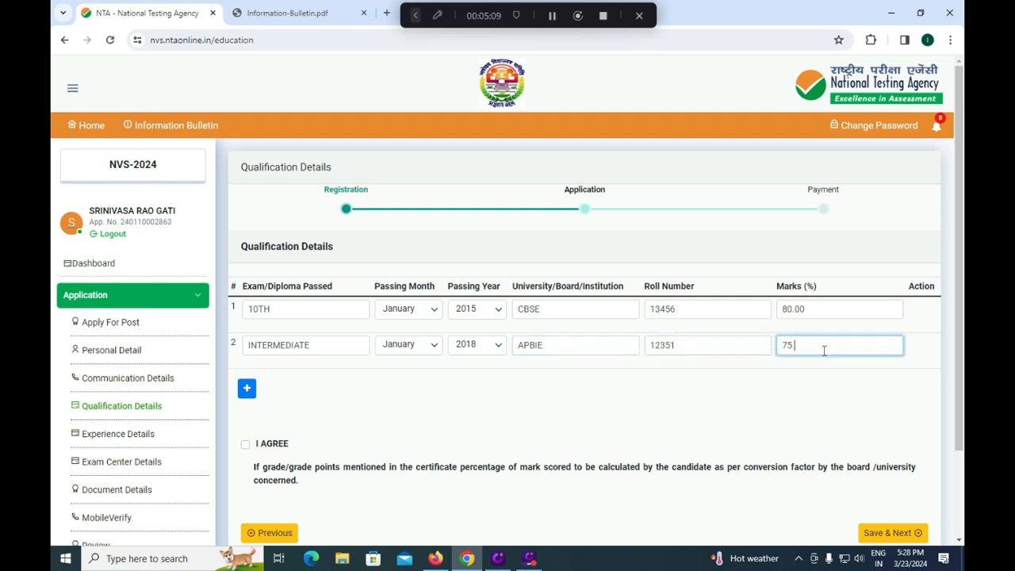
{"action": "type", "text": ".31"}
{"action": "key", "text": "BackSpace"}
{"action": "type", "text": "15"}
{"action": "left_click", "coordinate": [245, 445]}
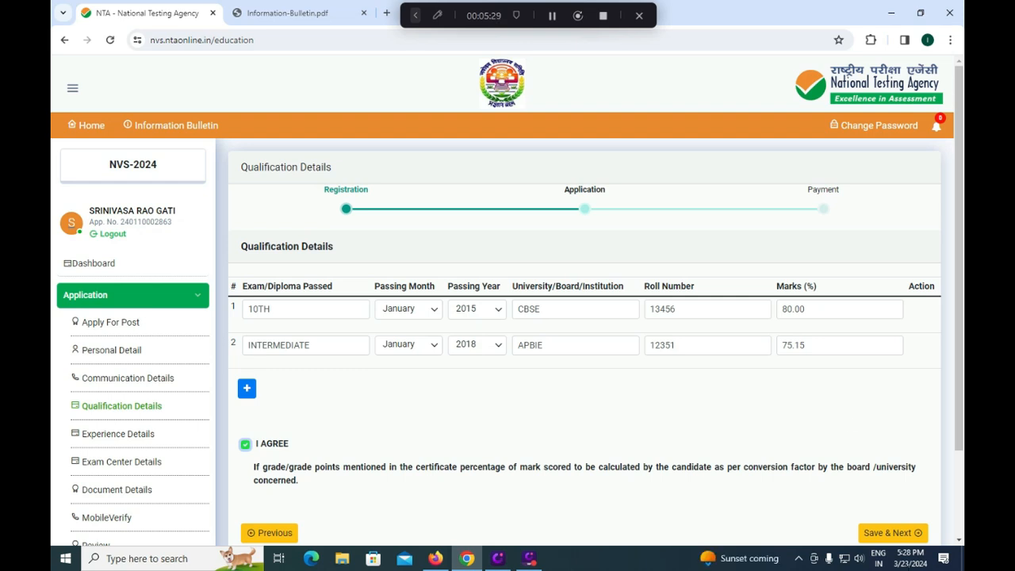
{"action": "left_click", "coordinate": [893, 533]}
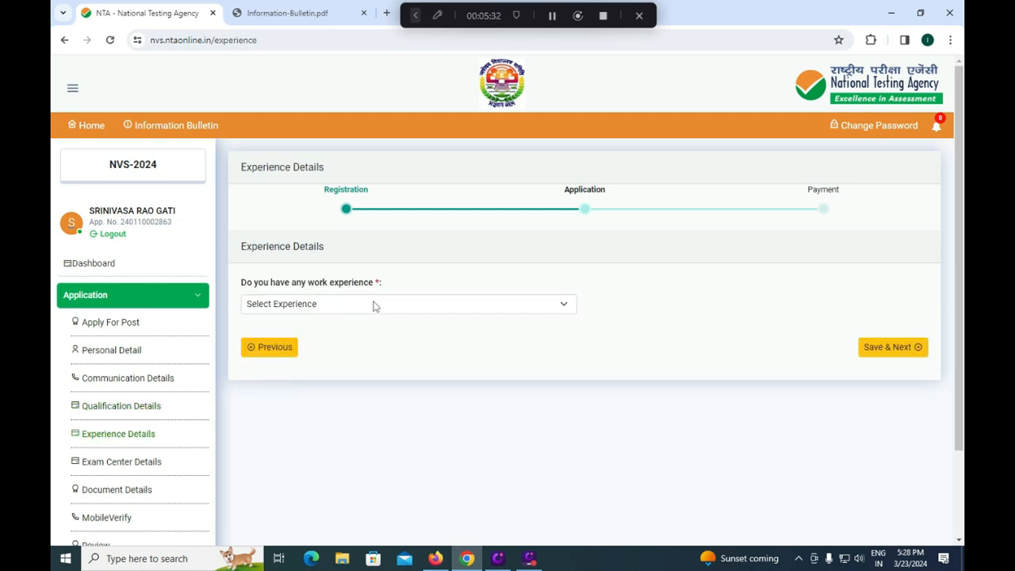
- Answer No to having any work experience and save the experience details
{"action": "left_click", "coordinate": [375, 305]}
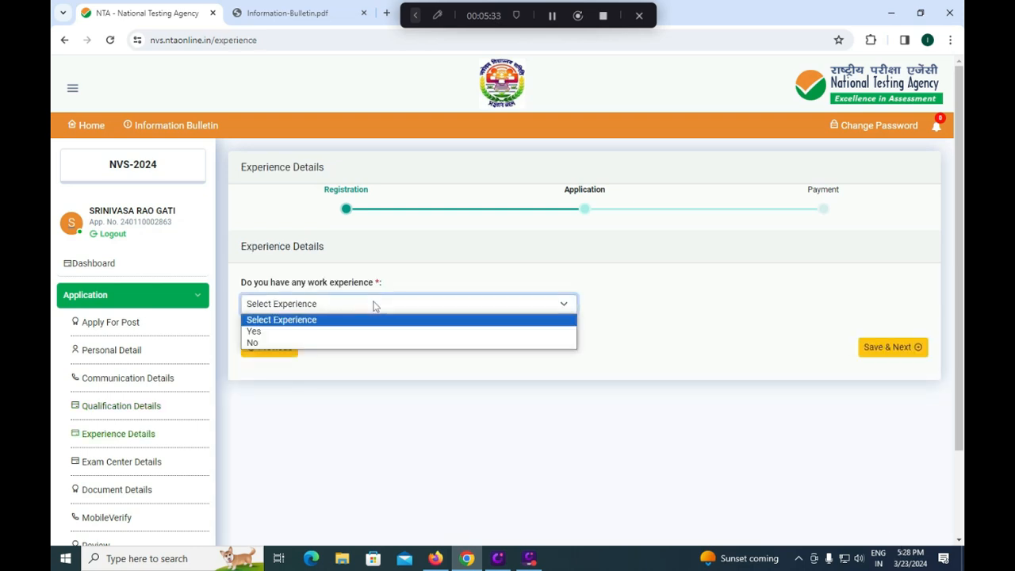
{"action": "left_click", "coordinate": [334, 346]}
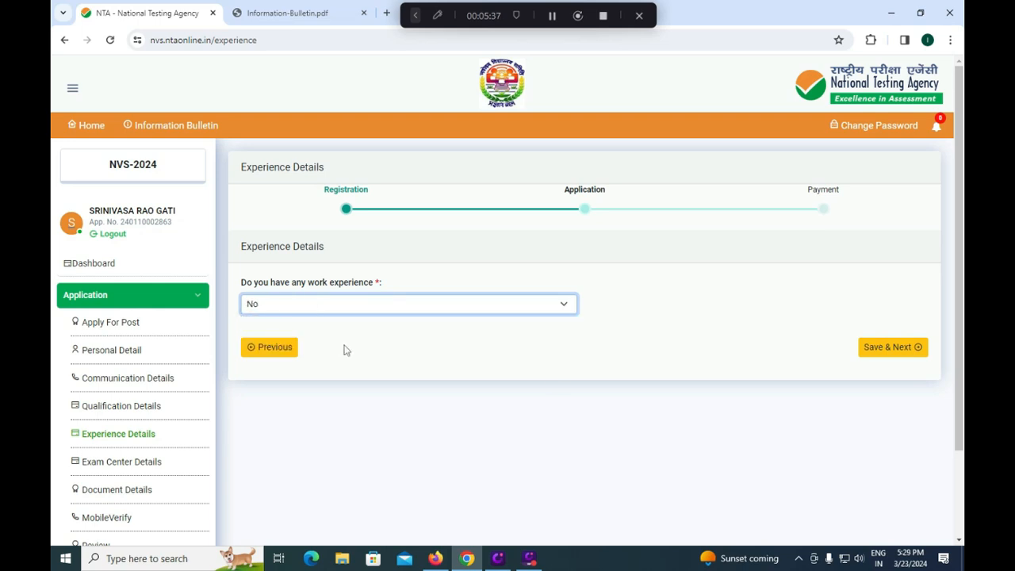
{"action": "left_click", "coordinate": [873, 353]}
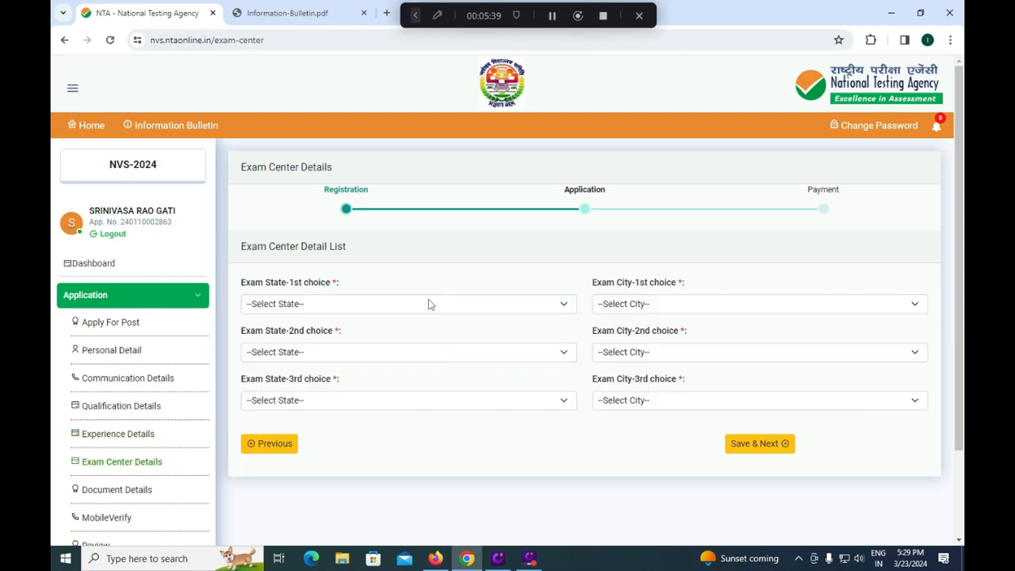
- Choose ANDHRA PRADESH as the first-choice exam state and NELLORE as the first-choice exam city
{"action": "left_click", "coordinate": [376, 303]}
{"action": "left_click", "coordinate": [367, 350]}
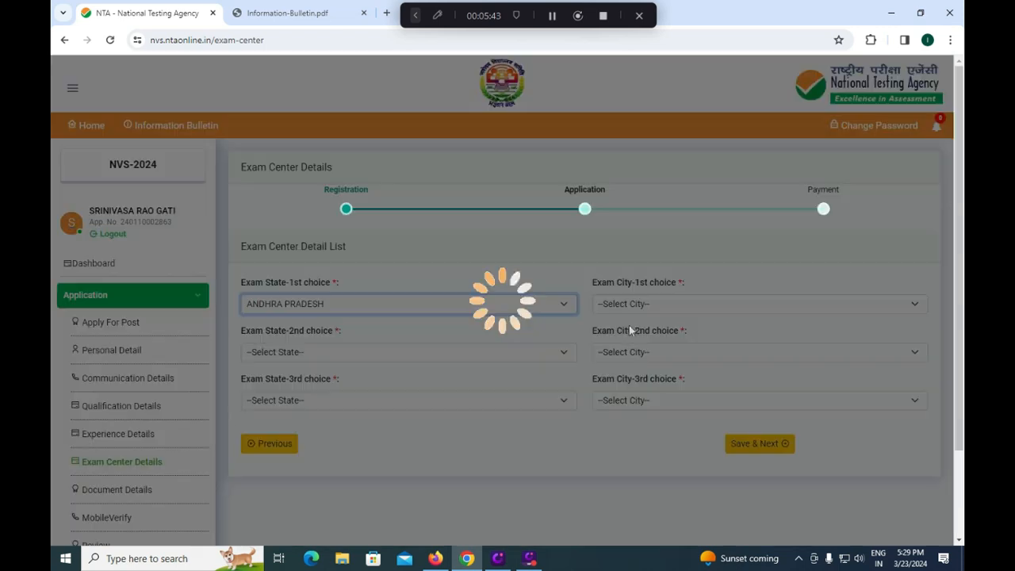
{"action": "left_click", "coordinate": [649, 307]}
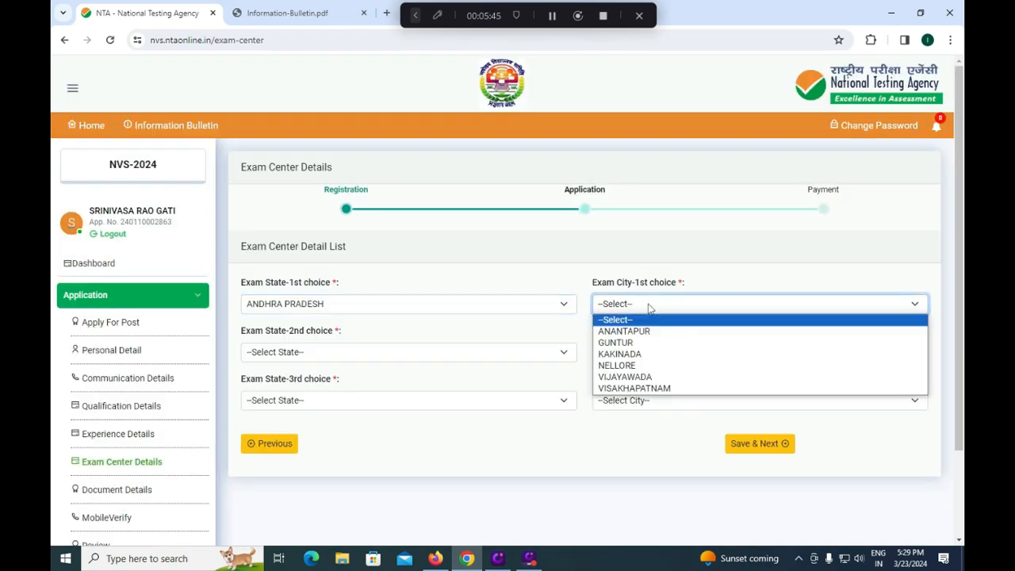
{"action": "left_click", "coordinate": [627, 365]}
- Choose TELANGANA as the second-choice exam state and HYDERABAD as the second-choice exam city
{"action": "left_click", "coordinate": [438, 352]}
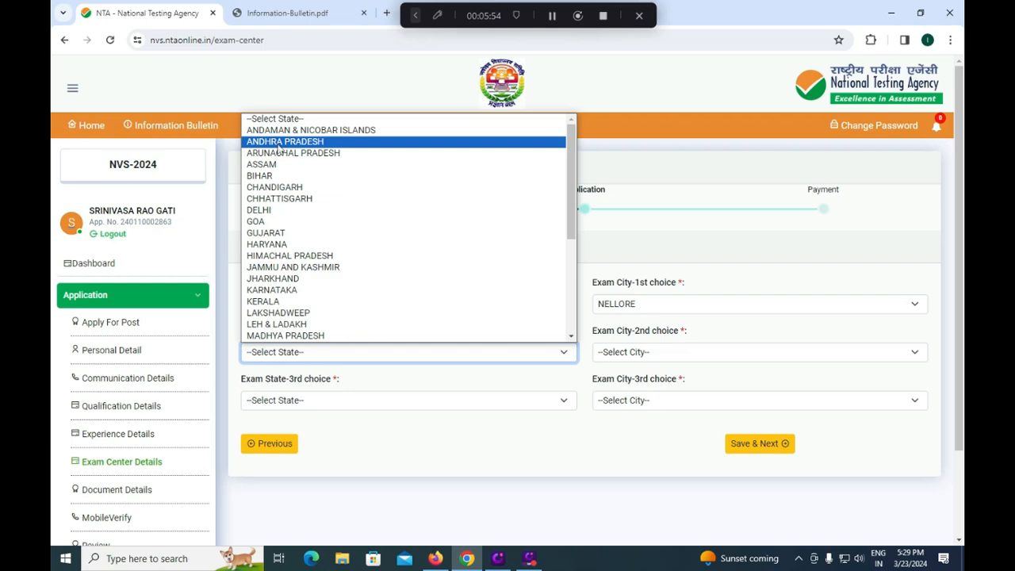
{"action": "scroll", "coordinate": [279, 150], "scroll_direction": "down", "scroll_amount": 5}
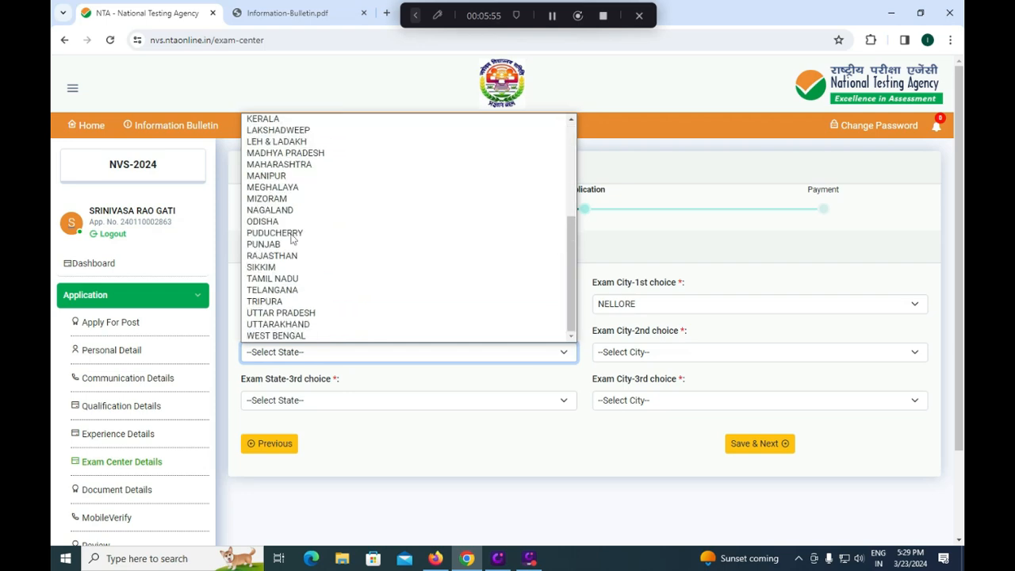
{"action": "left_click", "coordinate": [292, 291]}
{"action": "left_click", "coordinate": [651, 351]}
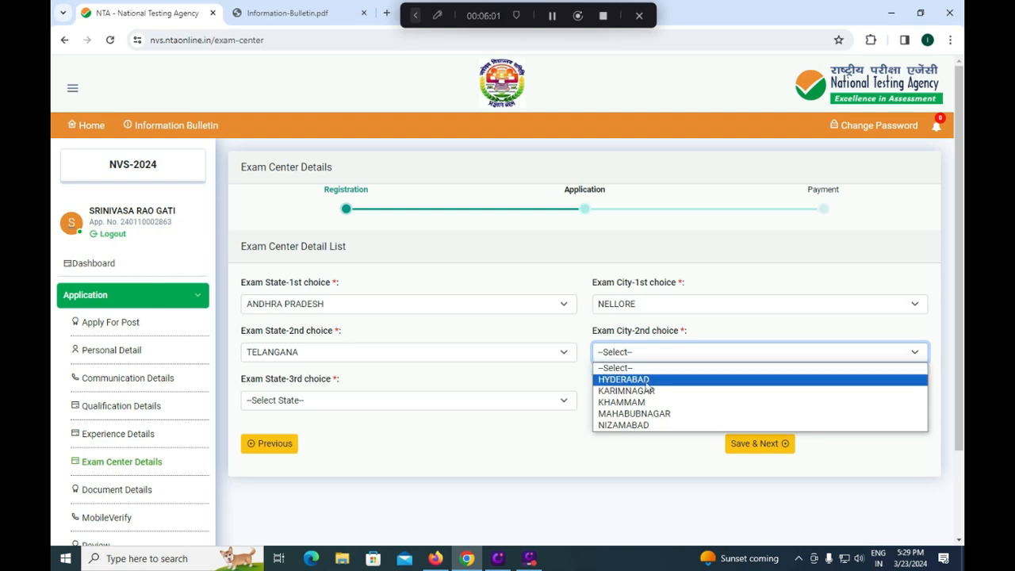
{"action": "left_click", "coordinate": [647, 381]}
- Choose ANDHRA PRADESH and VIJAYAWADA as the third-choice exam state and city, and save the exam center details
{"action": "left_click", "coordinate": [356, 392]}
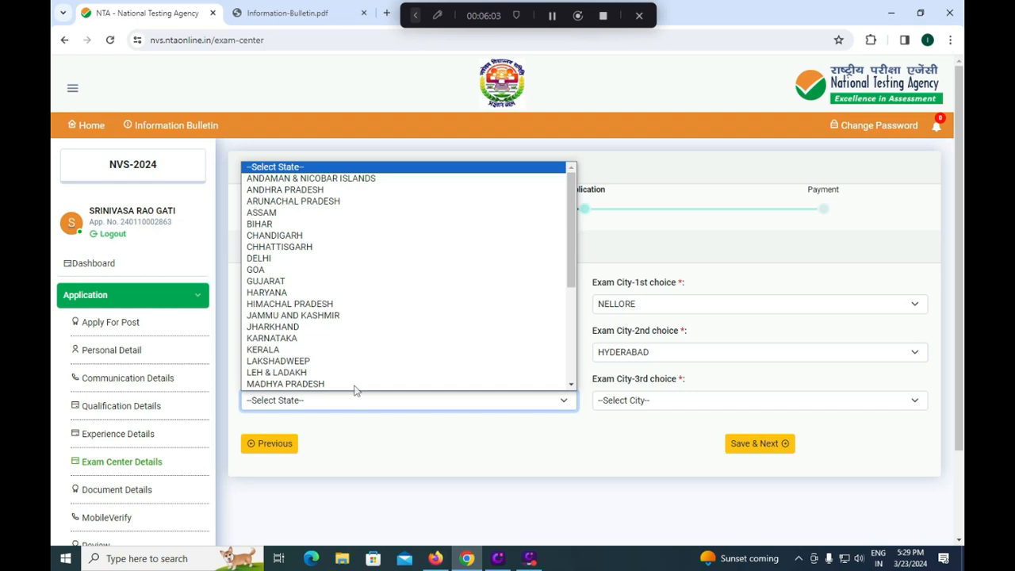
{"action": "left_click", "coordinate": [301, 189]}
{"action": "left_click", "coordinate": [657, 403]}
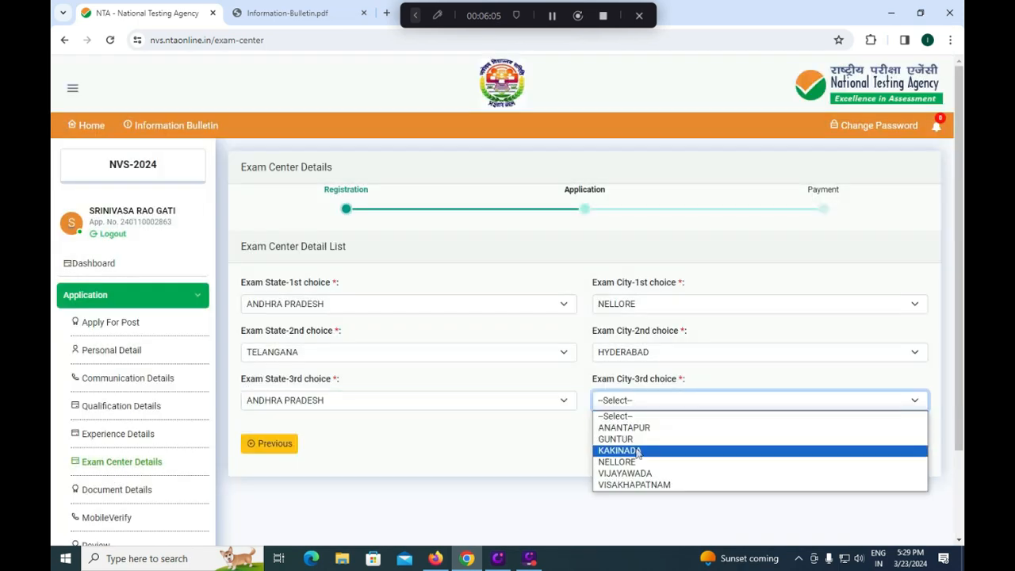
{"action": "left_click", "coordinate": [631, 473]}
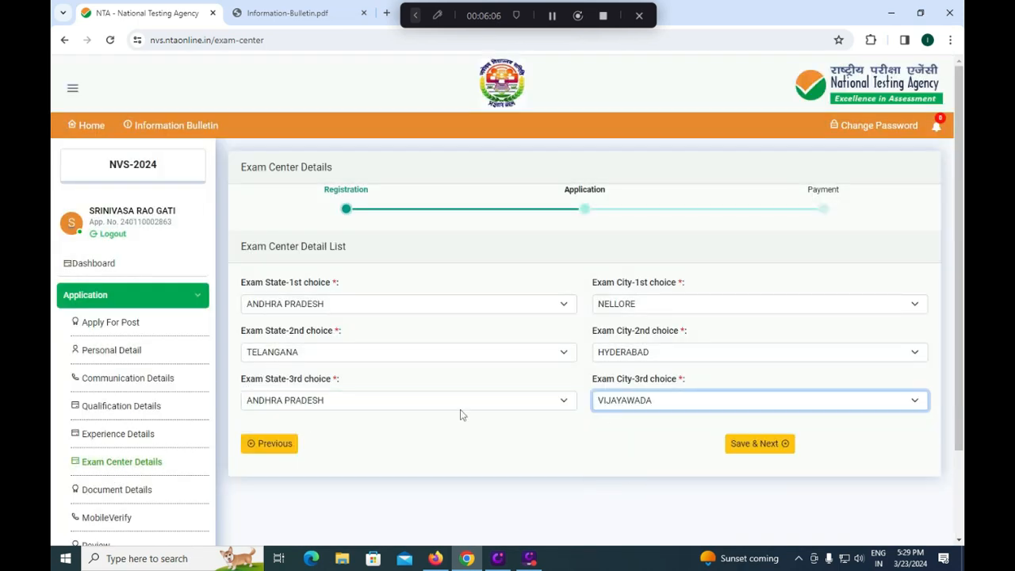
{"action": "left_click", "coordinate": [747, 445]}
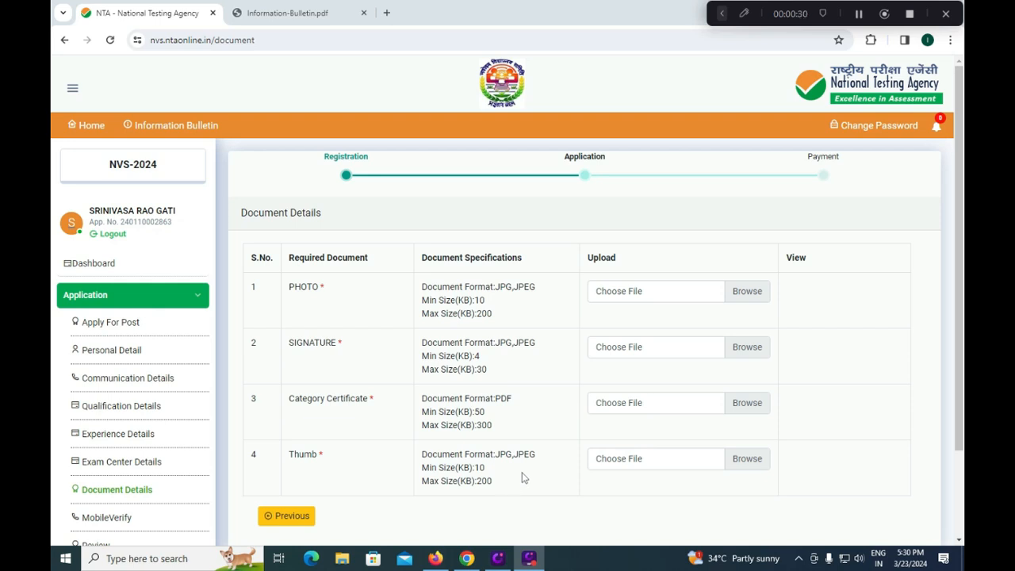
- Upload the Signature image from the Bank-Apply-Requirements folder as the SIGNATURE document
{"action": "left_click", "coordinate": [753, 292]}
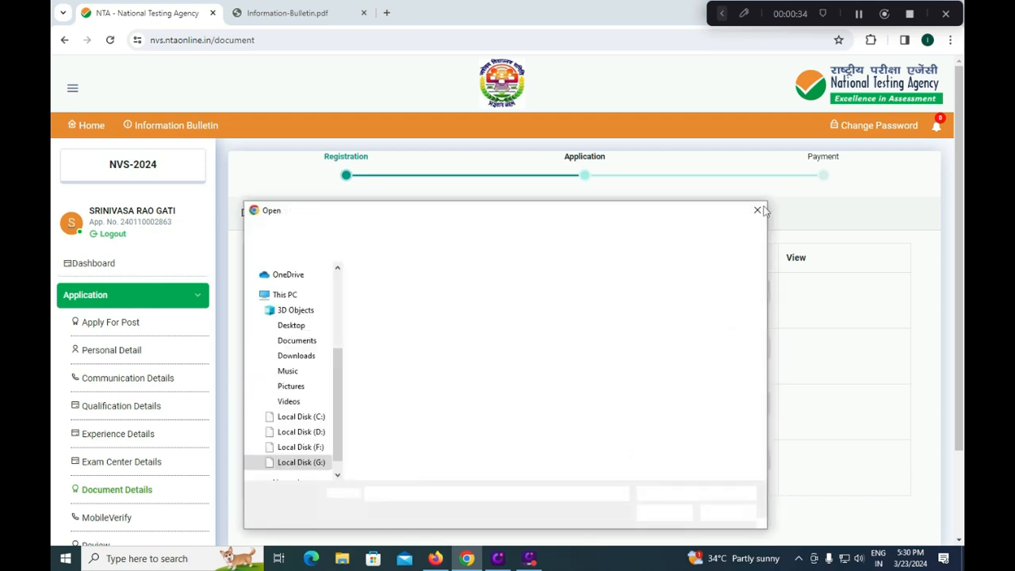
{"action": "left_click", "coordinate": [757, 210]}
{"action": "left_click", "coordinate": [738, 349]}
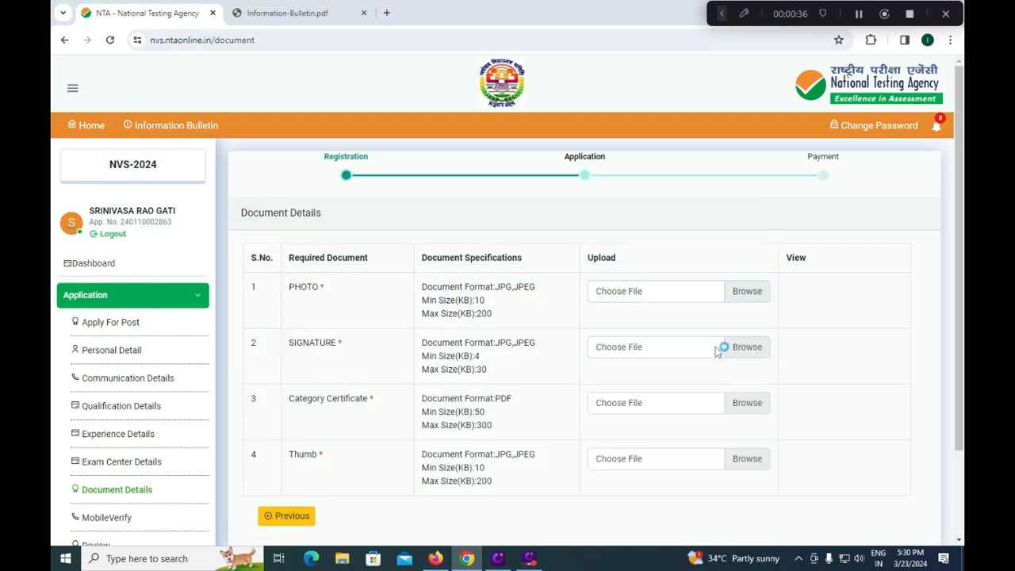
{"action": "left_click", "coordinate": [662, 301]}
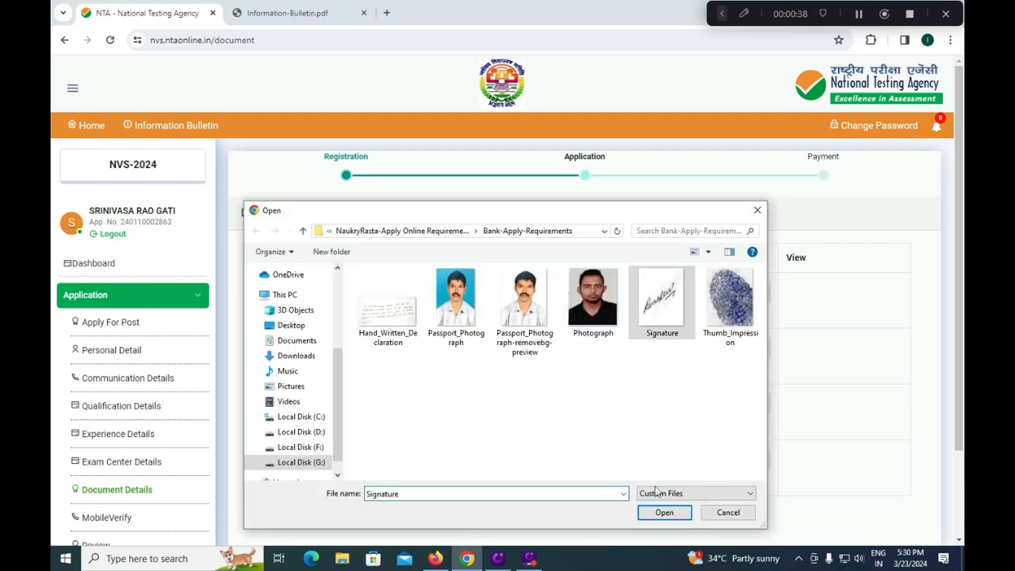
{"action": "left_click", "coordinate": [665, 512]}
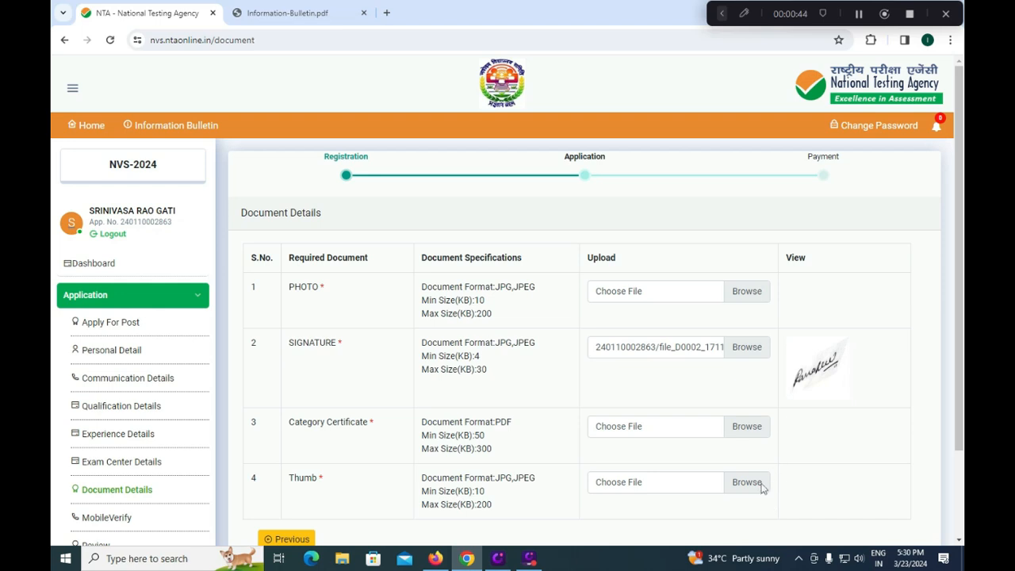
- Check the reviewed exam centers and uploaded documents, and make the final submission of the application
{"action": "scroll", "coordinate": [764, 483], "scroll_direction": "down", "scroll_amount": 1}
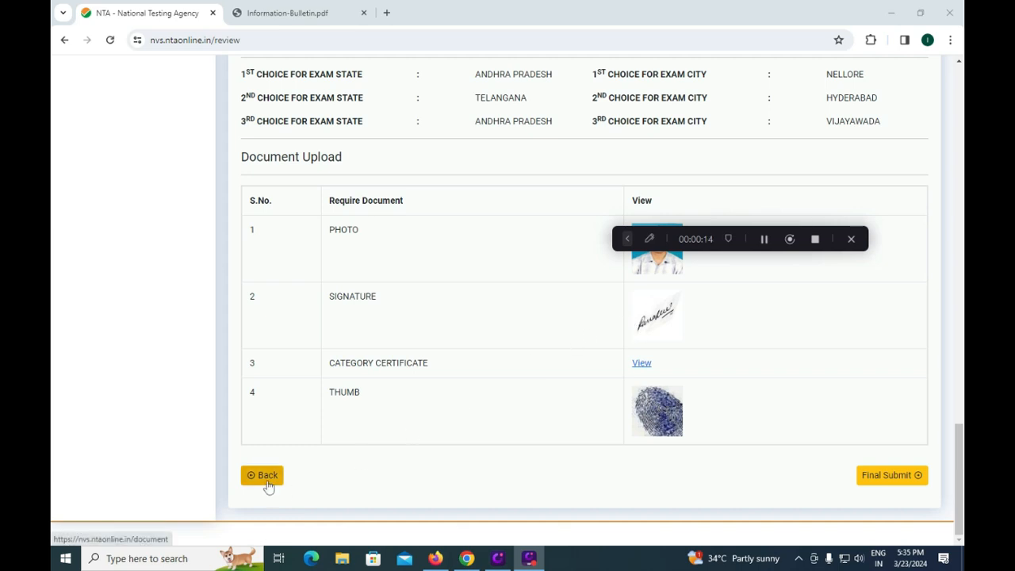
{"action": "left_click", "coordinate": [886, 480]}
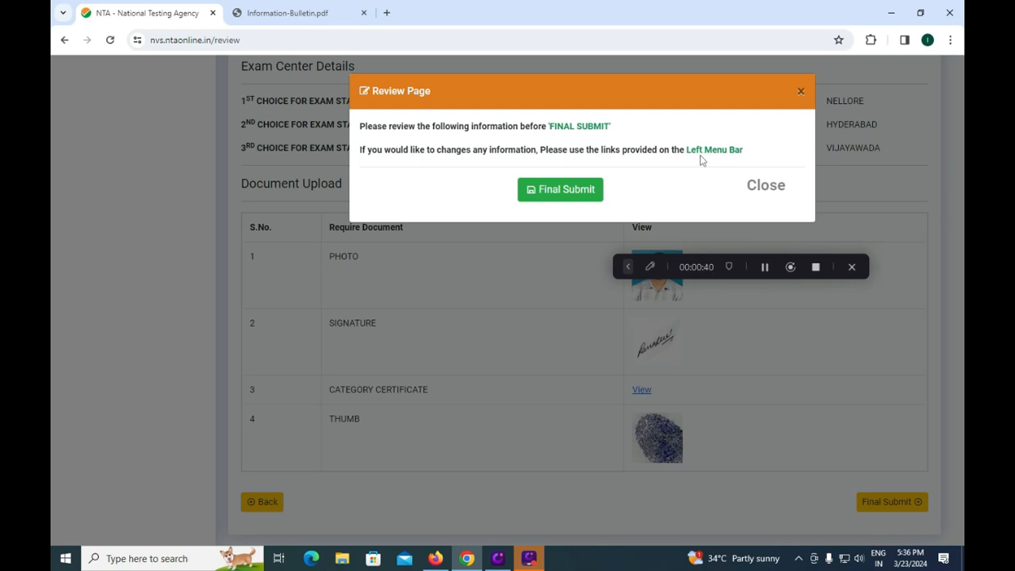
{"action": "left_click", "coordinate": [568, 191]}
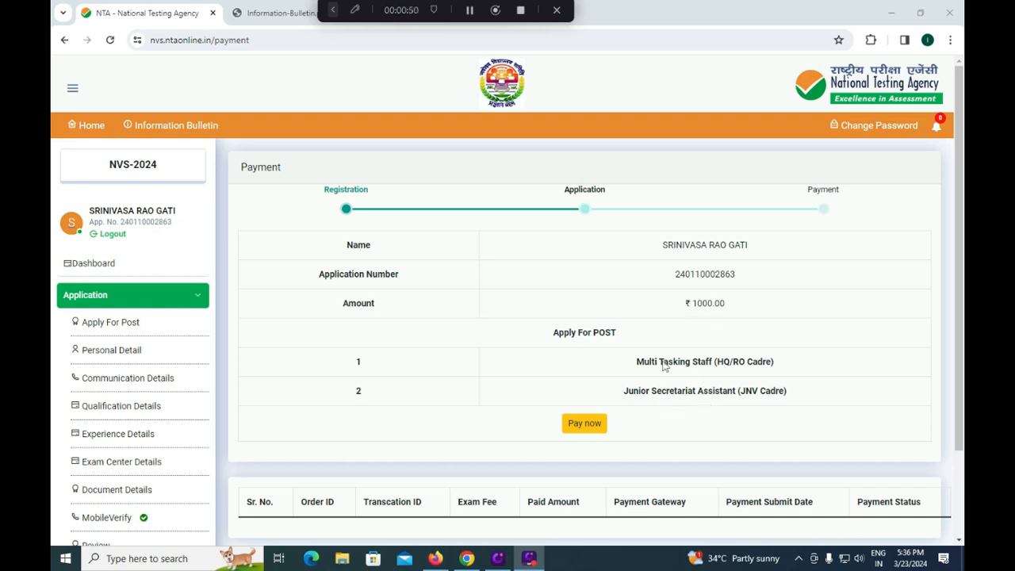
- Start the application fee payment of ₹1000.00 through the HDFC payment gateway
{"action": "left_click", "coordinate": [583, 424]}
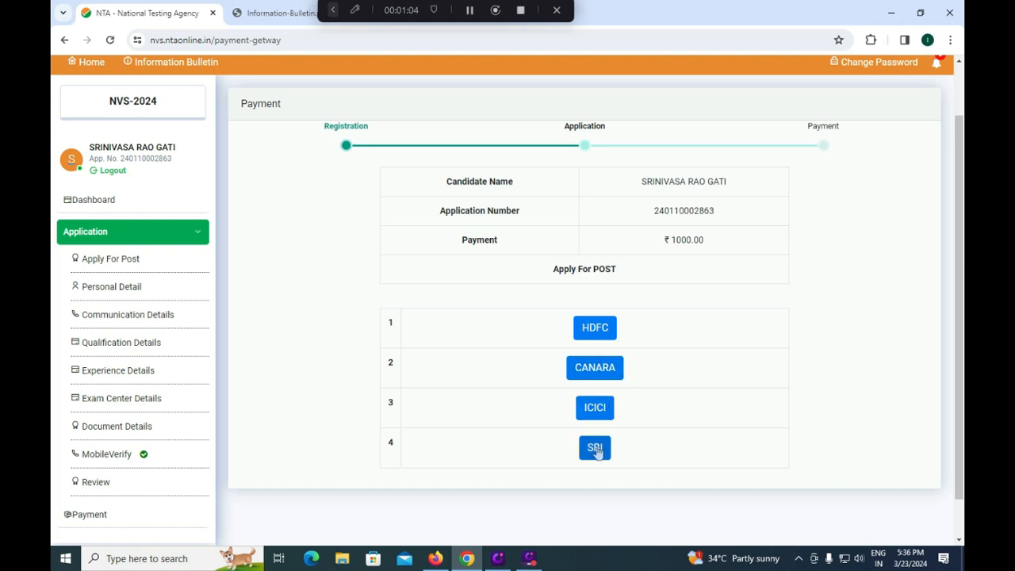
{"action": "left_click", "coordinate": [602, 336]}
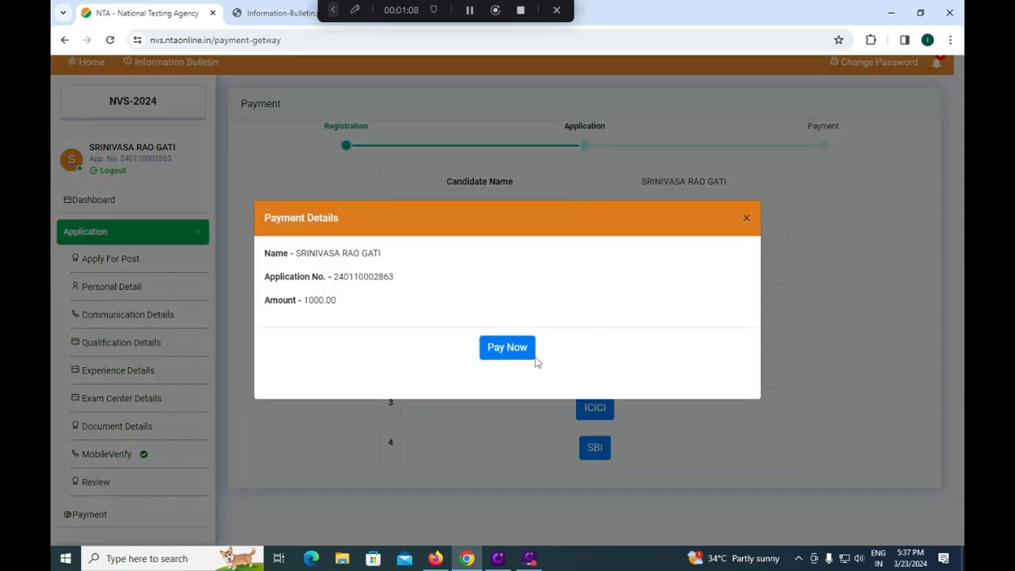
{"action": "left_click", "coordinate": [523, 359]}
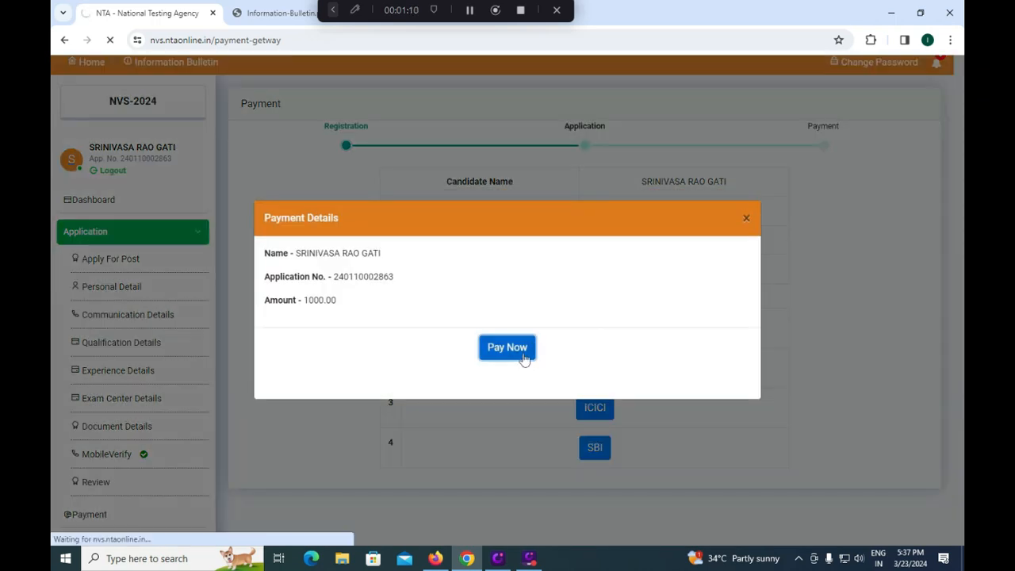